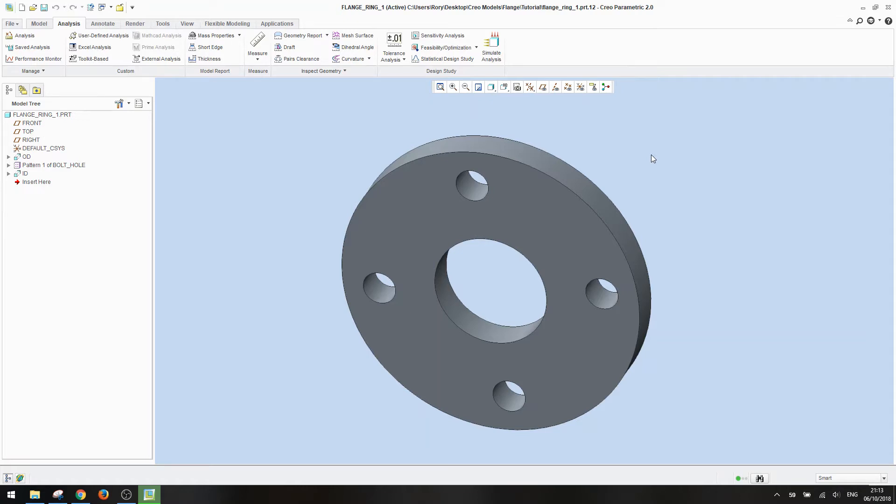
Step: Regenerate the flange by entering new values, with both INPUT_DNXXX and RING_VERSION selected for input
mouse_move(631, 168)
middle_down()
mouse_move(644, 135)
mouse_move(614, 154)
mouse_move(629, 157)
mouse_move(602, 150)
mouse_move(633, 146)
mouse_move(631, 156)
middle_up()
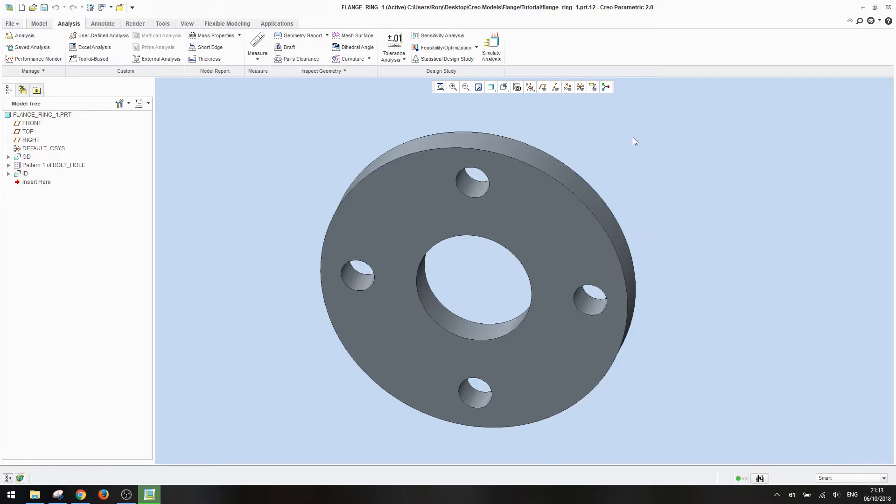
key(ctrl+g)
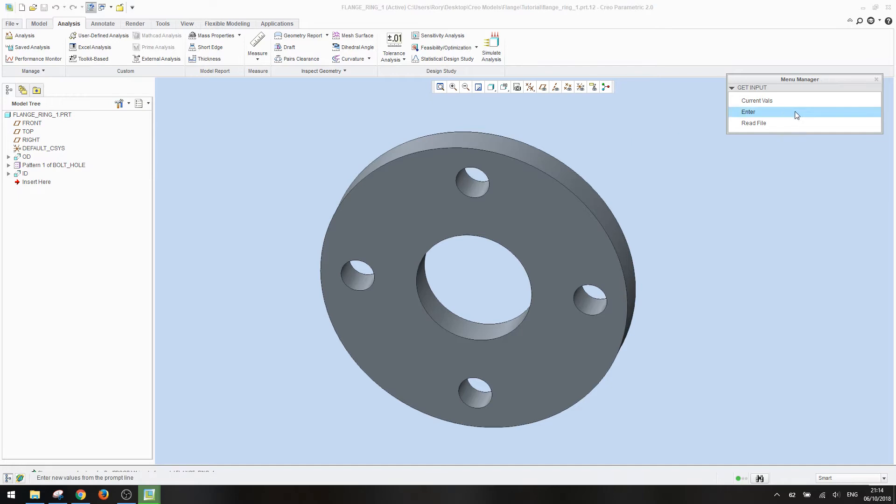
drag(780, 80, 656, 144)
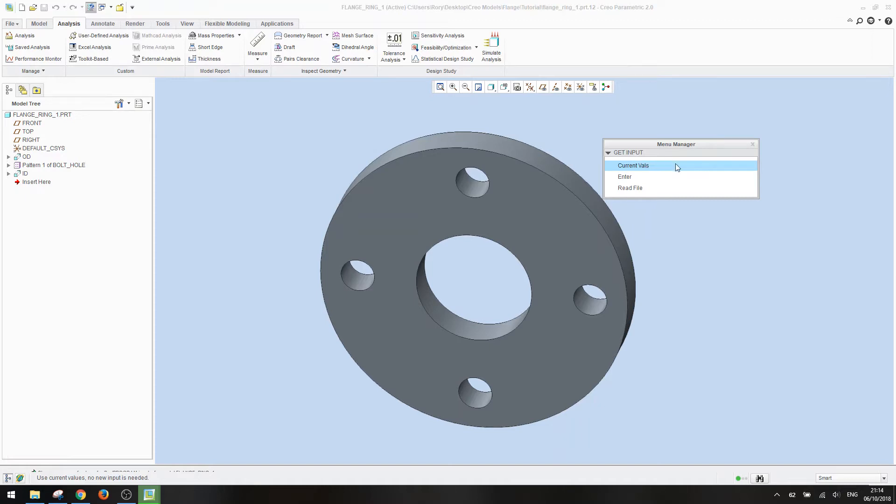
click(647, 182)
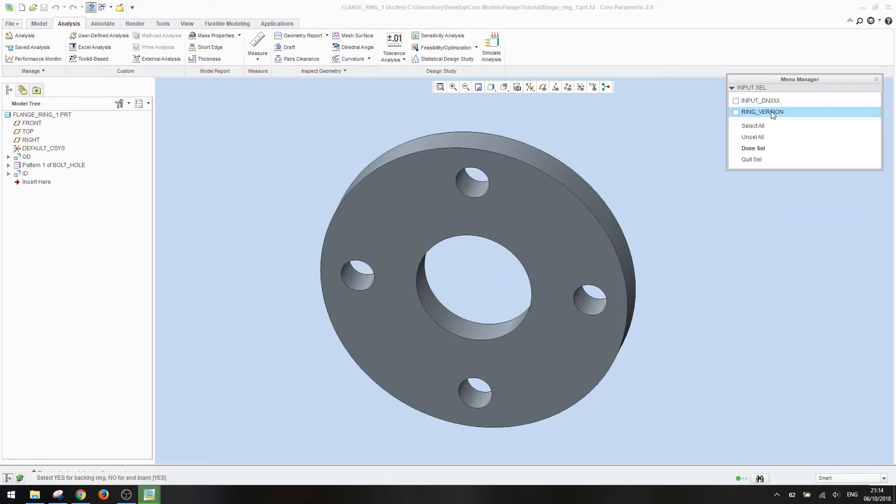
click(743, 101)
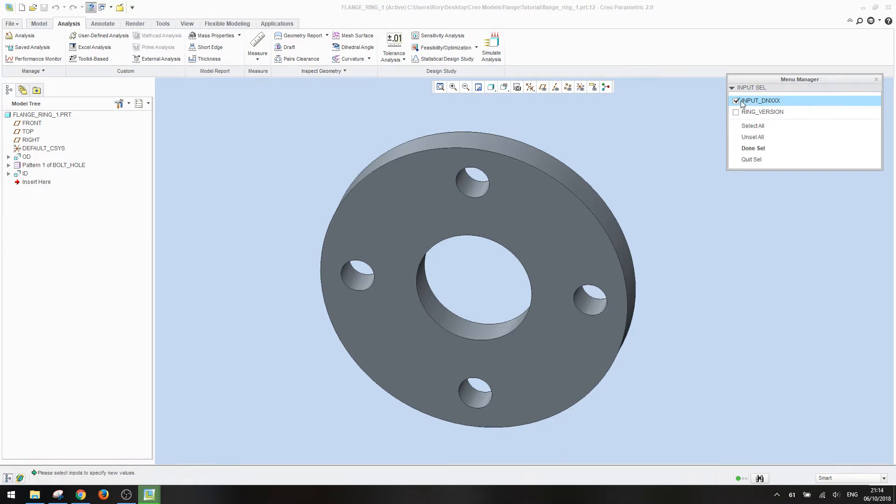
click(747, 114)
click(753, 126)
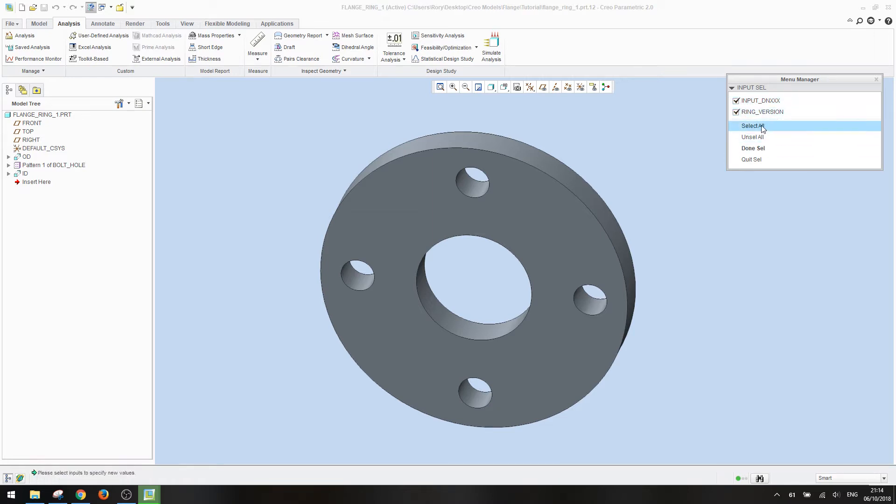
click(760, 149)
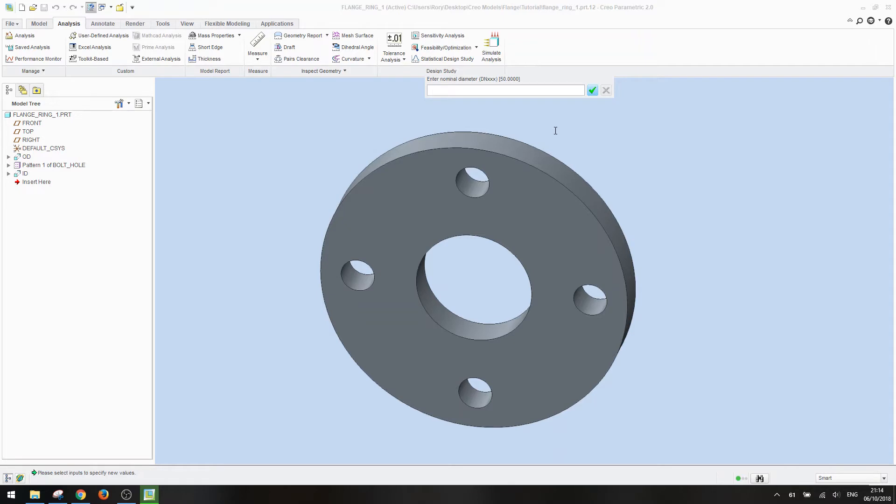
Step: Set the nominal diameter to 250 and choose the end blank version instead of the backing ring
text(250)
key(BackSpace)
key(BackSpace)
text(50)
key(Return)
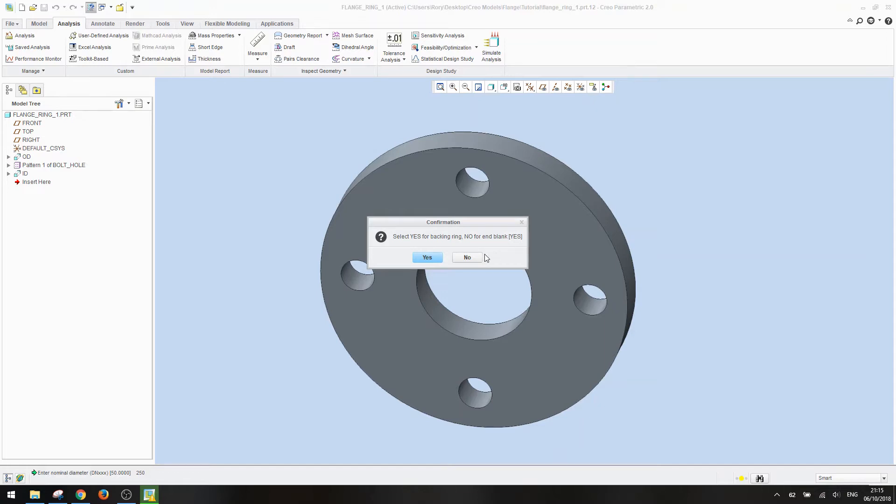
click(472, 258)
Step: Measure the diameter of the end blank's outer edge
shift+middle_drag(682, 164, 622, 175)
click(256, 51)
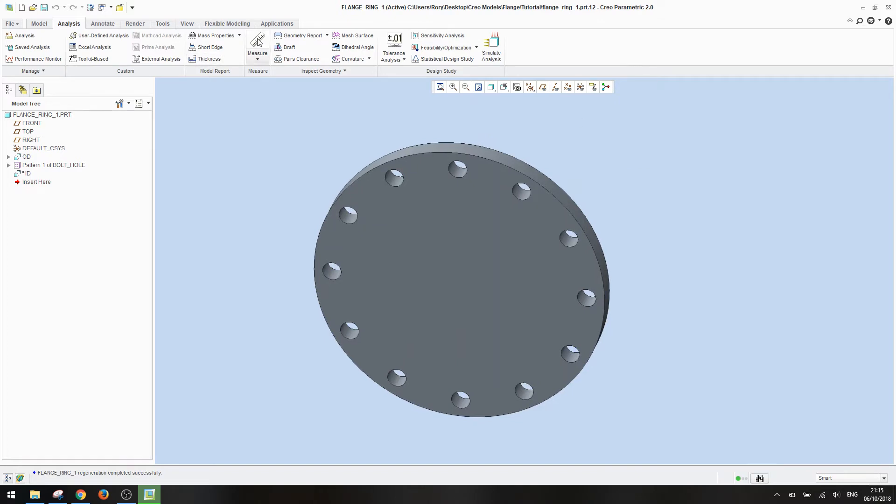
click(494, 161)
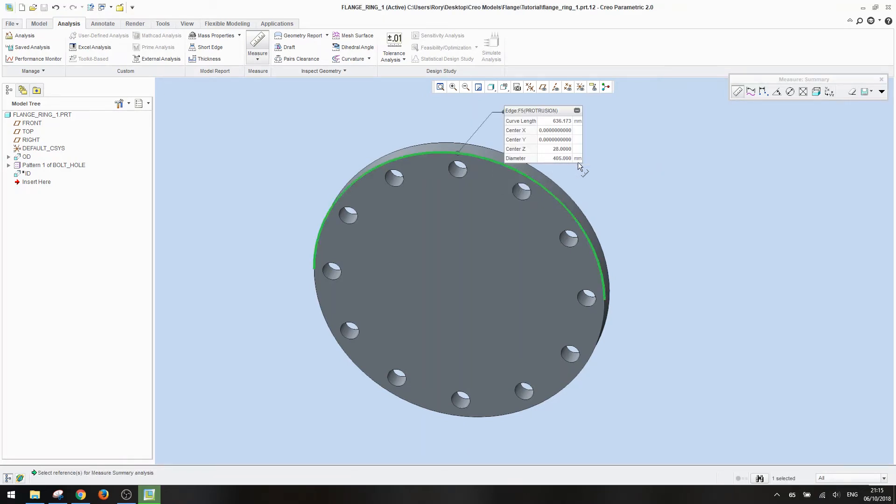
click(262, 43)
Step: Regenerate the flange with new values for both inputs: nominal diameter 350 and the backing ring version
key(ctrl+g)
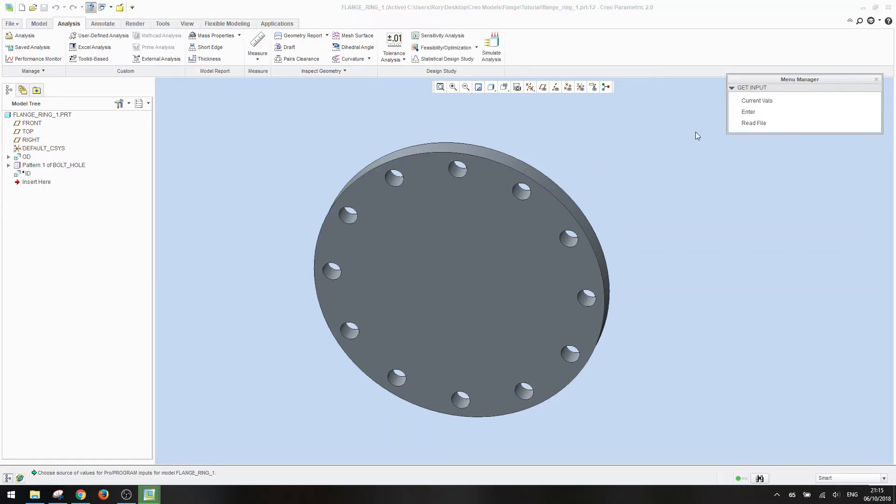
click(752, 113)
click(756, 124)
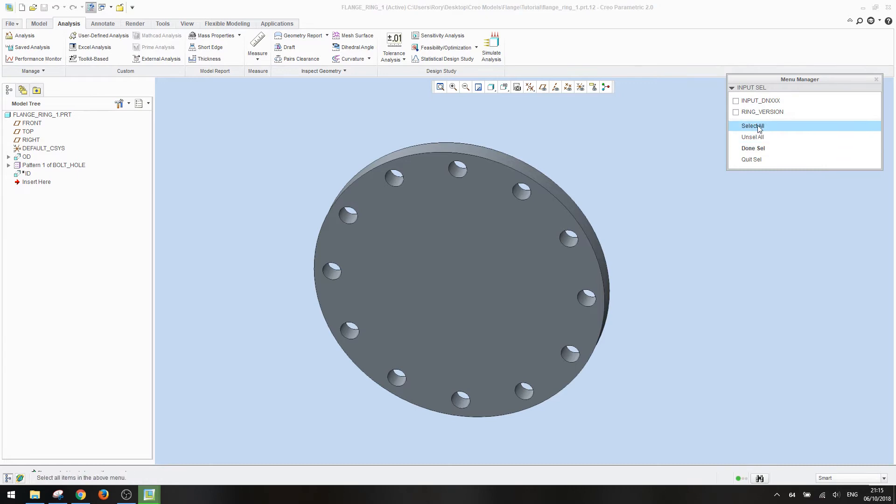
click(761, 147)
text(350)
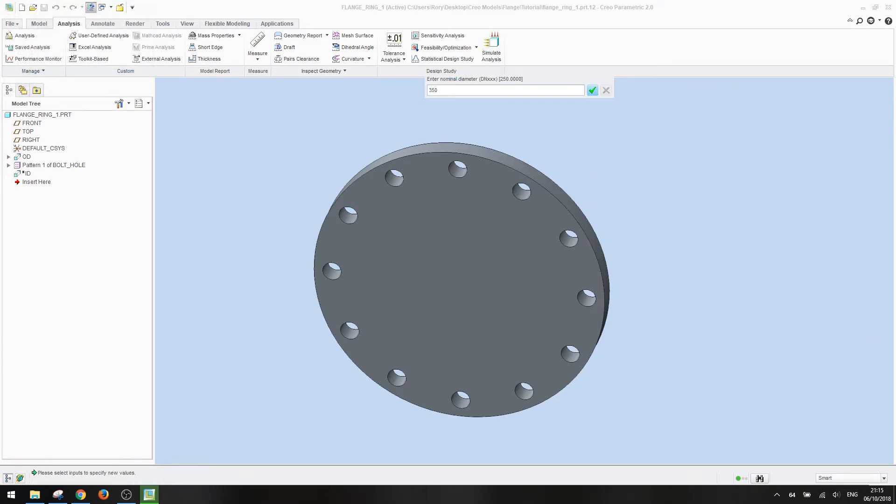
key(Return)
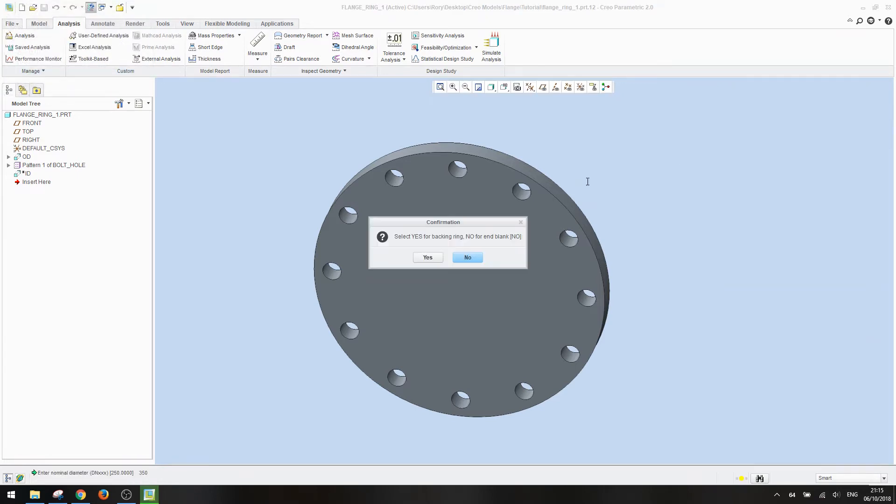
click(428, 257)
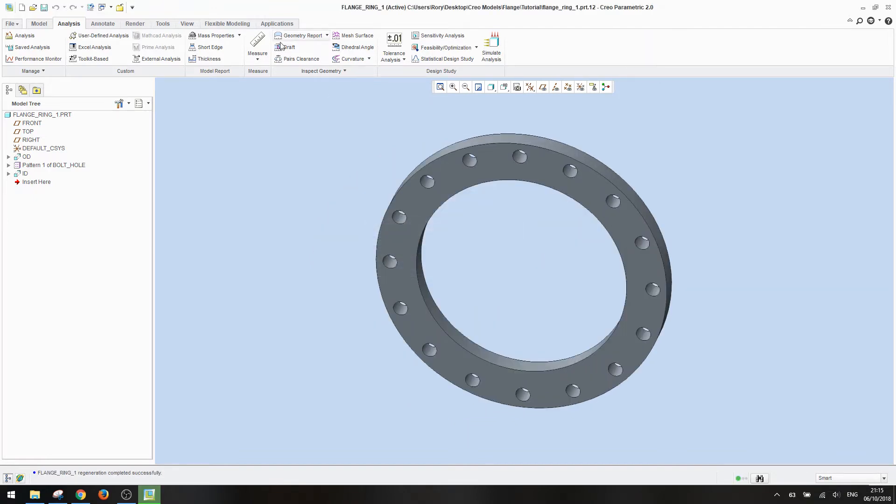
Step: Measure the outer edge diameter of the regenerated backing ring
click(257, 41)
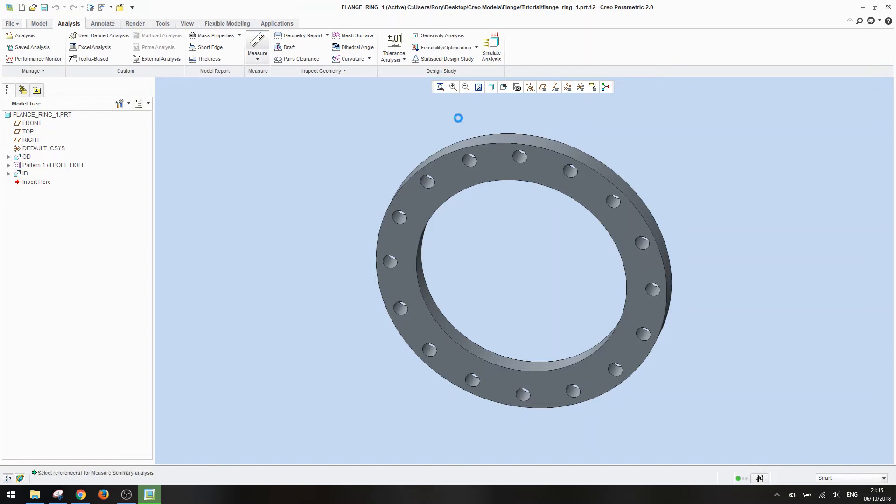
click(508, 142)
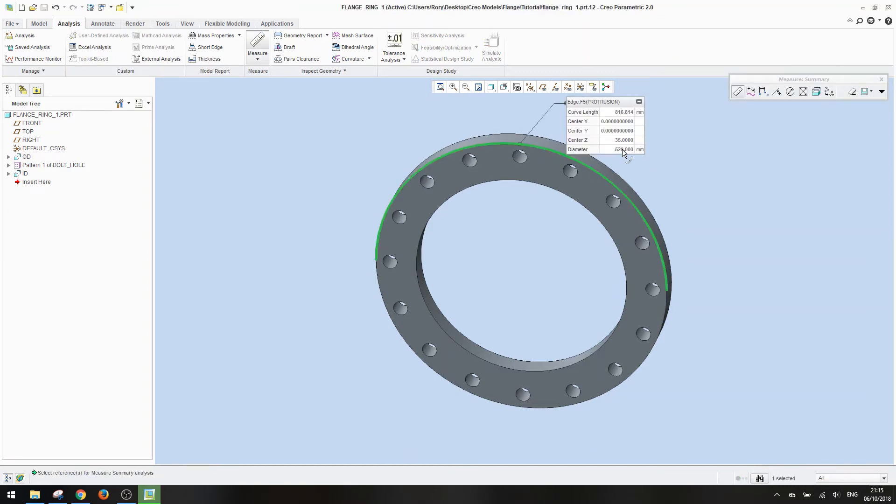
click(257, 38)
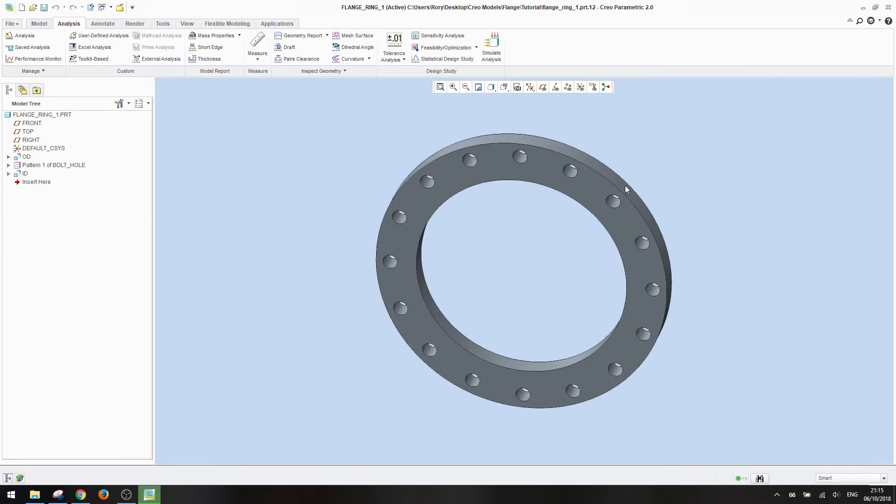
shift+middle_drag(625, 186, 574, 200)
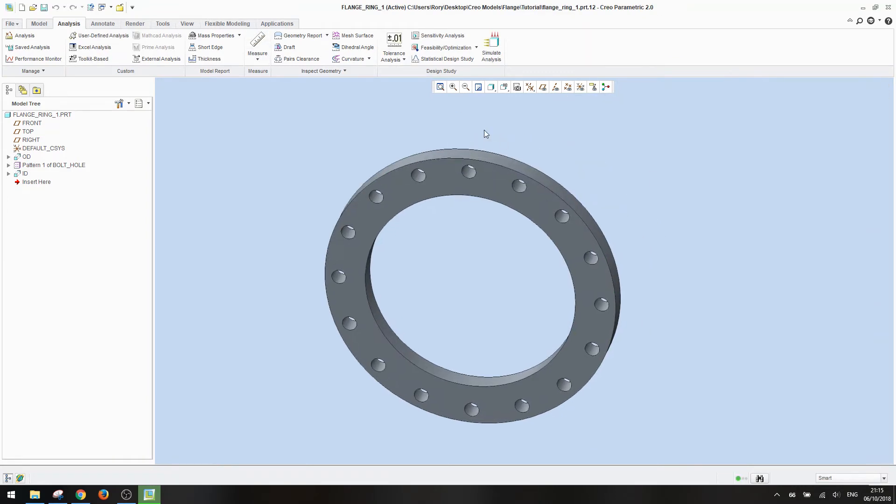
Step: Create a new solid part named flange_ring_2 using the default template
click(16, 24)
click(29, 43)
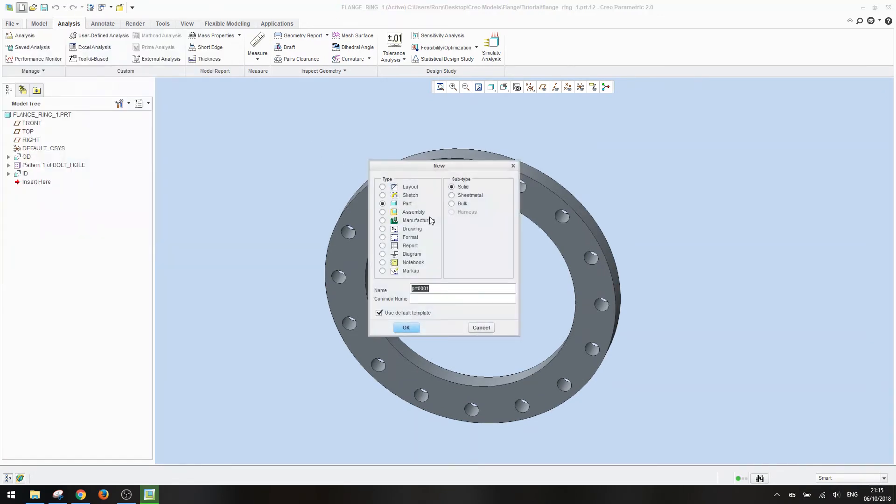
drag(447, 166, 426, 154)
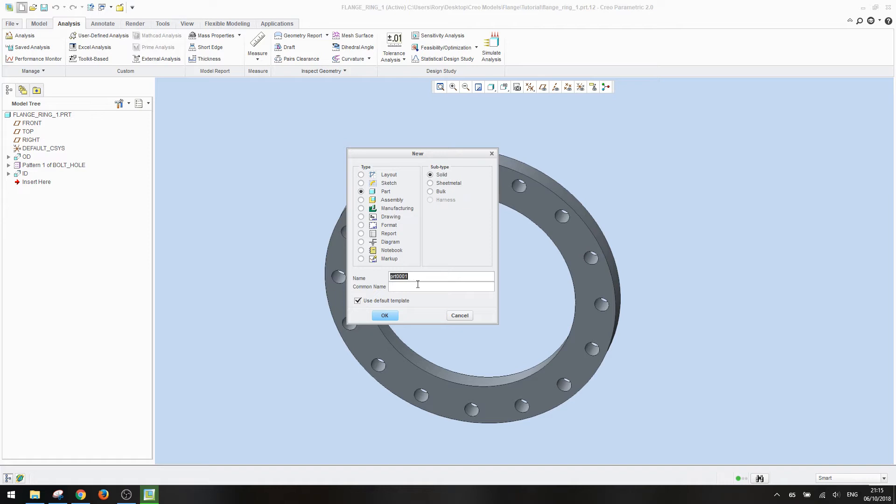
text(flange_ring_2)
click(384, 316)
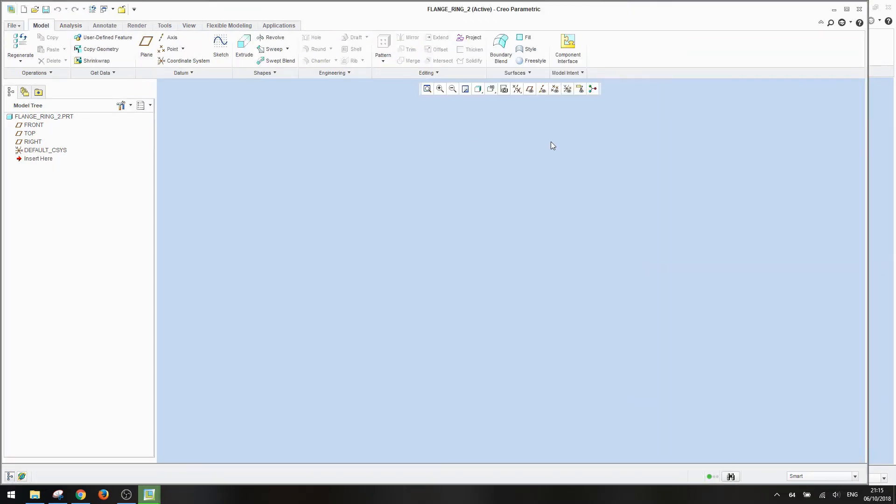
Step: Show the datum planes and start an Extrude sketch on the FRONT plane, oriented to the 2D sketch view
click(531, 90)
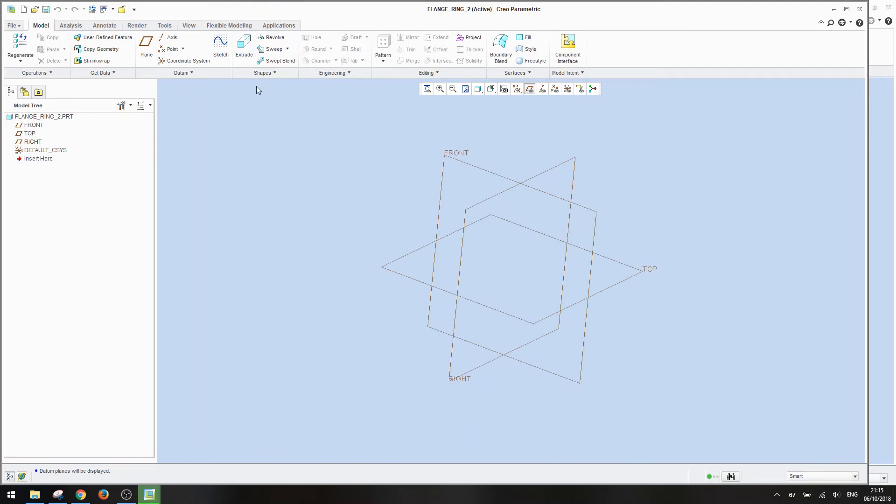
click(244, 52)
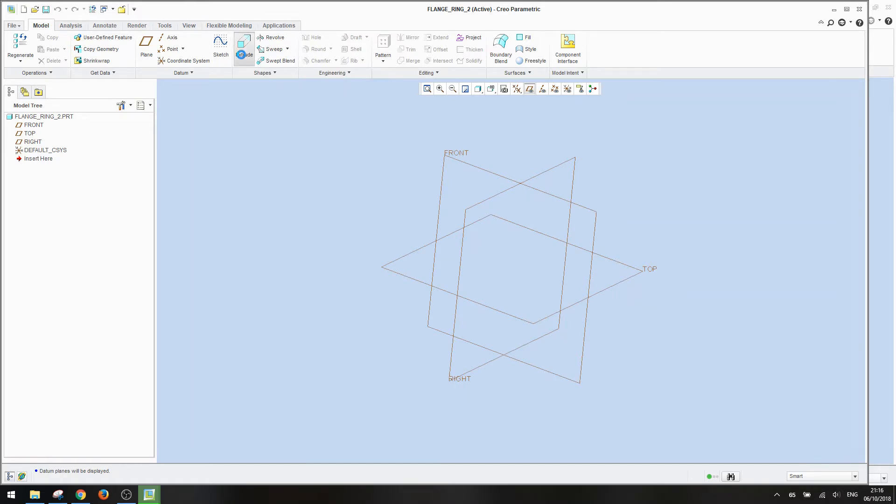
click(449, 159)
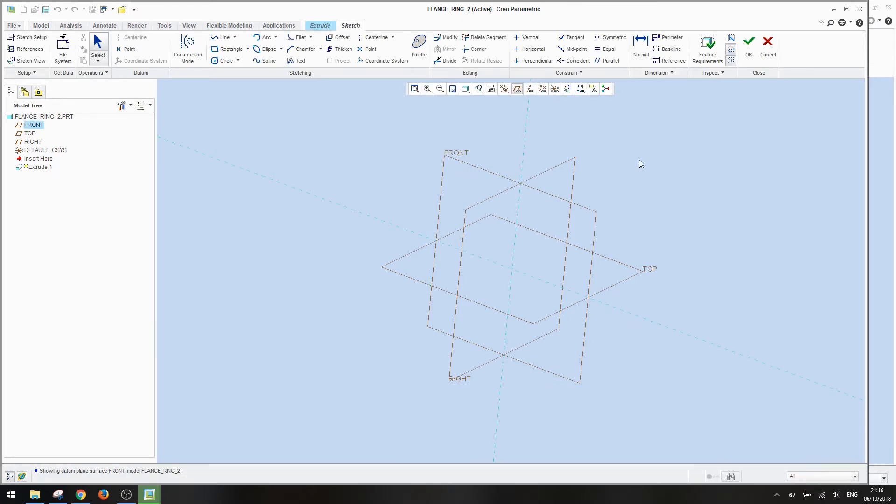
click(580, 88)
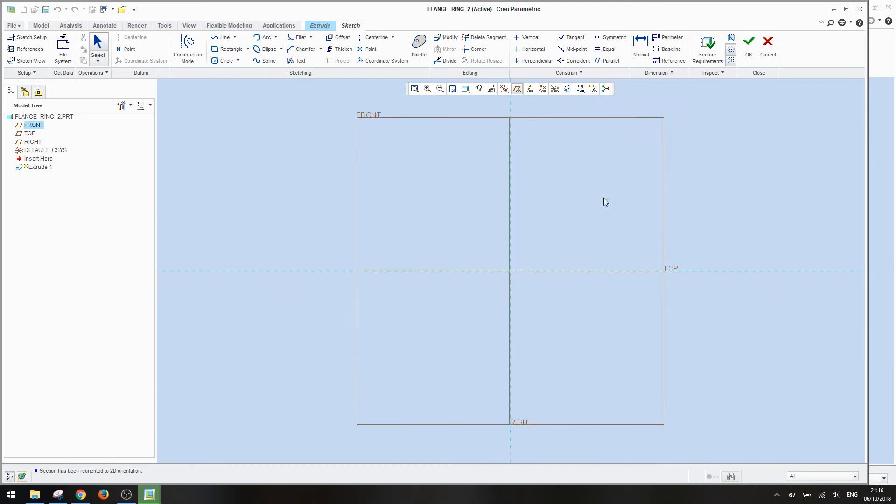
middle_drag(629, 199, 589, 210)
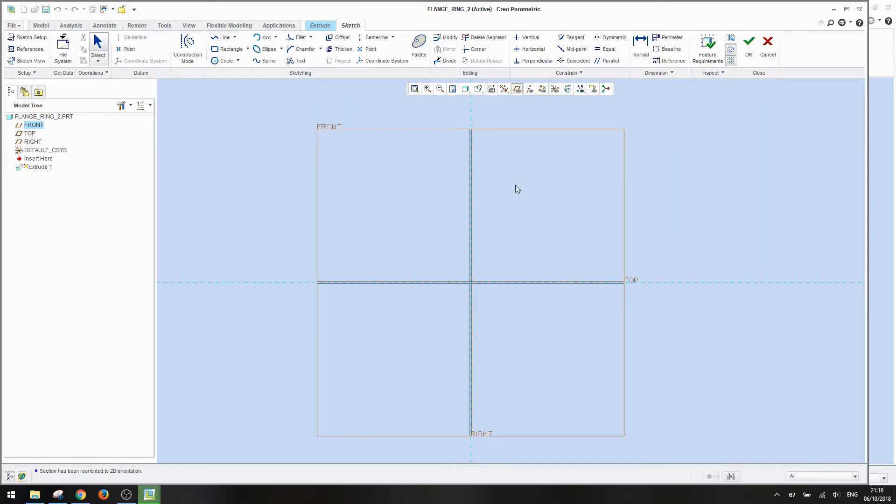
Step: Sketch a circle about 487 in diameter centred on the origin, and hide the datum planes
click(225, 65)
click(466, 282)
click(350, 195)
click(95, 42)
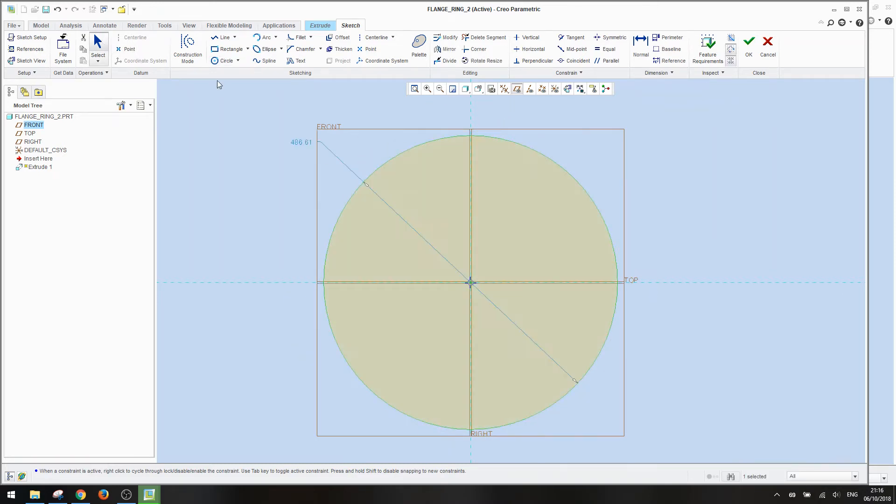
click(518, 89)
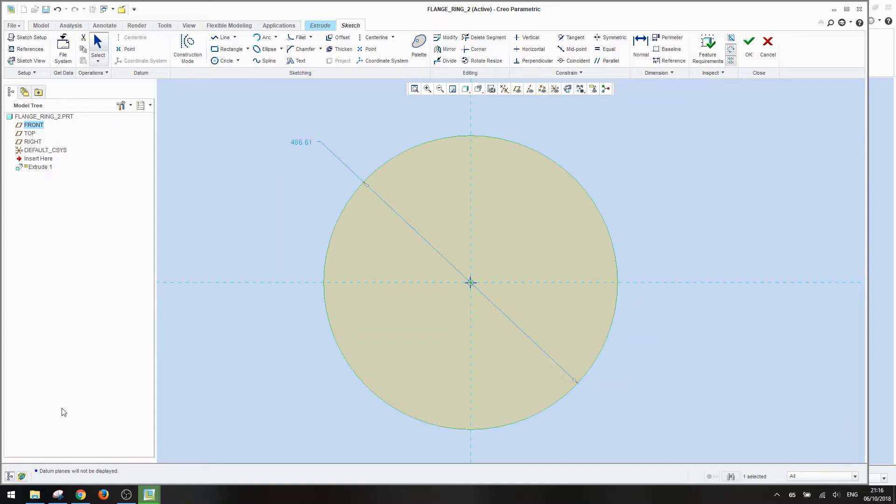
Step: Look up the OD for flange size 200 in the browser's PN16 table and set the sketched circle's diameter to 340
click(80, 495)
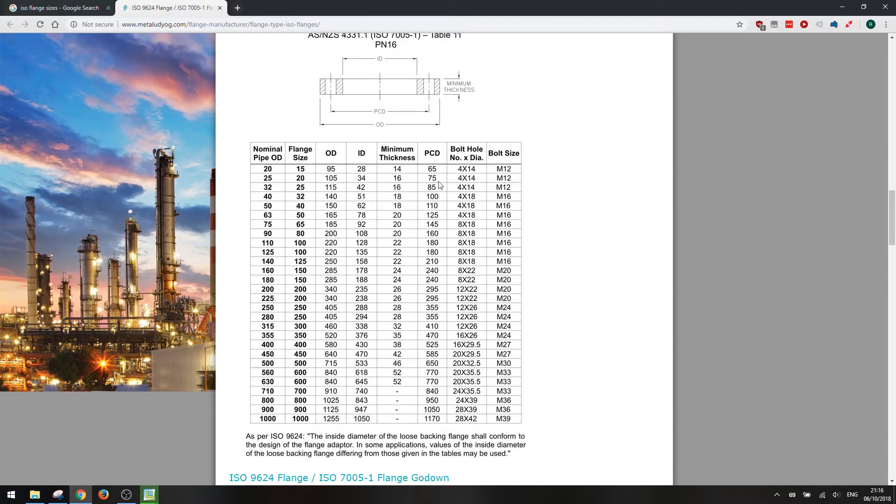
scroll(409, 110, up, 1)
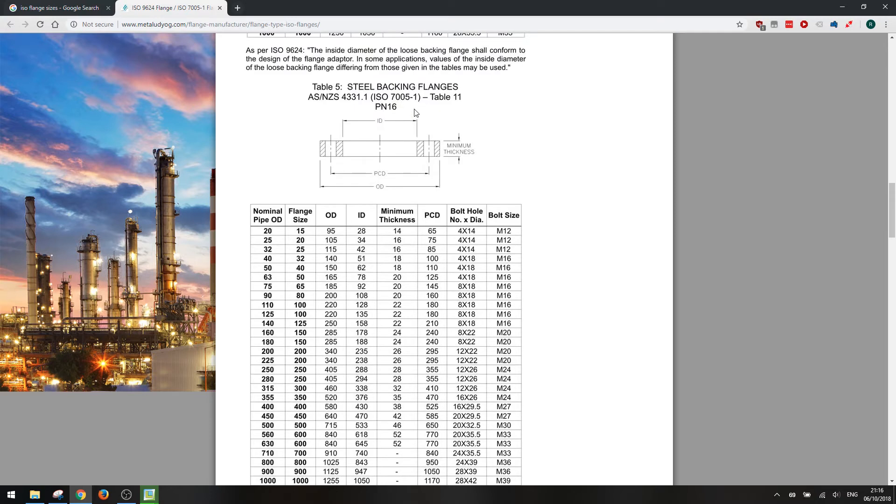
scroll(415, 112, down, 1)
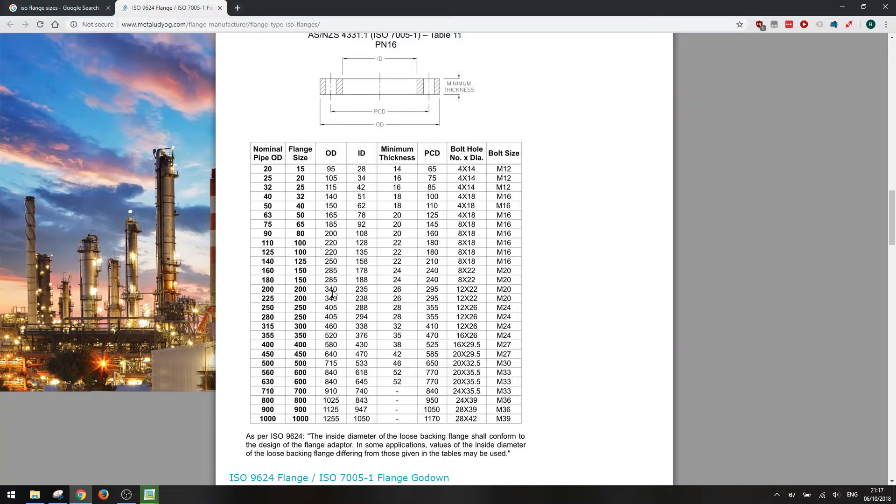
key(alt+Tab)
double_click(301, 142)
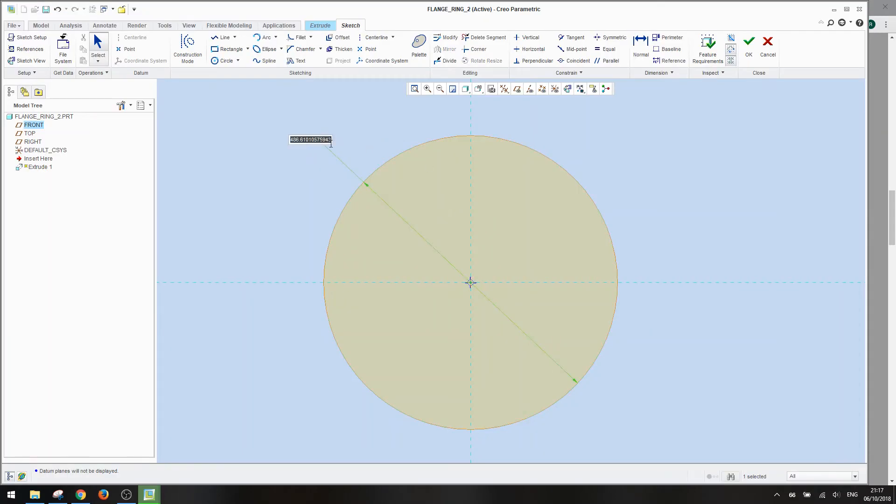
text(340)
key(Return)
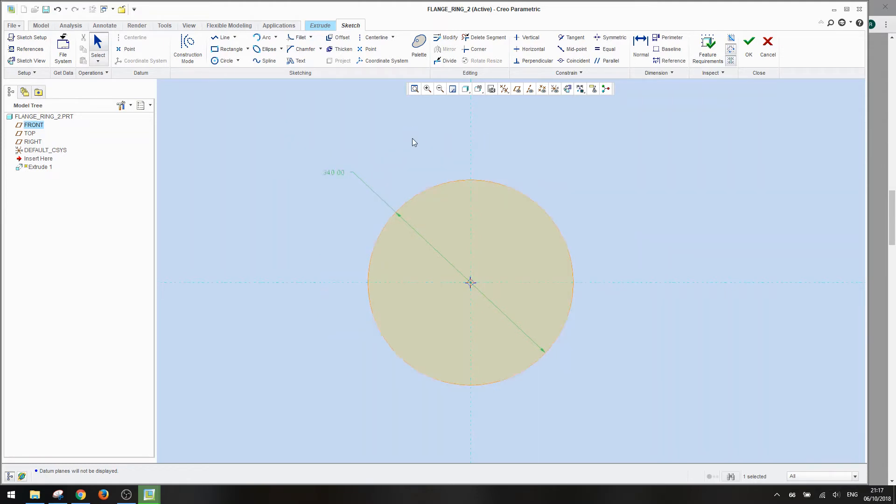
Step: Check the minimum thickness for flange size 200 in the browser's PN16 table and extrude the circle to a depth of 26
key(alt+Tab)
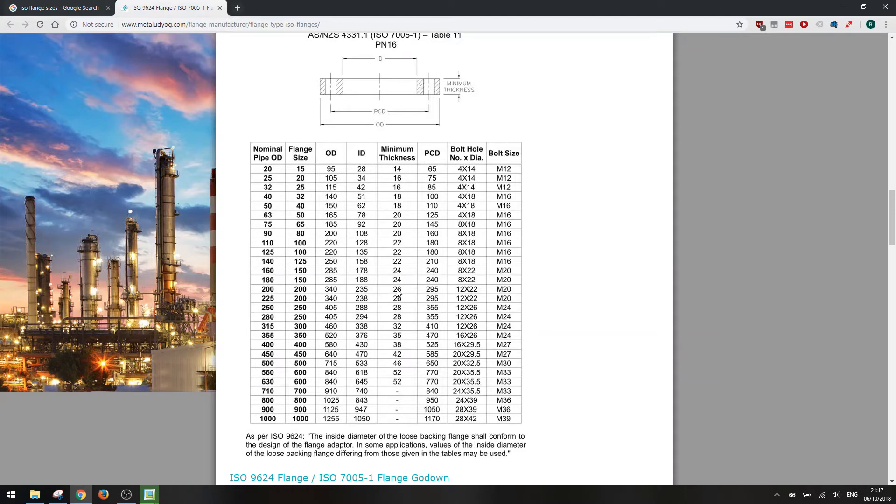
key(alt+Tab)
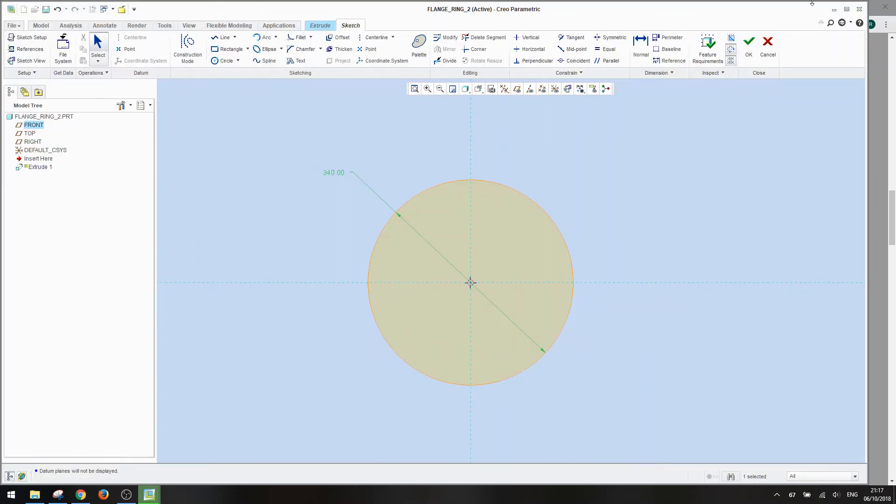
click(846, 9)
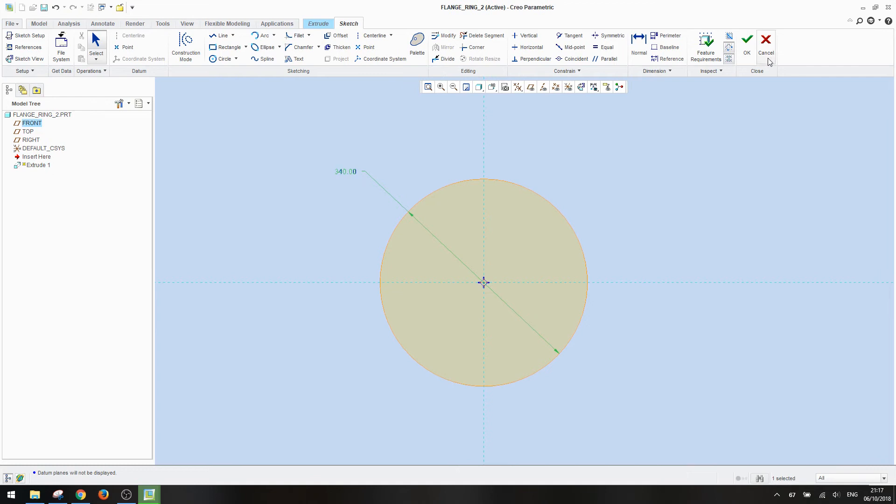
click(748, 42)
double_click(80, 49)
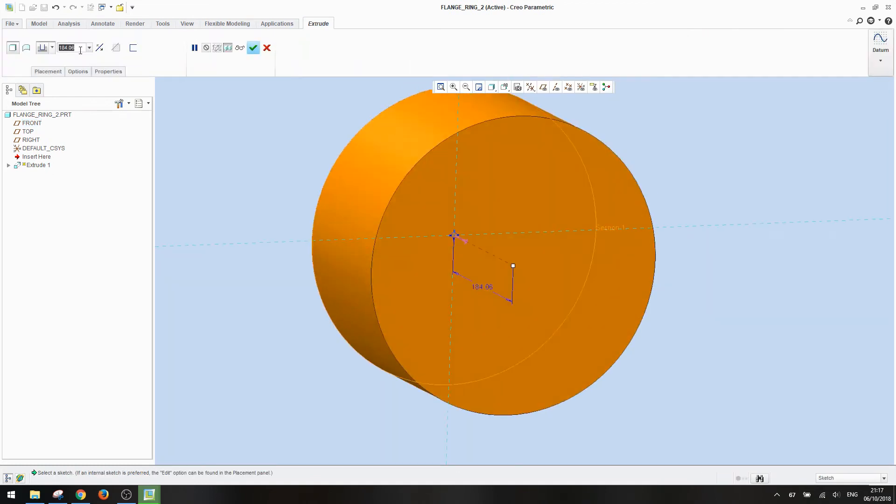
text(22)
text(6)
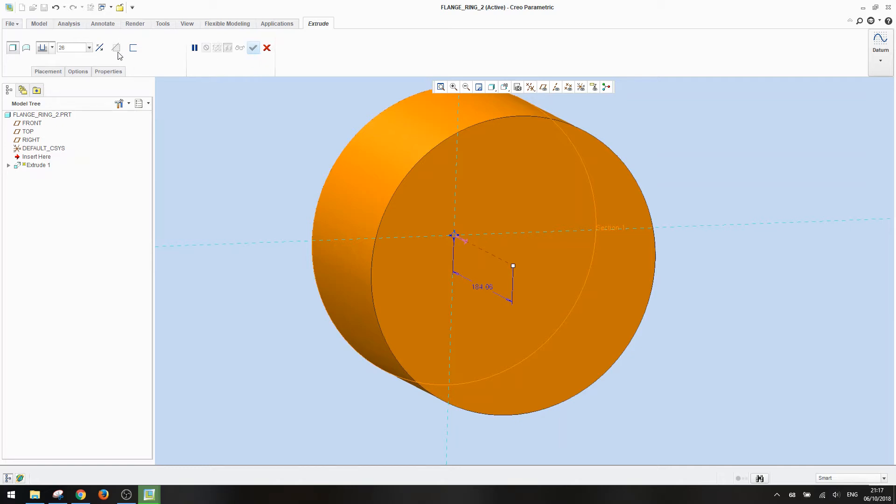
click(99, 50)
click(100, 50)
click(252, 48)
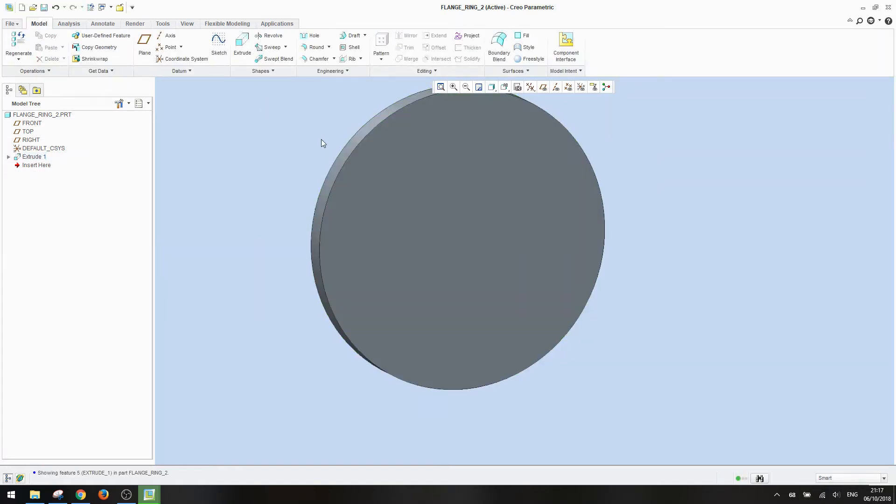
Step: Turn on the datum axis display, leaving the datum planes hidden
shift+middle_drag(305, 127, 321, 156)
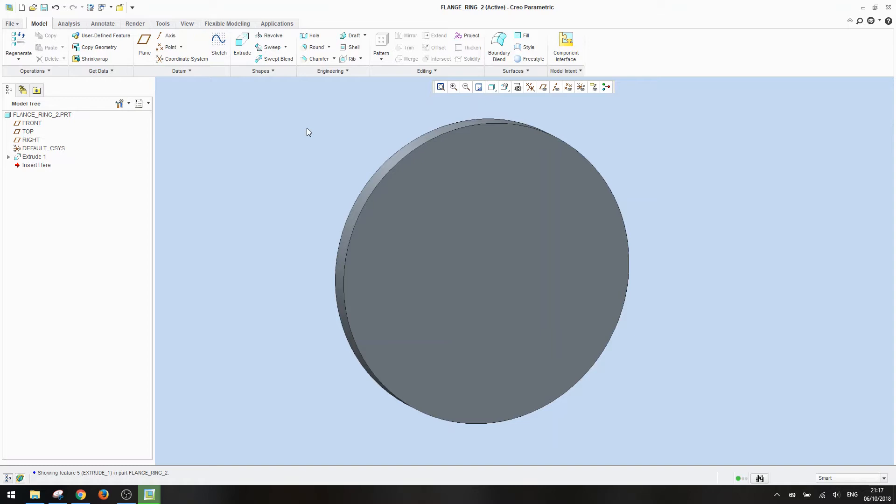
click(544, 87)
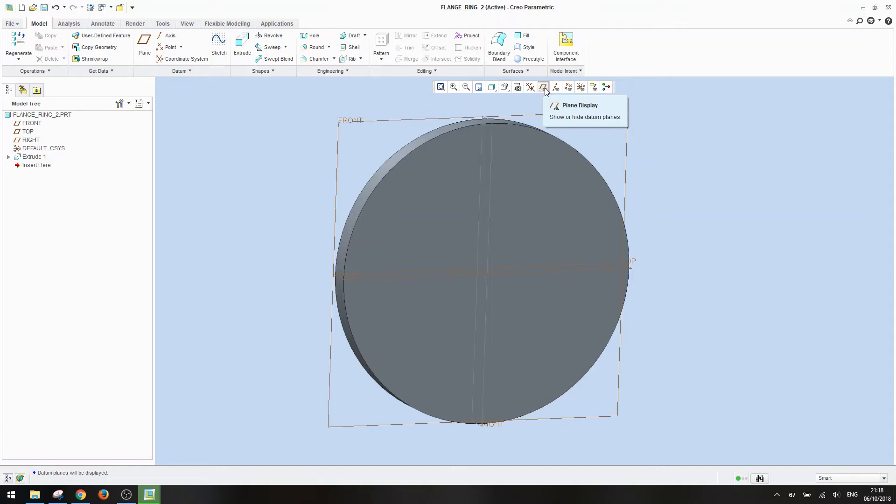
click(544, 88)
click(555, 87)
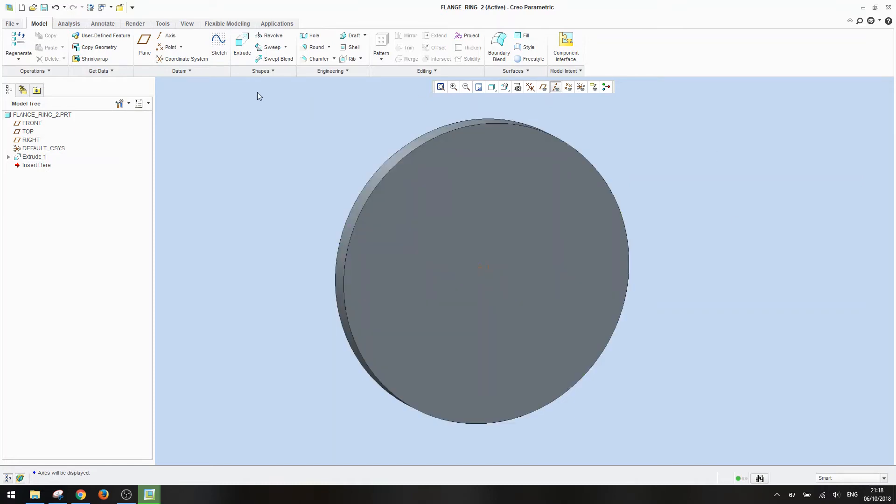
Step: Start an Extrude sketch on the disc's front face and sketch a small circle on the vertical reference near the upper edge
click(246, 61)
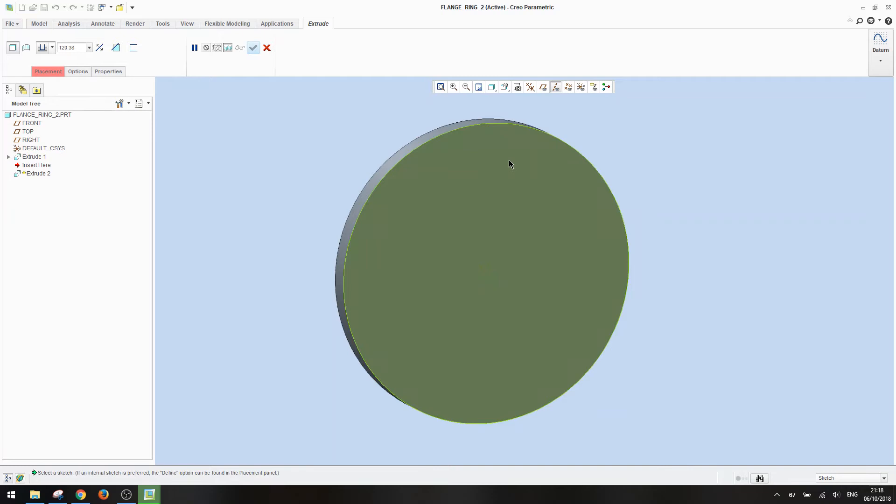
click(513, 171)
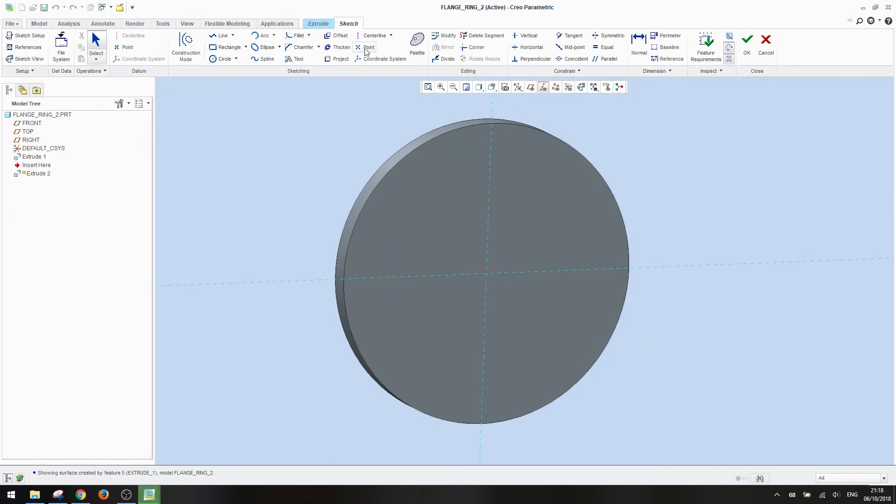
click(221, 60)
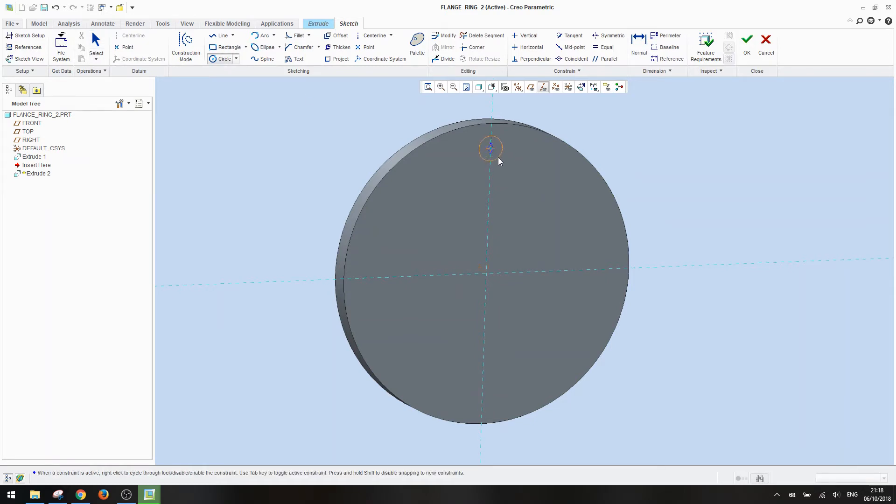
click(497, 158)
middle_click(498, 158)
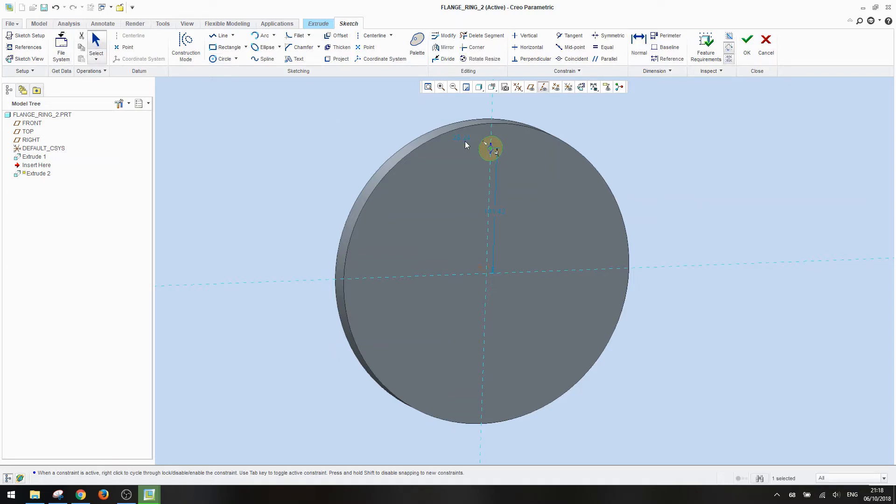
Step: Look up the bolt hole diameter for flange size 200 in the browser table and set the small circle's diameter to 22
key(alt+Tab)
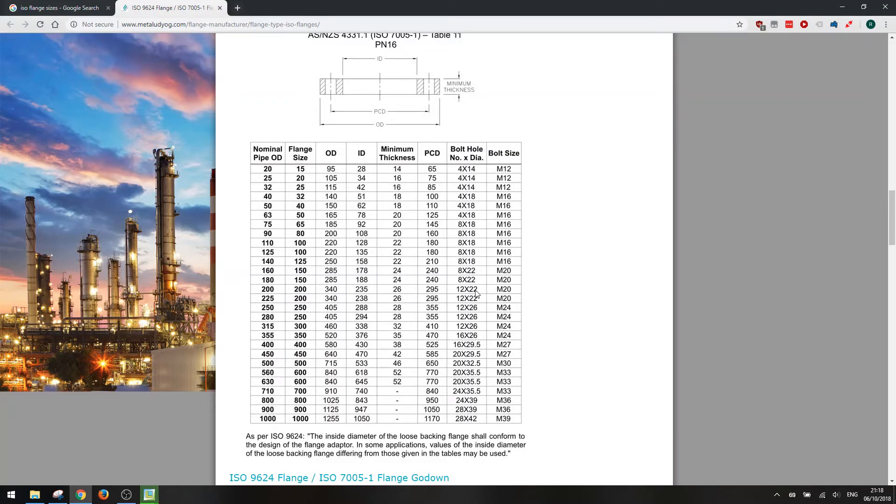
key(alt+Tab)
double_click(464, 138)
text(22)
key(Return)
Step: Check the PCD in the browser table and set the small circle's distance from the disc centre to 295/2
drag(500, 213, 519, 213)
key(alt+Tab)
key(alt+Tab)
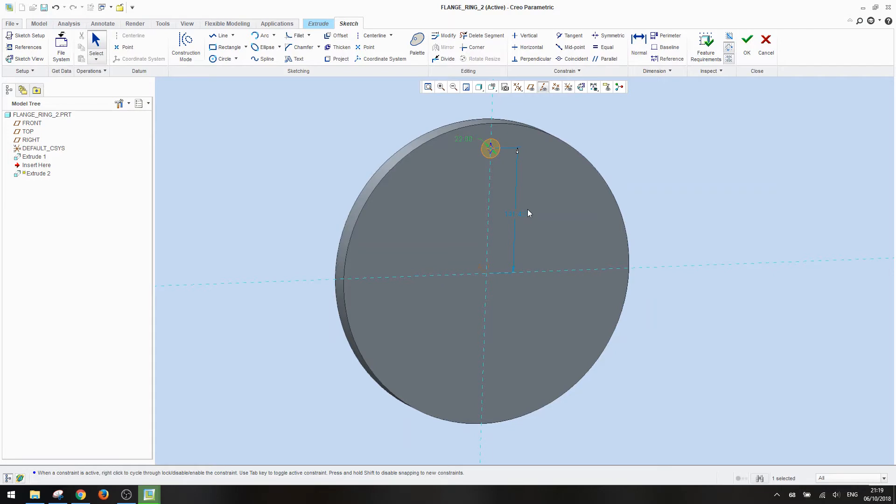
double_click(517, 213)
text(295/2)
key(Return)
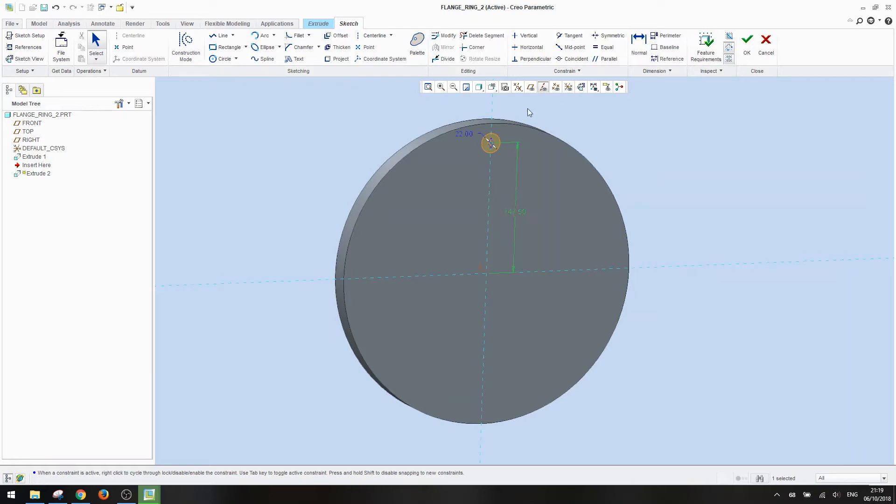
Step: Finish the sketch and extrude the small circle as a material-removing cut through the disc's full thickness
click(747, 51)
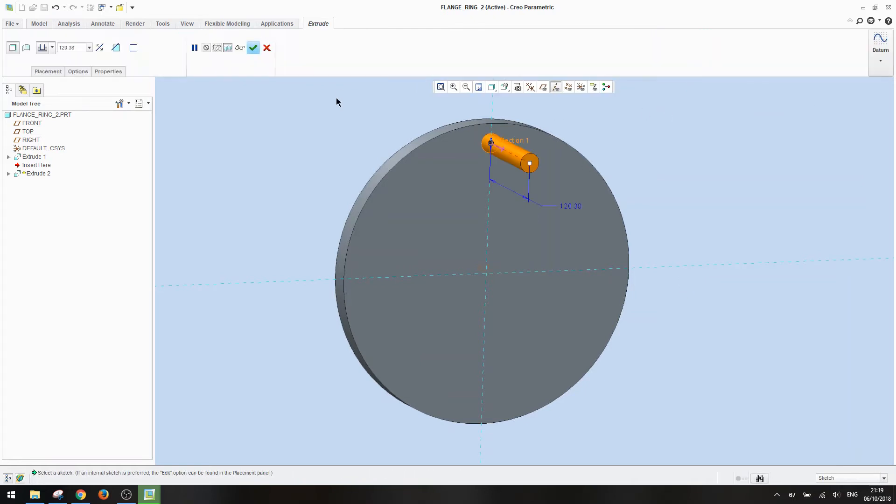
click(116, 47)
click(51, 47)
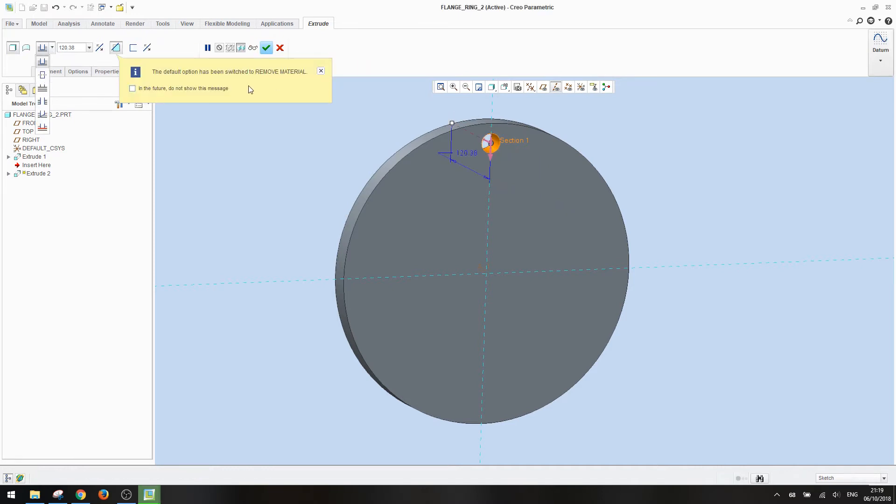
click(131, 90)
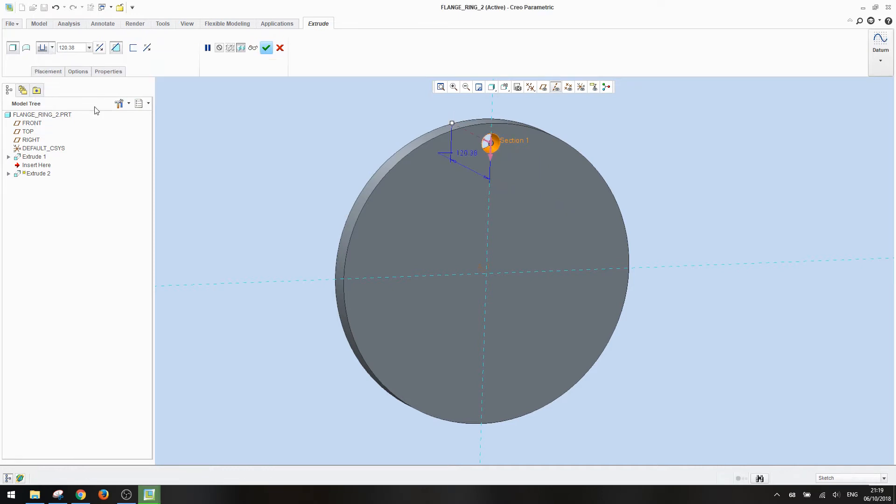
click(52, 48)
click(46, 89)
click(266, 48)
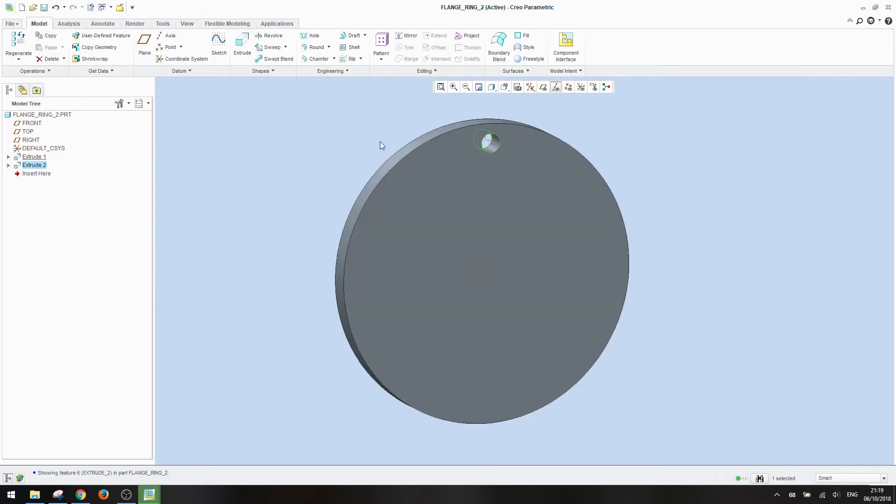
click(275, 101)
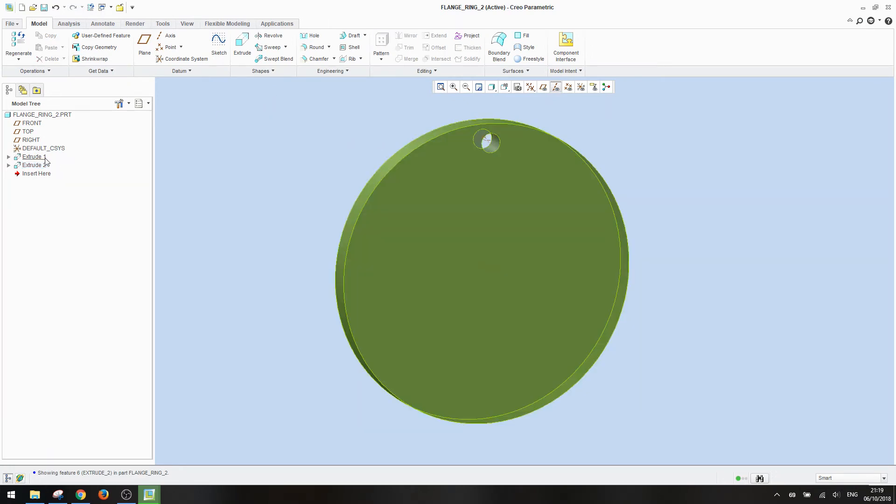
Step: Rename the disc feature Extrude 1 as OD
click(39, 158)
right_click(39, 161)
click(69, 203)
text(OOD)
key(Return)
click(233, 205)
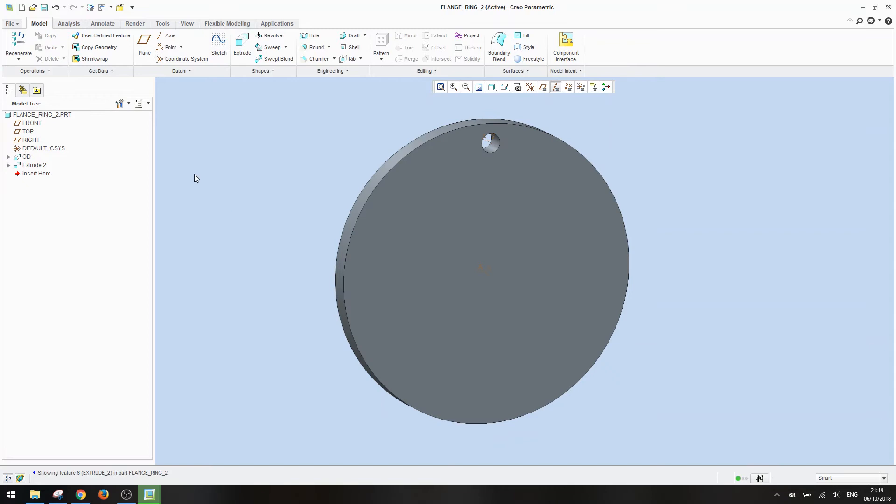
Step: Rename the hole feature Extrude 2 as BOLT_HOLE
click(32, 167)
right_click(31, 167)
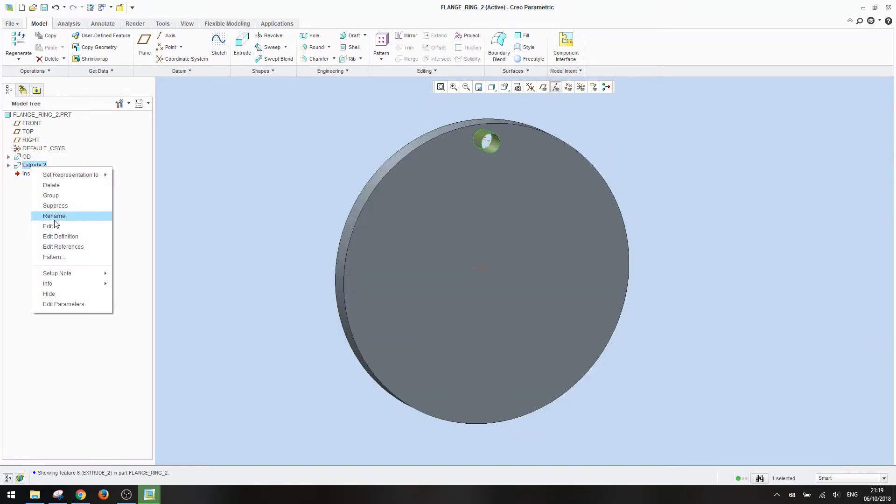
click(74, 216)
text(bb)
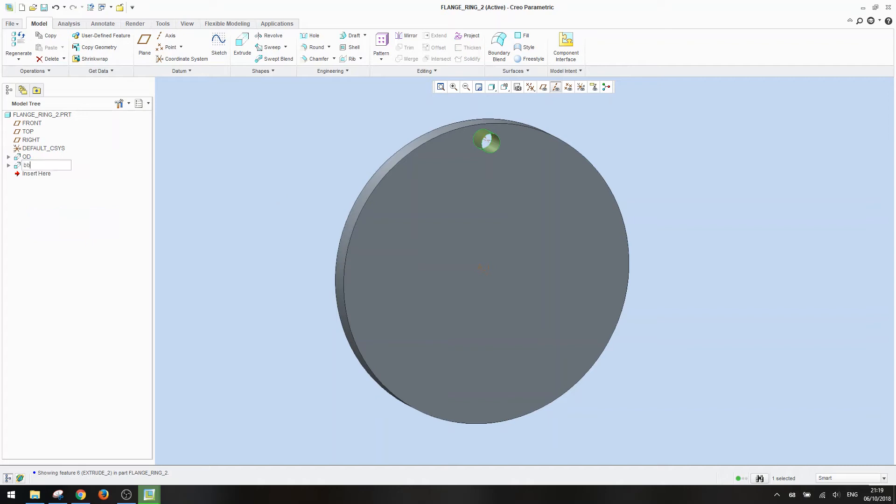
text(ole)
key(BackSpace)
key(BackSpace)
key(BackSpace)
key(BackSpace)
text(olt_hole)
key(Return)
click(293, 140)
Step: Start an Axis pattern of BOLT_HOLE around the disc's central axis
click(53, 166)
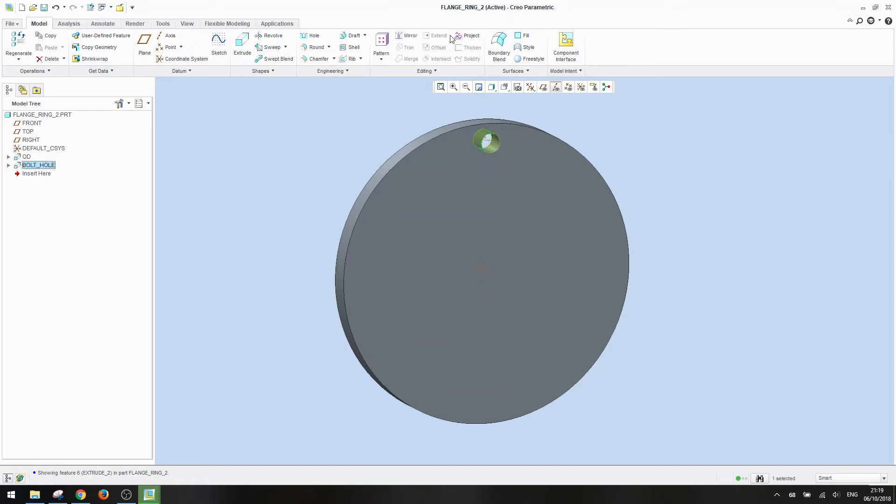
click(382, 53)
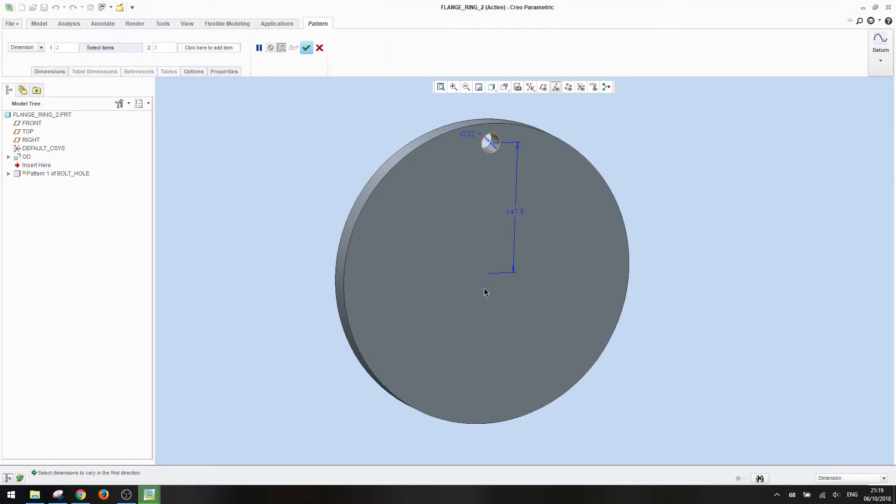
click(28, 49)
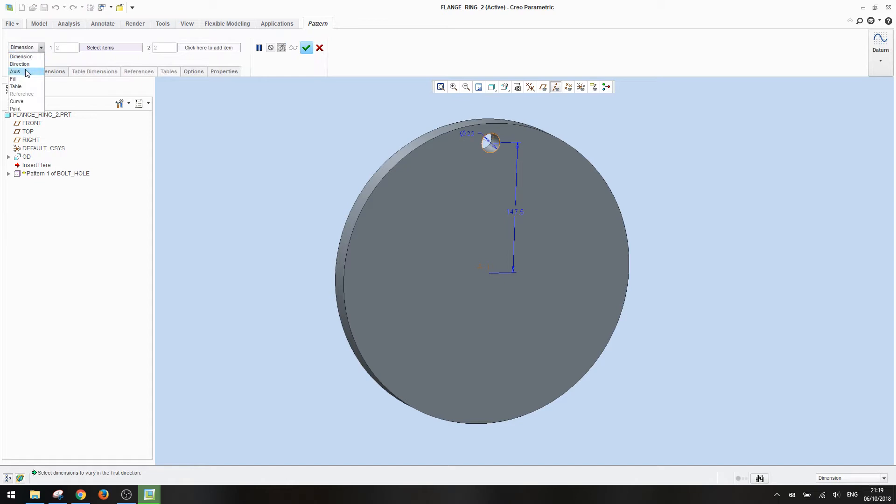
click(21, 71)
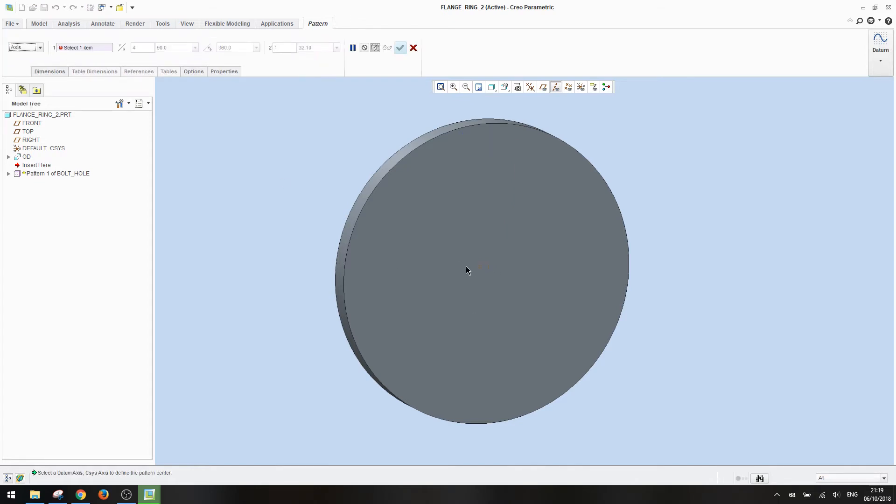
click(478, 272)
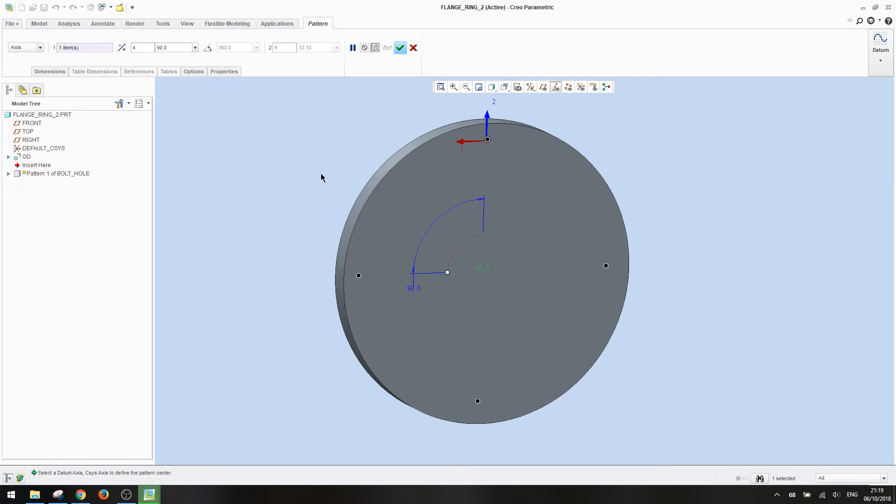
Step: Check the bolt hole count in the browser table and set the pattern to 12 members with an angular spacing of 360/12
key(alt+Tab)
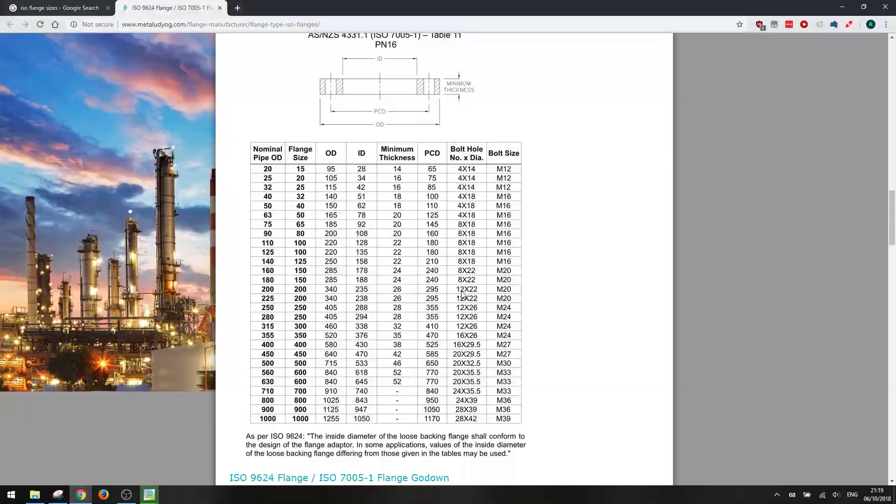
key(alt+Tab)
drag(141, 48, 123, 48)
text(12)
key(Tab)
text(3360)
key(BackSpace)
key(BackSpace)
key(BackSpace)
text(60/12)
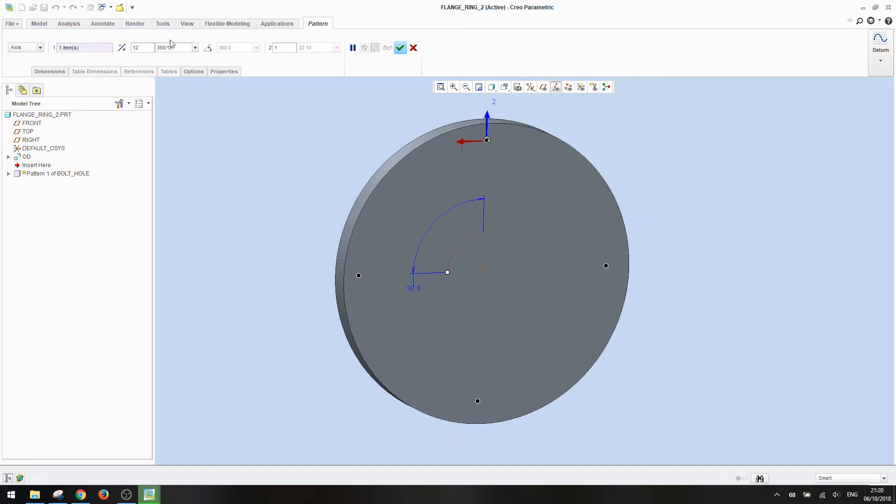
key(Return)
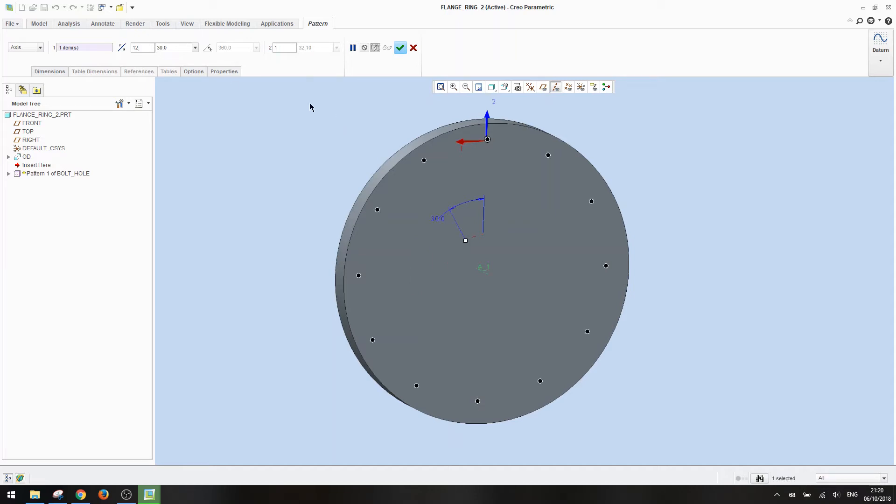
Step: Set the pattern's regeneration option to Identical
click(195, 72)
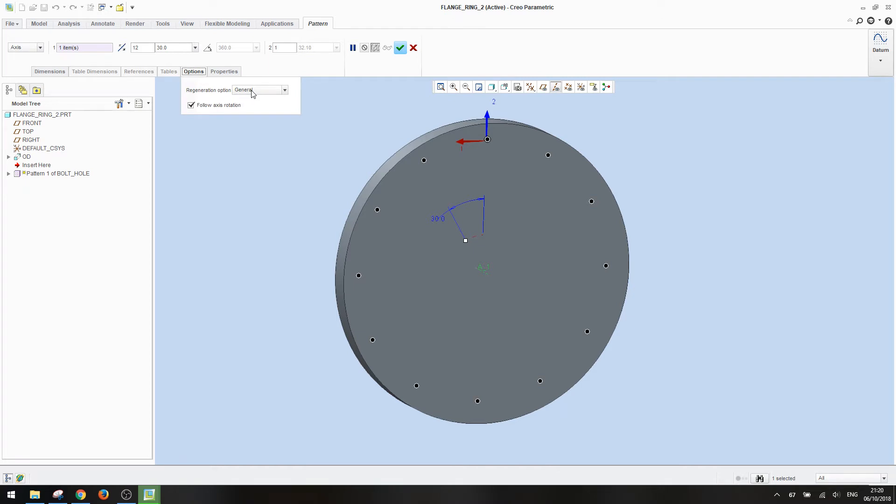
click(252, 91)
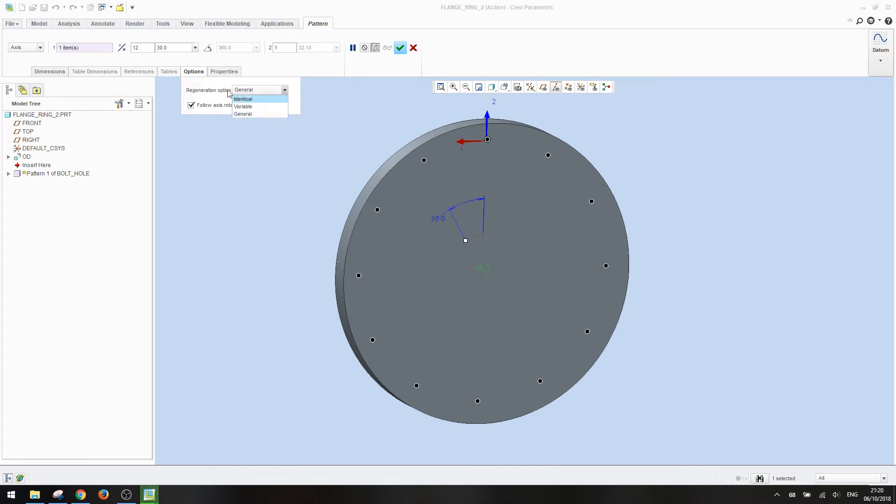
click(262, 100)
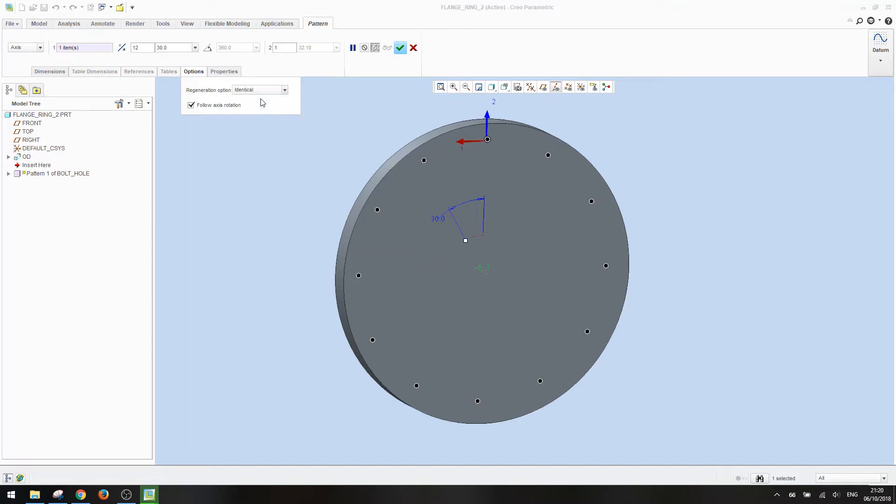
Step: Complete the BOLT_HOLE pattern and turn off the display of axes
click(400, 48)
click(331, 122)
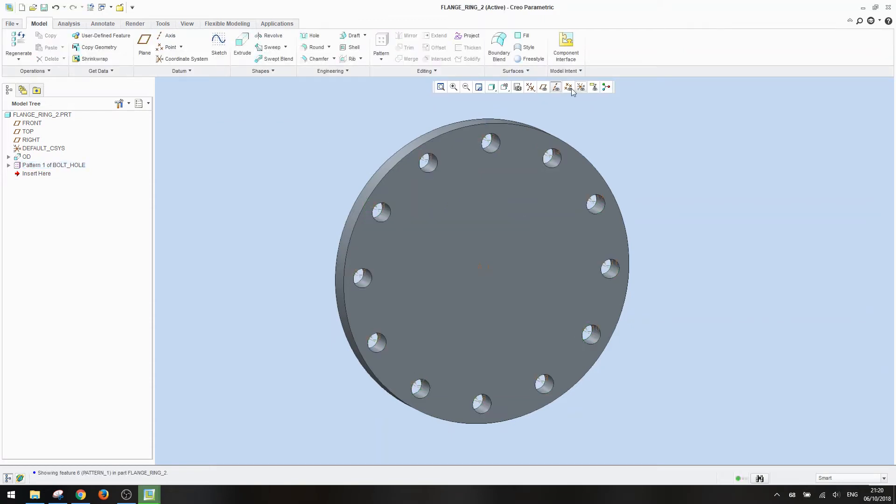
click(555, 88)
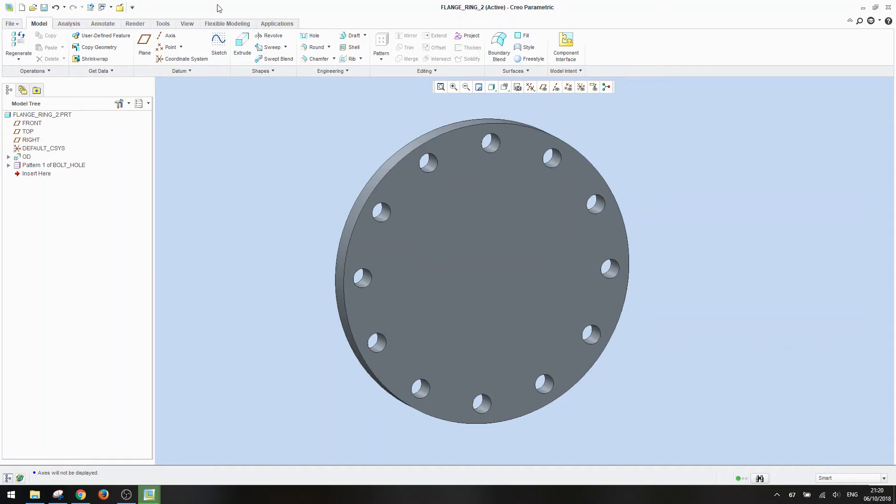
Step: Add a new part parameter named INPUT_DNXXX, widening the Name column so parameter names are readable
click(166, 24)
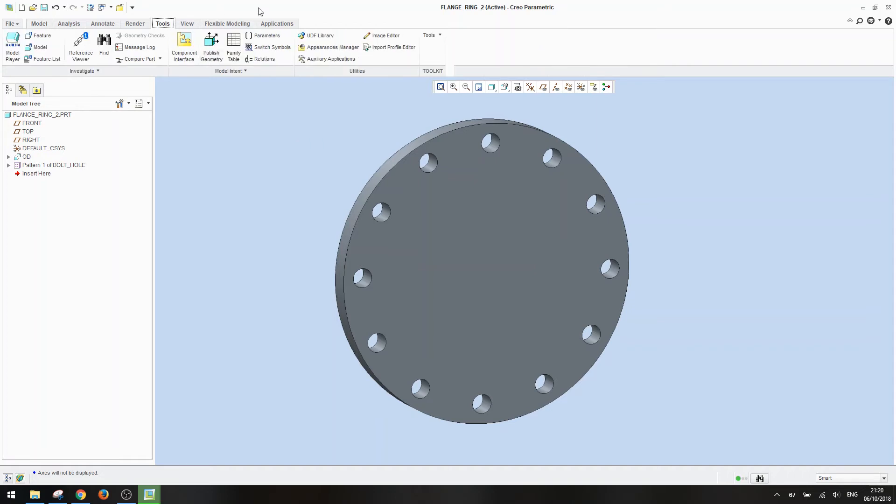
click(275, 40)
click(580, 239)
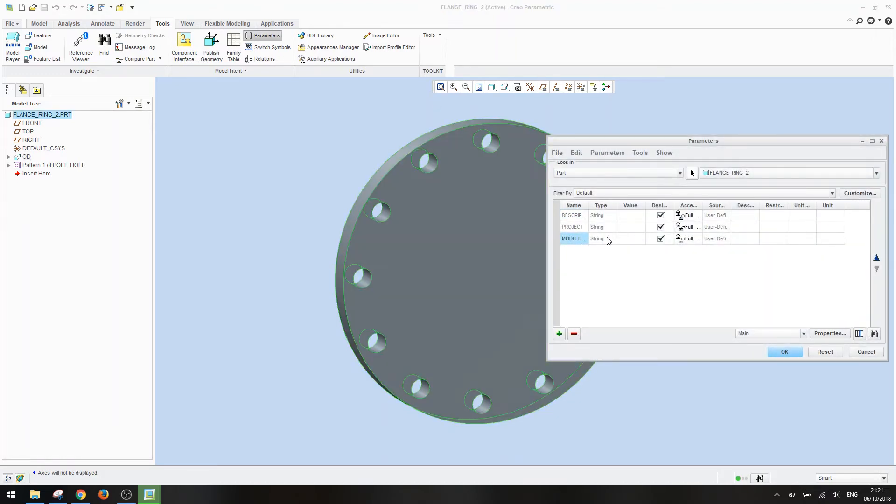
drag(681, 141, 699, 118)
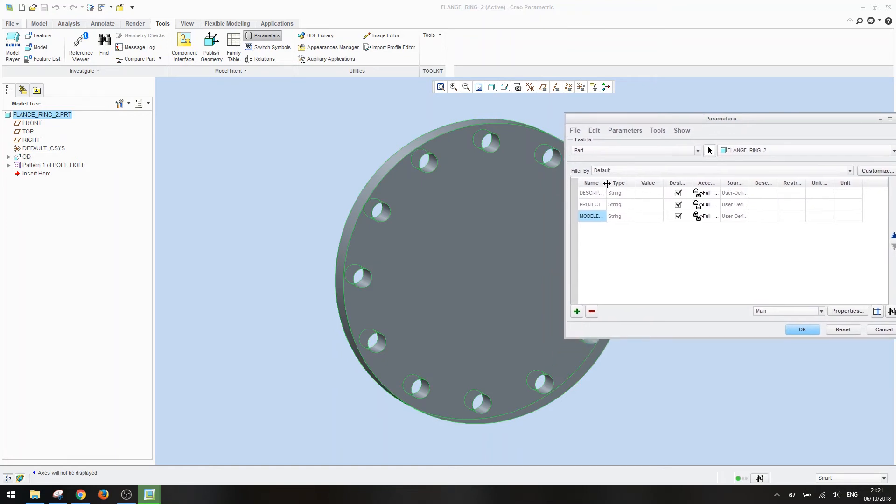
drag(606, 184, 635, 184)
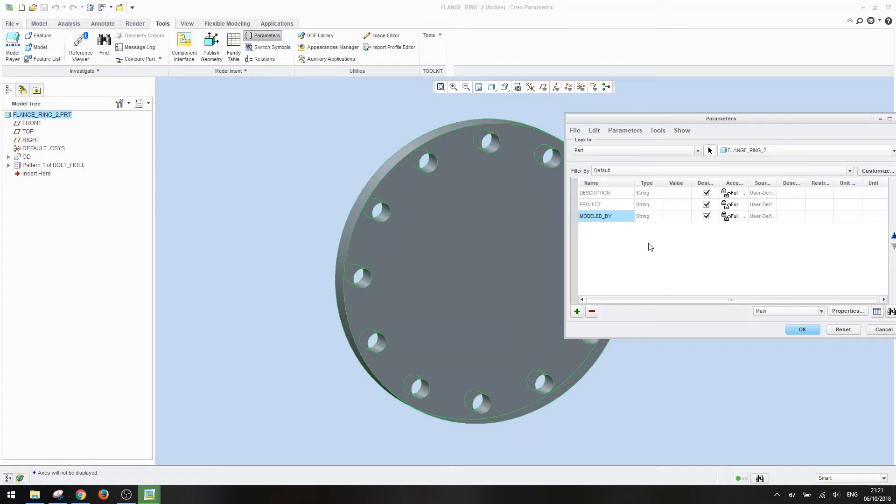
click(577, 312)
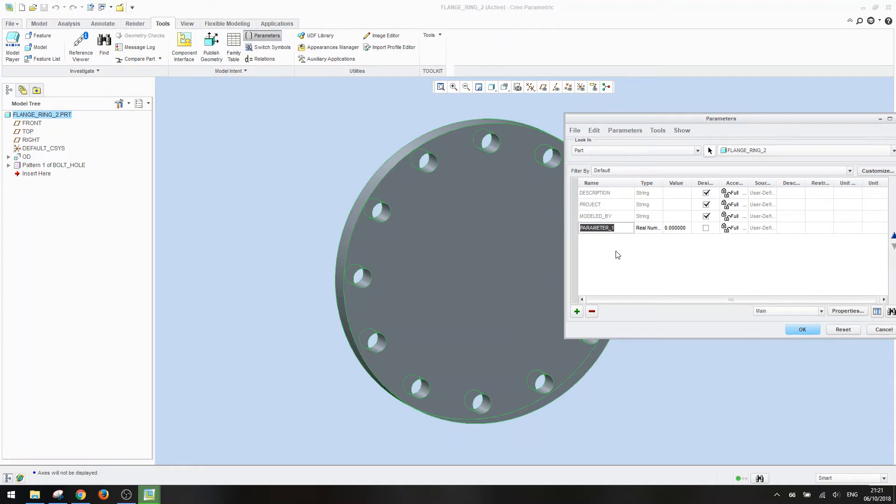
text(INPUT_DNXXX)
Step: Make the INPUT_DNXXX parameter an Integer with the value 200 and apply the parameter changes
click(652, 229)
click(660, 229)
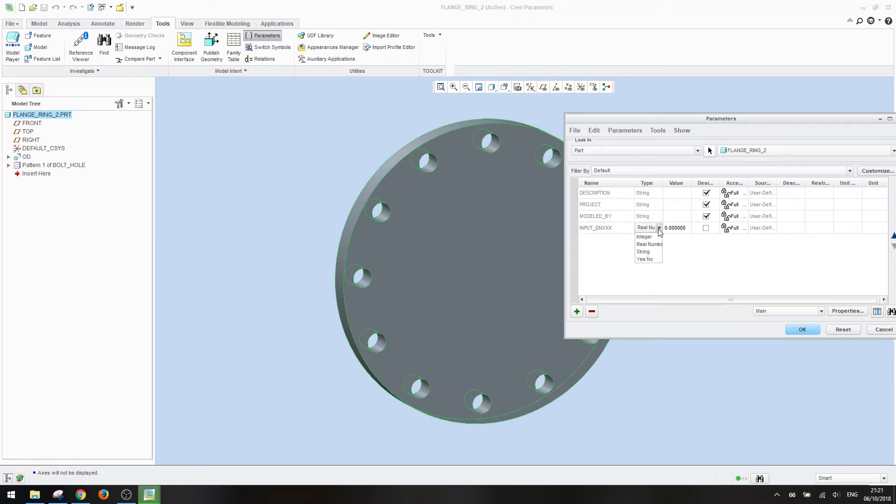
click(645, 237)
drag(668, 121, 600, 97)
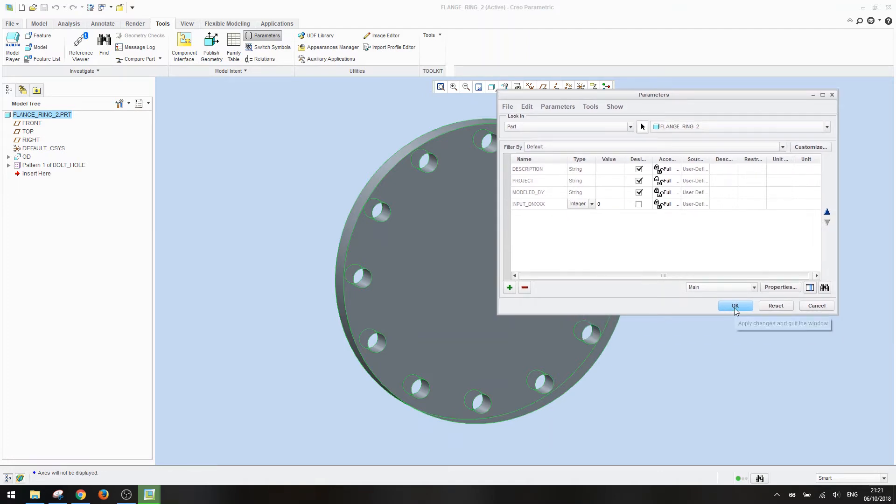
click(607, 204)
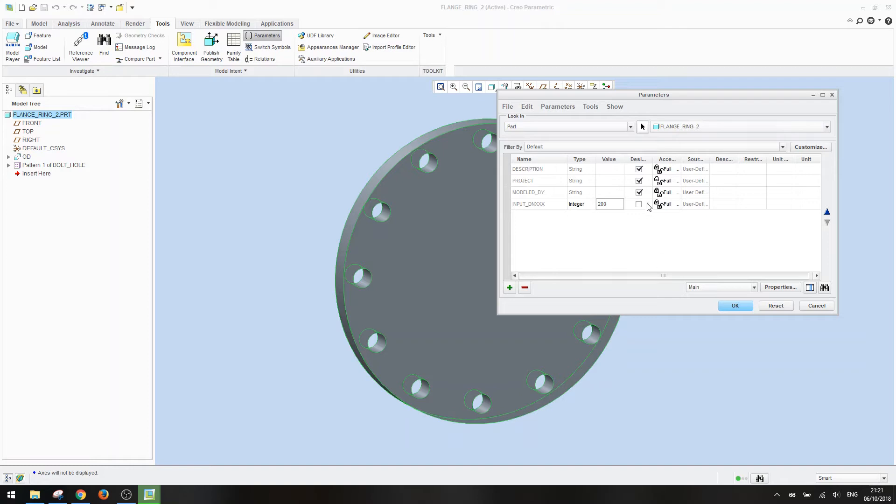
click(530, 206)
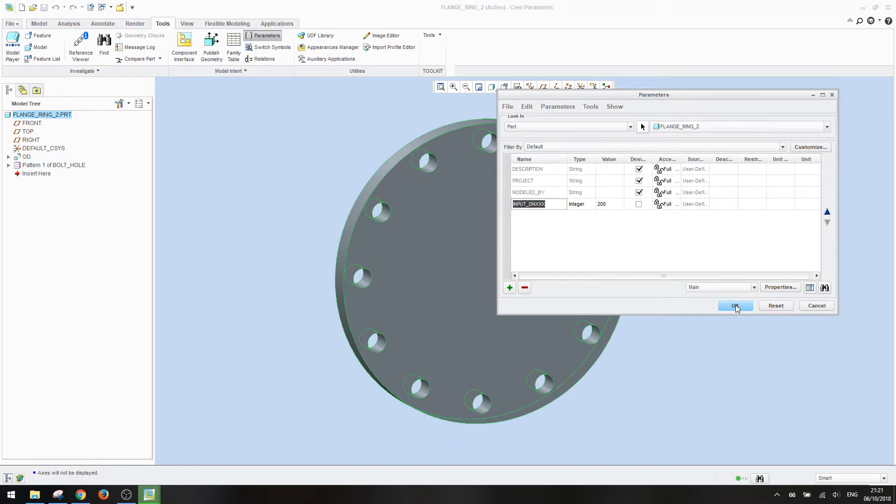
click(735, 306)
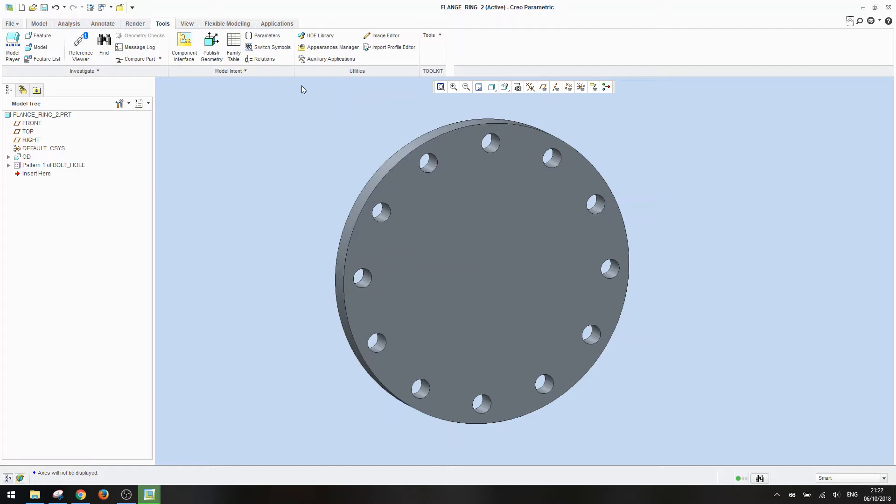
Step: Add the comment line "/* DN200 Size" to the part's relations and save them
click(263, 60)
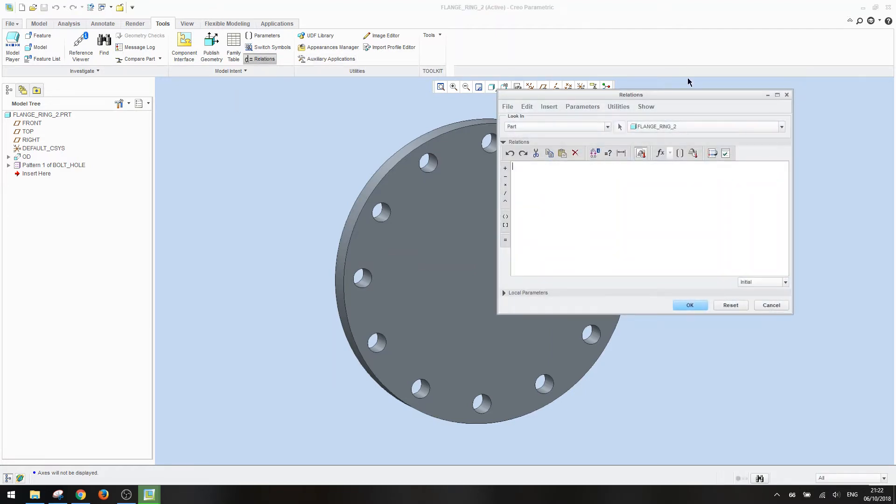
drag(678, 100, 755, 149)
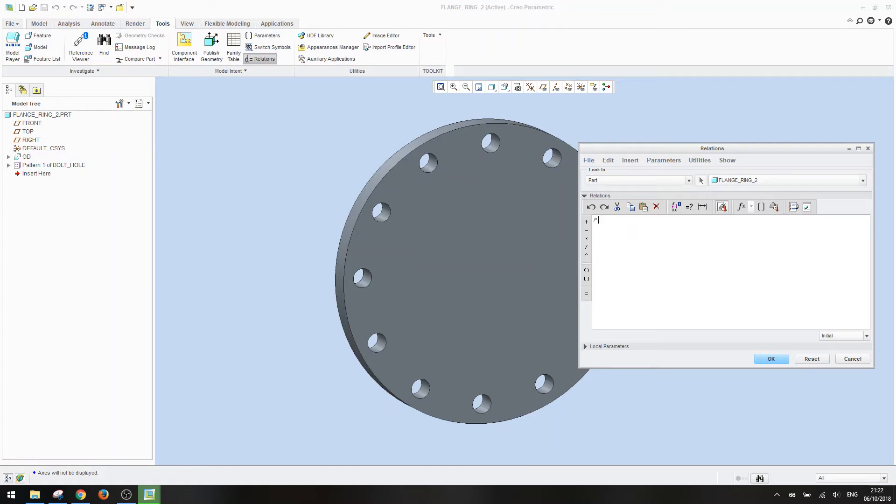
text(DN200)
text(Size)
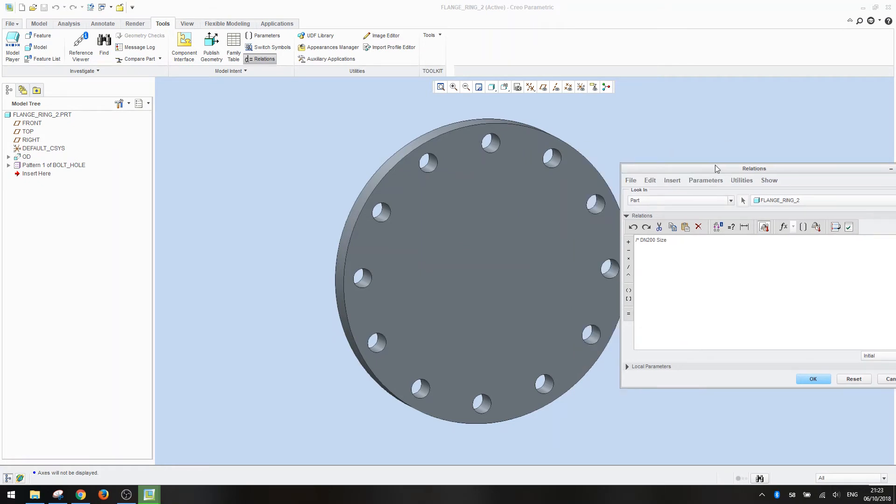
drag(718, 167, 693, 135)
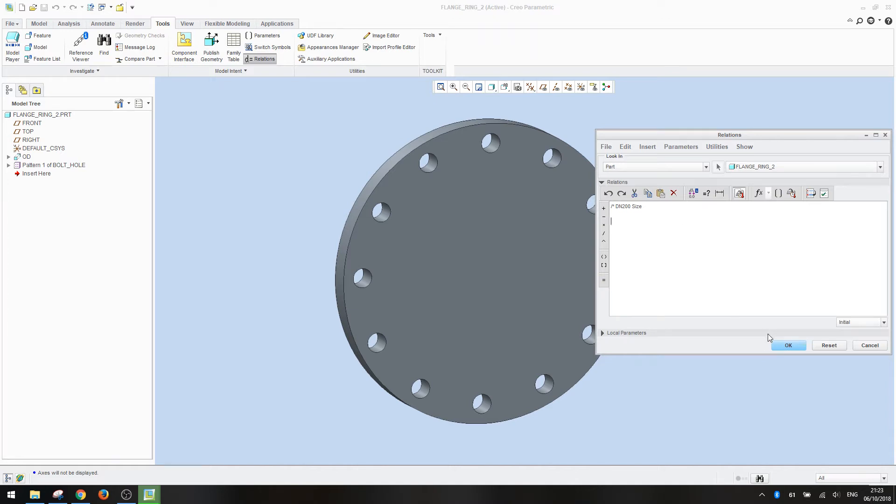
click(788, 346)
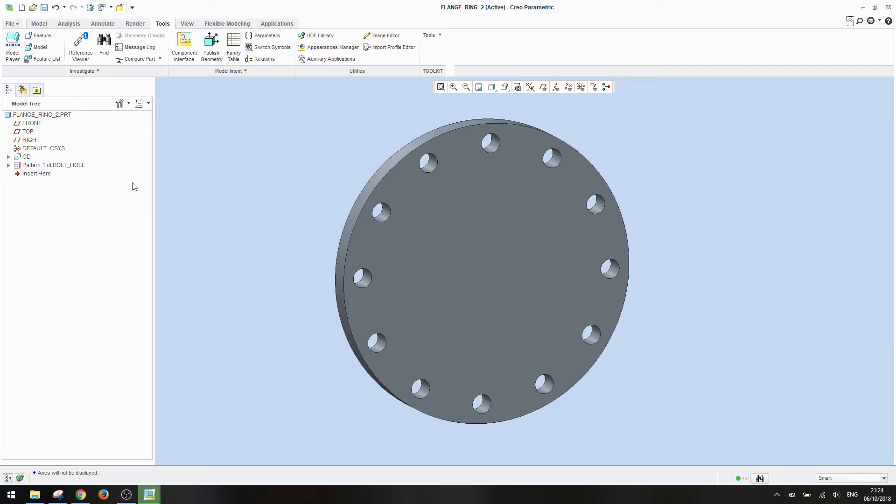
Step: Show the OD feature's dimensions on the model and switch them from values to symbolic names
right_click(27, 158)
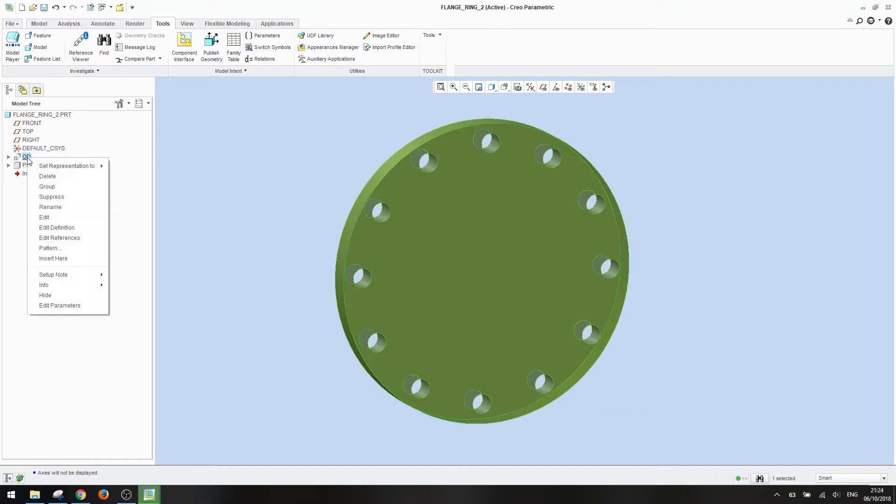
click(54, 217)
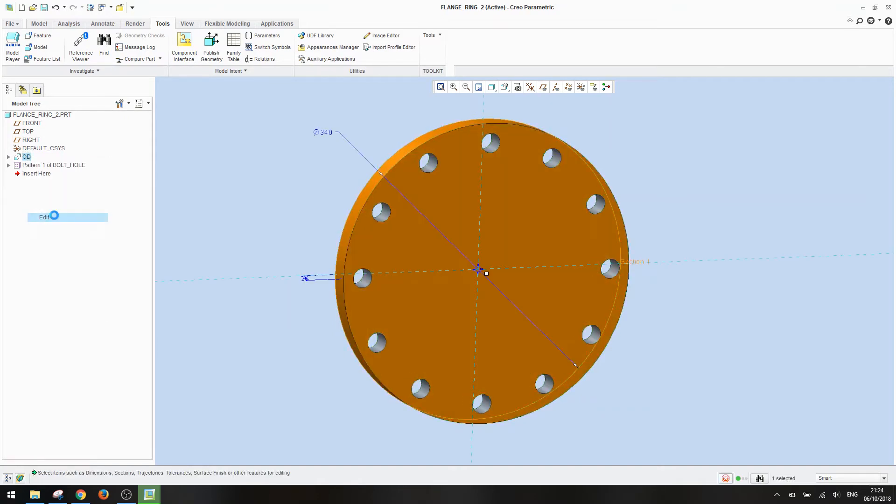
middle_drag(347, 197, 457, 281)
middle_drag(394, 209, 320, 156)
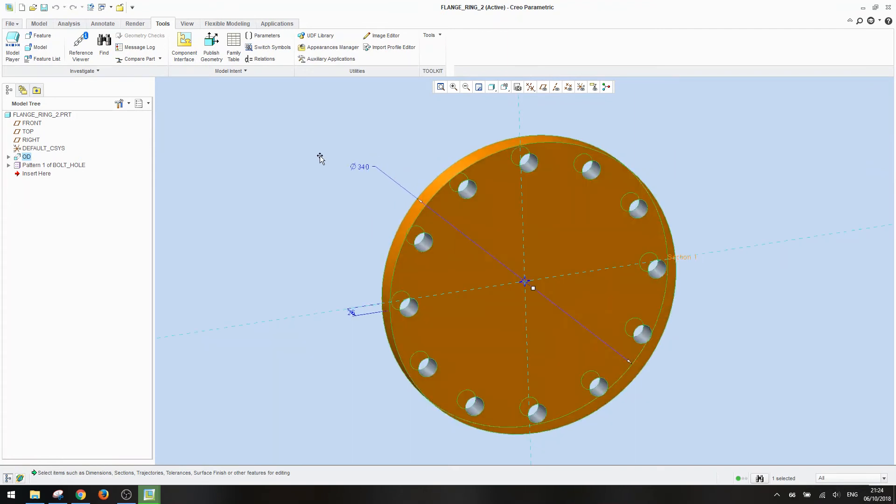
click(271, 49)
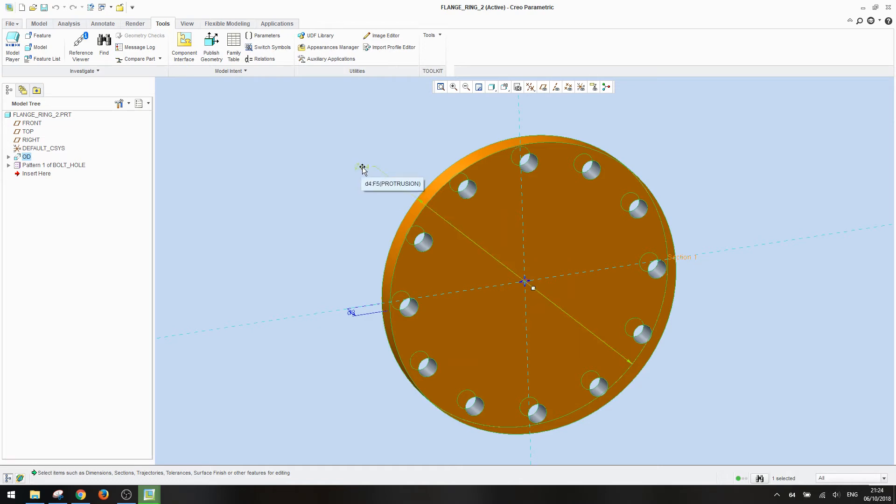
Step: Rename the OD feature's diameter dimension as outside_diameter
right_click(303, 154)
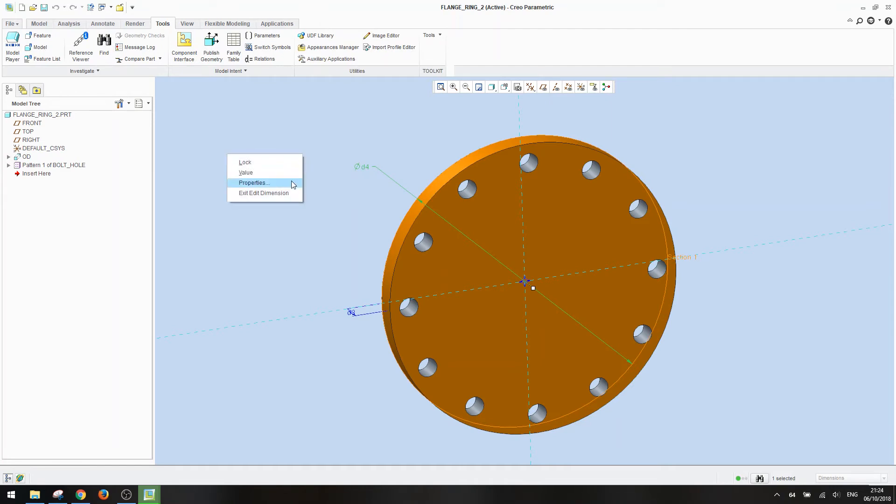
click(281, 185)
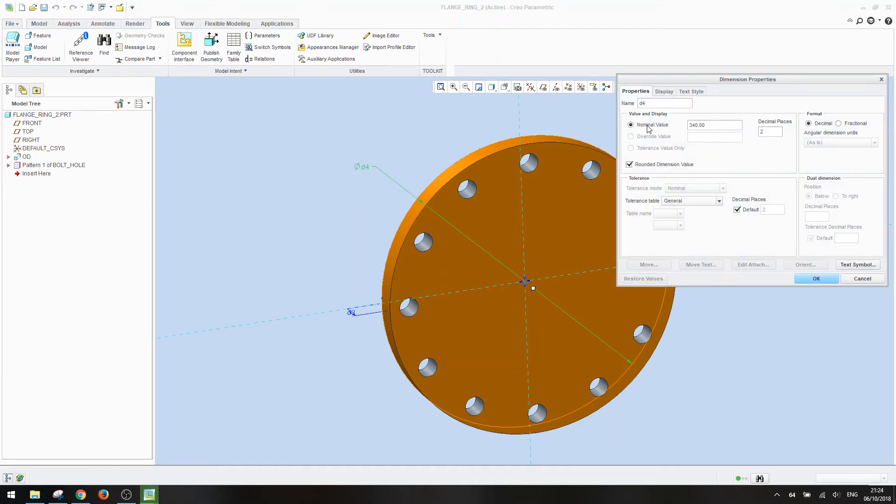
double_click(643, 104)
text(outside_diameter)
click(813, 279)
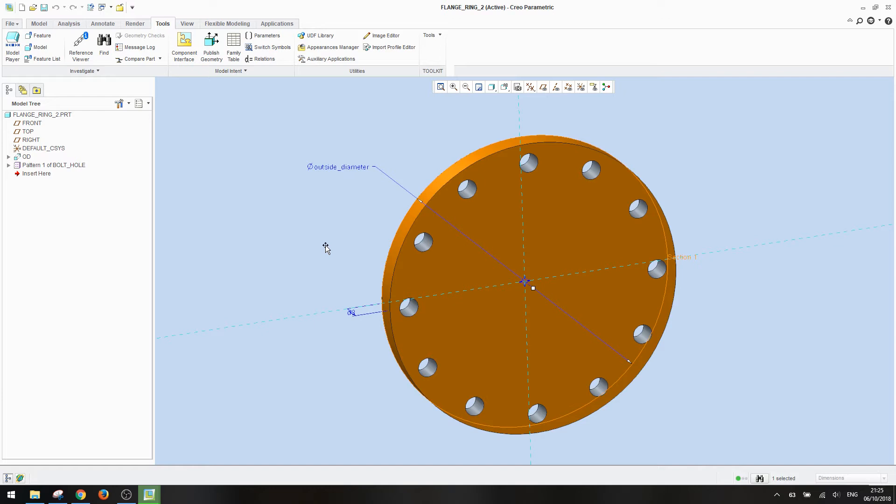
Step: Rename the OD feature's extrusion depth dimension as thickness
right_click(293, 262)
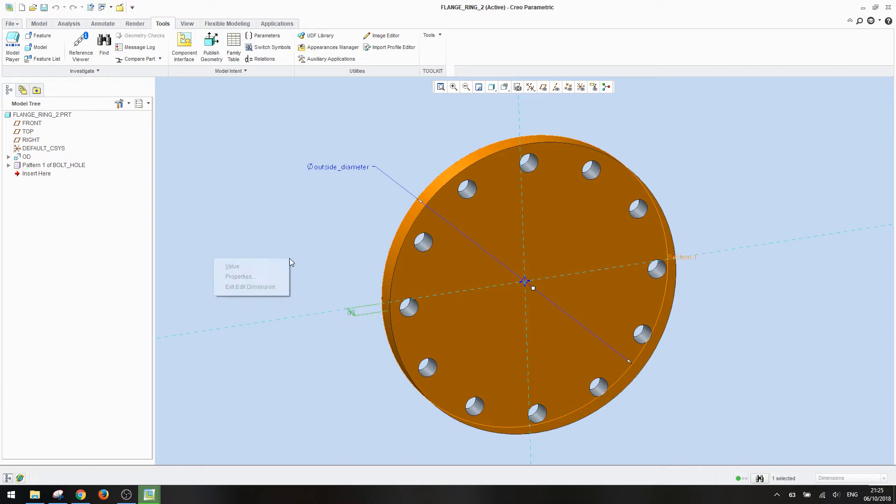
click(273, 290)
text(thic)
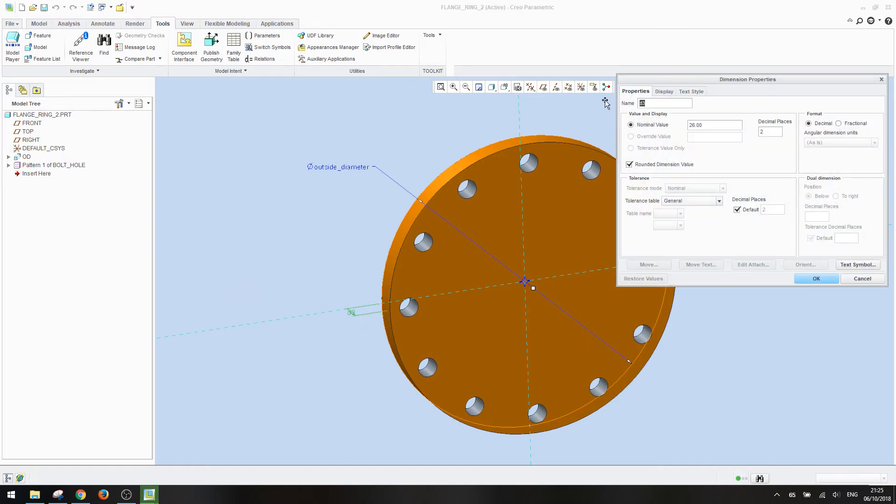
text(kness)
click(814, 280)
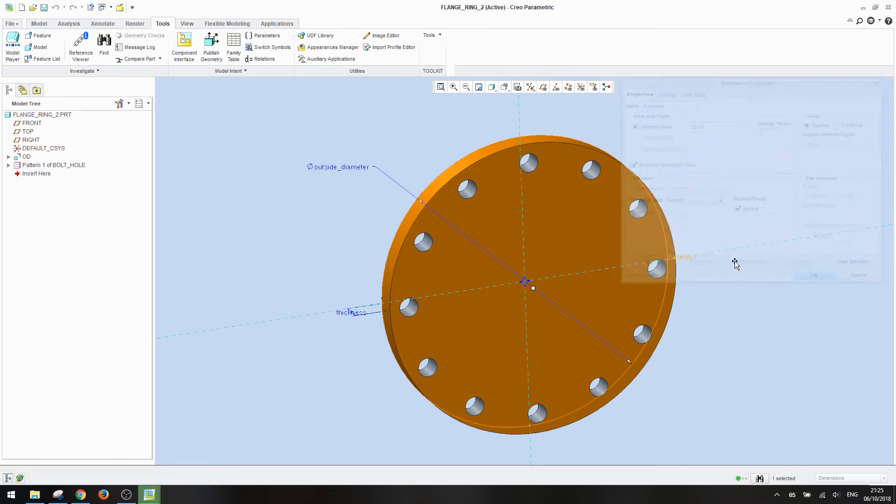
Step: Show the bolt hole pattern's dimensions and rename its angular member count as no_of_holes
double_click(61, 165)
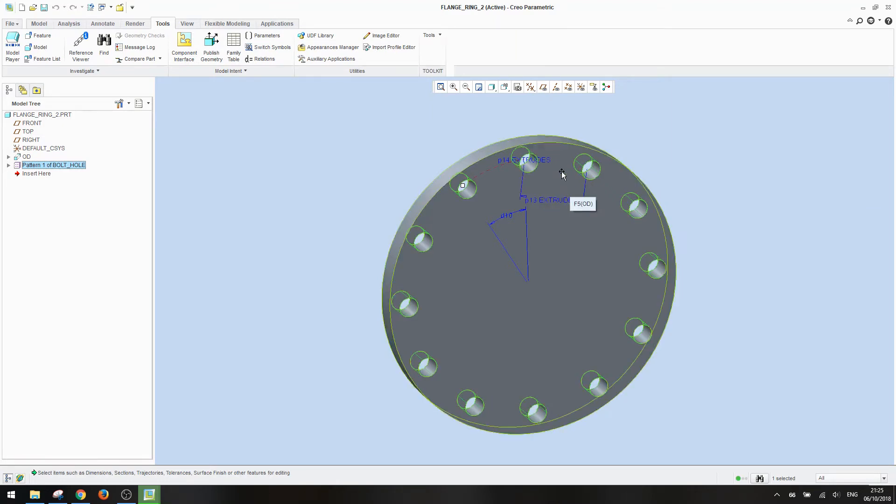
click(526, 201)
right_click(351, 150)
click(331, 172)
double_click(663, 100)
text(no_of_holes)
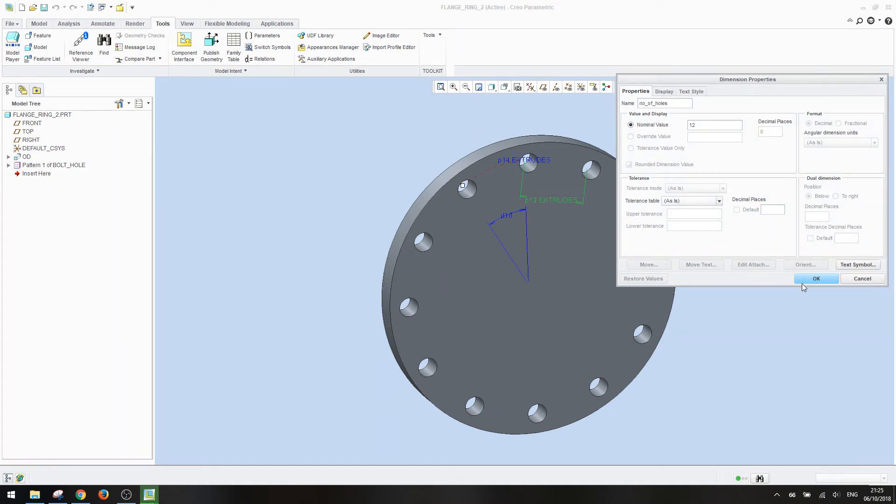
click(818, 279)
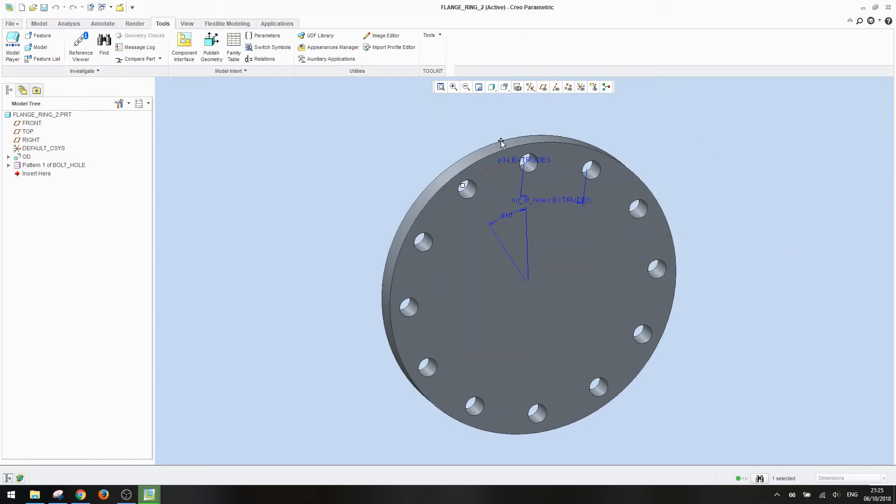
Step: Rename the bolt hole pattern's angular spacing dimension as hole_angle
click(512, 217)
right_click(347, 187)
click(300, 204)
double_click(668, 101)
text(hole_angle)
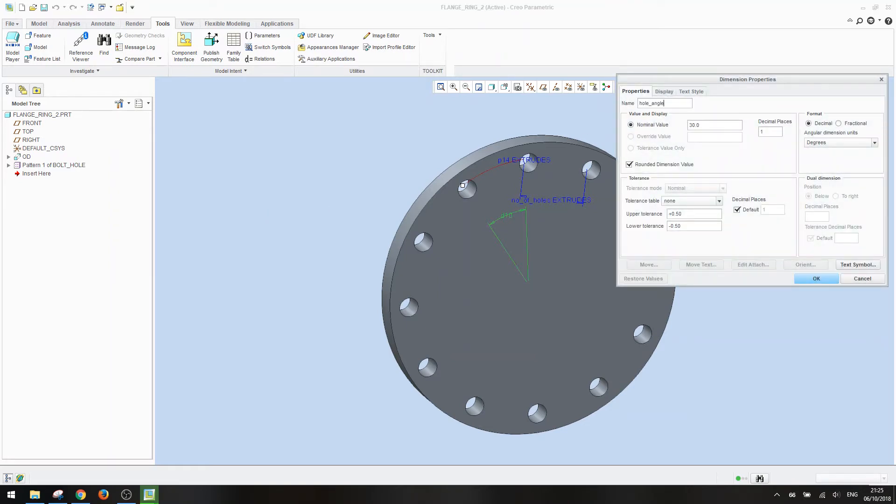
click(798, 279)
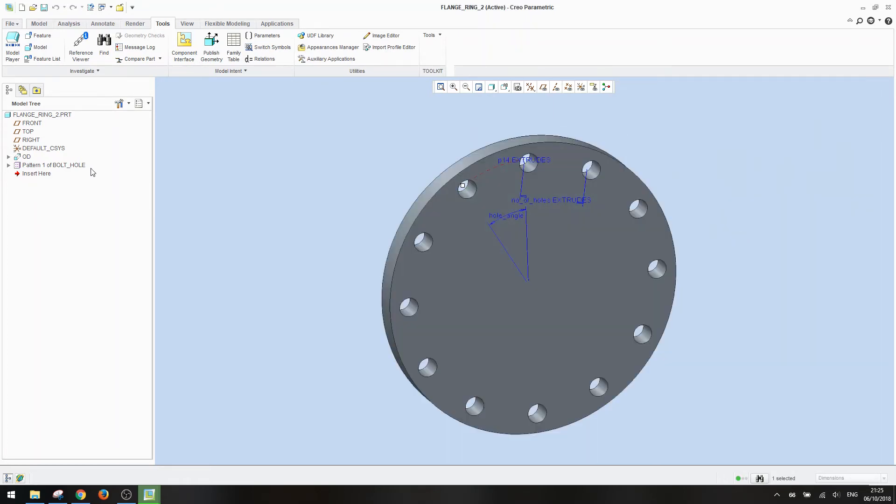
Step: Show the dimensions of the first bolt hole in the pattern and rename its diameter dimension as hole_size
click(9, 166)
double_click(48, 174)
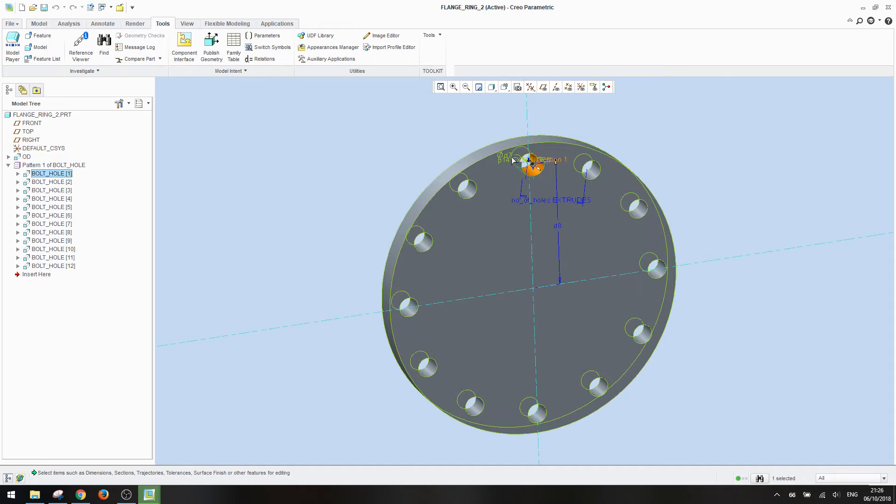
scroll(511, 157, down, 5)
scroll(504, 154, up, 6)
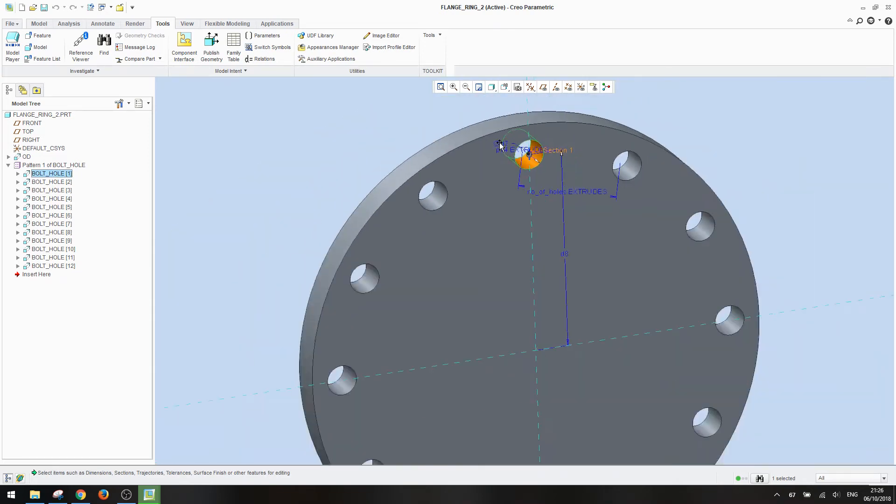
scroll(500, 145, down, 5)
scroll(532, 152, down, 1)
scroll(540, 160, up, 4)
scroll(644, 276, down, 3)
scroll(656, 321, up, 1)
scroll(614, 233, down, 4)
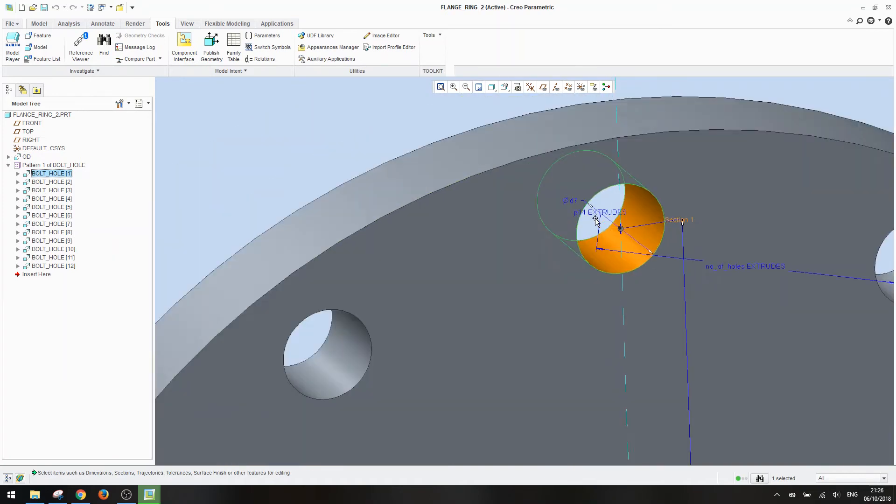
scroll(571, 196, up, 6)
right_click(453, 149)
click(405, 181)
text(hole_diam)
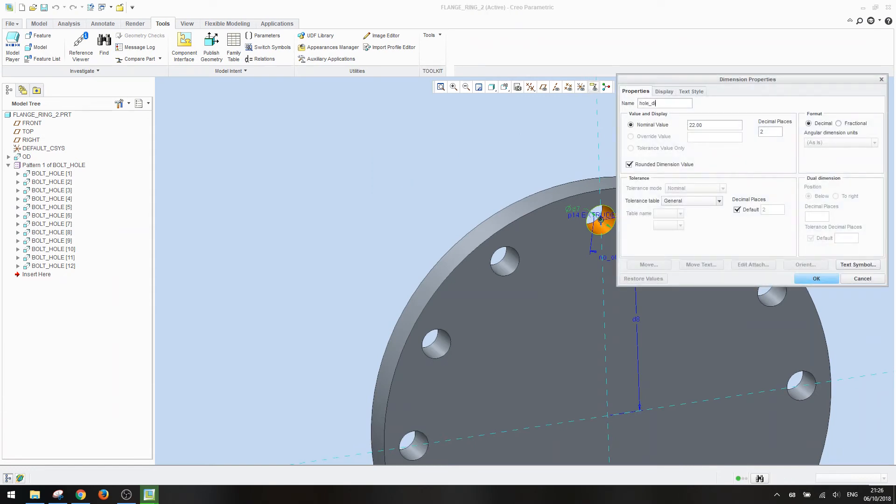
key(BackSpace)
key(BackSpace)
key(BackSpace)
key(BackSpace)
text(siz)
click(816, 278)
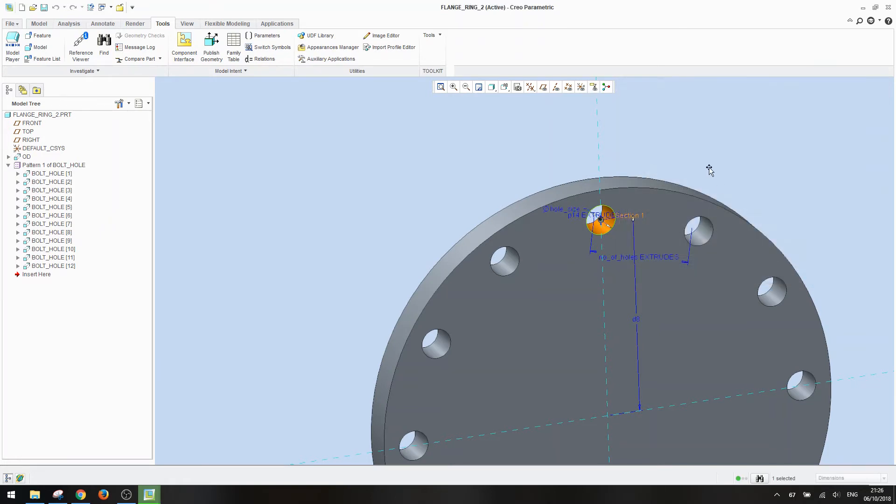
Step: Rename the dimension from the flange centre to the first bolt hole as bolt_circle
click(636, 324)
right_click(439, 177)
click(415, 209)
text(bo)
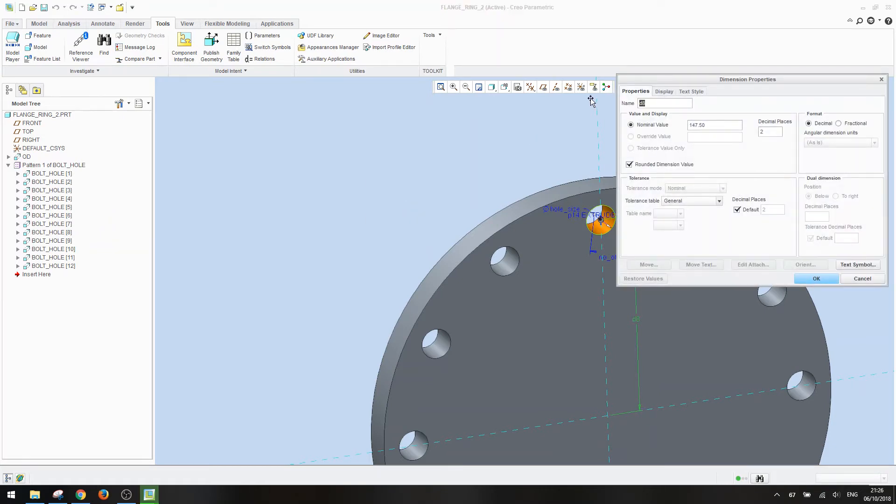
text(lt_circle)
click(816, 279)
shift+middle_drag(721, 183, 615, 122)
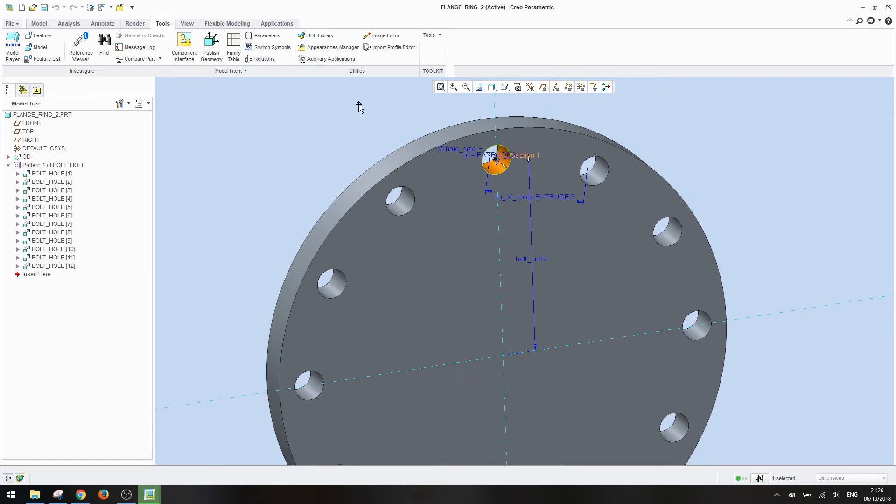
Step: Deselect the bolt hole and regenerate the part
middle_click(288, 141)
key(ctrl+g)
shift+middle_drag(358, 125, 279, 134)
scroll(376, 141, up, 3)
Step: Open the part's relations, show its local parameters and widen the name column to read INPUT_DNXXX in full
click(260, 59)
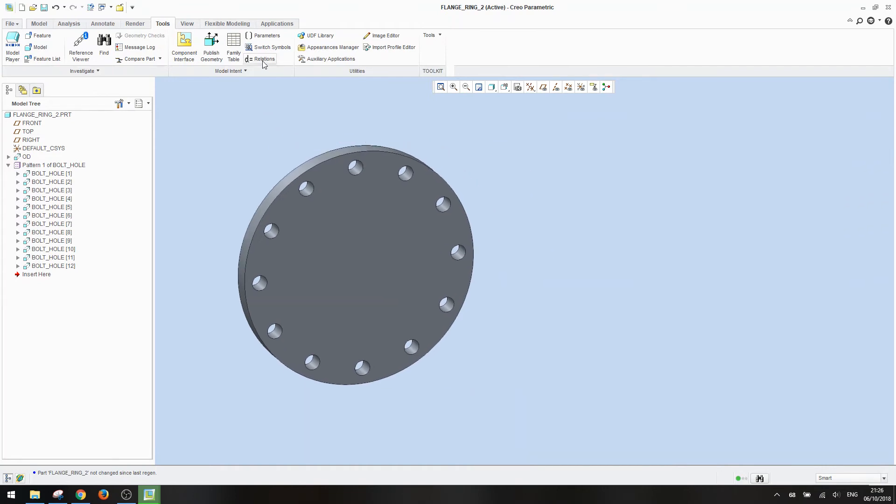
click(713, 146)
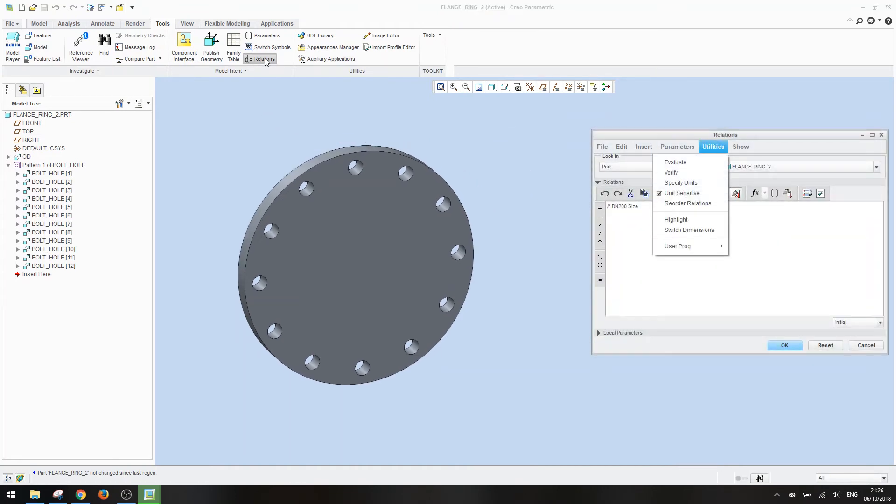
click(734, 140)
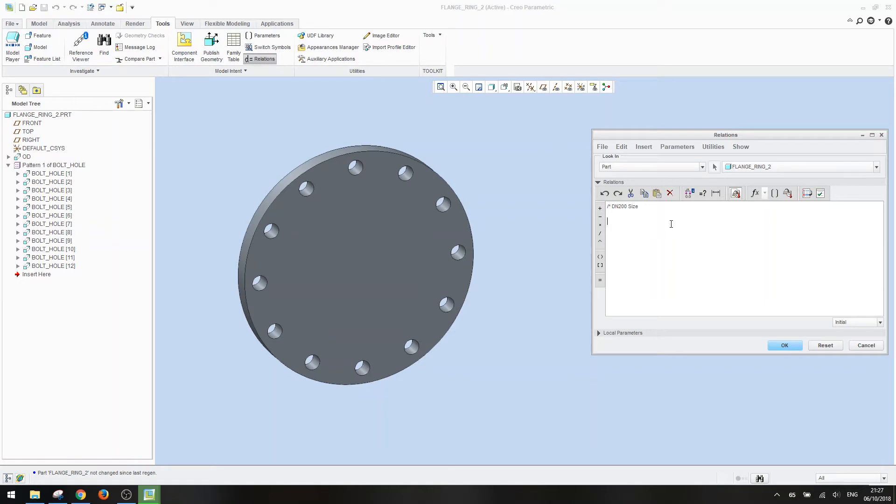
click(615, 333)
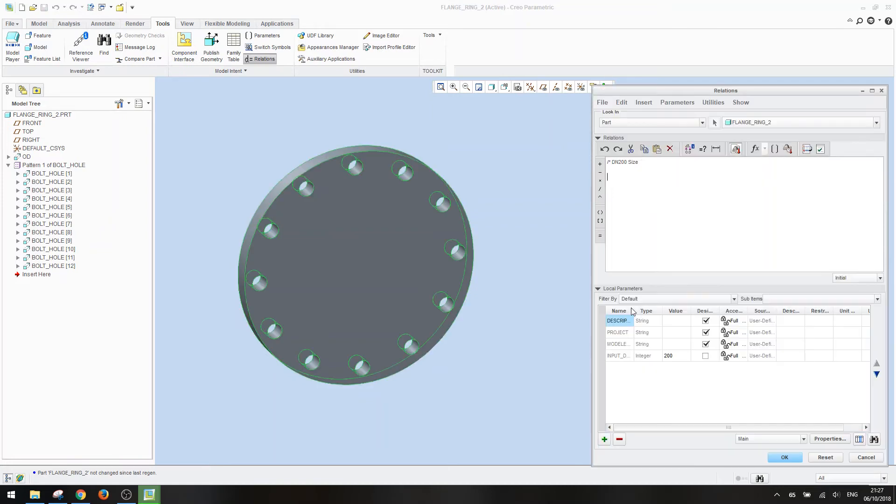
click(619, 357)
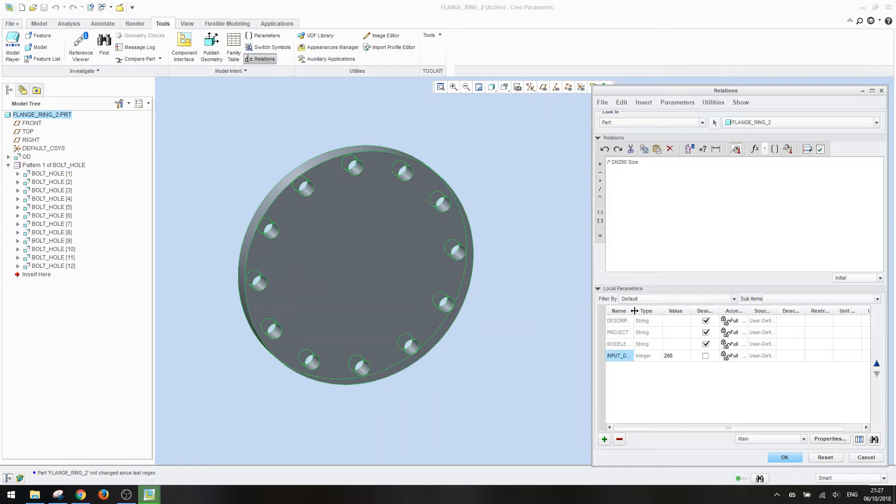
drag(634, 311, 663, 310)
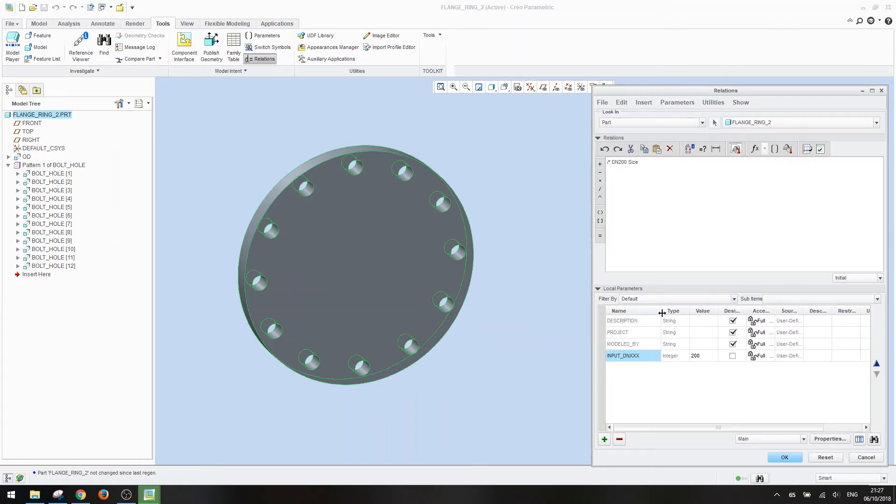
Step: Add a conditional block below the DN200 Size comment: IF INPUT_DNXXX == 200, closed with ENDIF
click(619, 178)
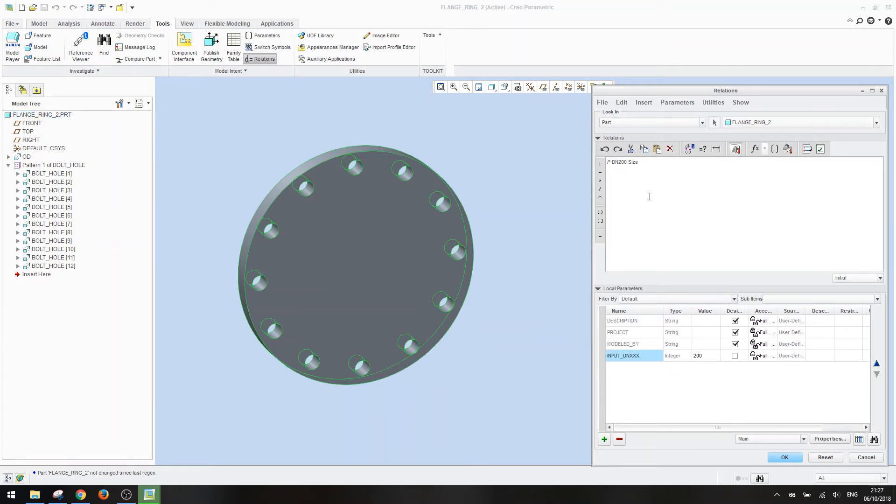
text(IF)
key(BackSpace)
key(BackSpace)
text(F INPUT_DNXXX)
text(== 200)
text(******)
key(BackSpace)
key(BackSpace)
key(BackSpace)
key(BackSpace)
key(BackSpace)
key(BackSpace)
text(ENDIF)
Step: Add the relation outside_diameter = 340 inside the IF block, picking the dimension from the model and checking the OD in the browser's flange table
click(385, 239)
shift+middle_drag(428, 138, 479, 145)
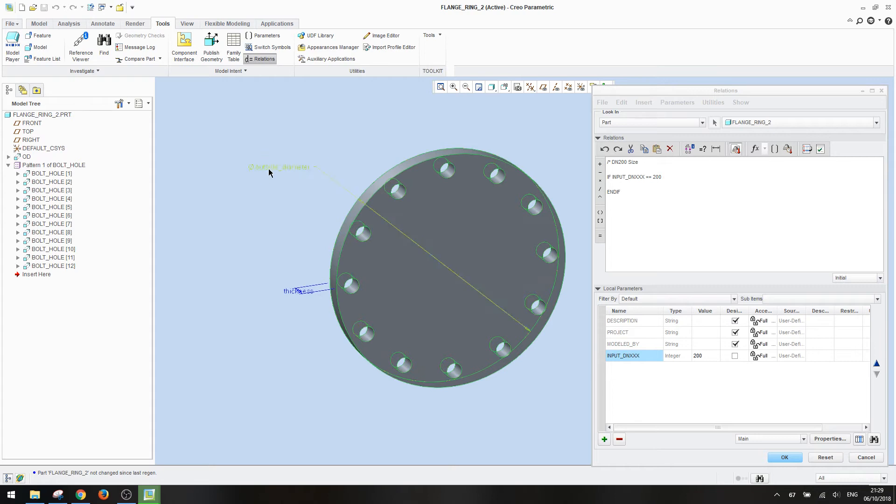
click(615, 183)
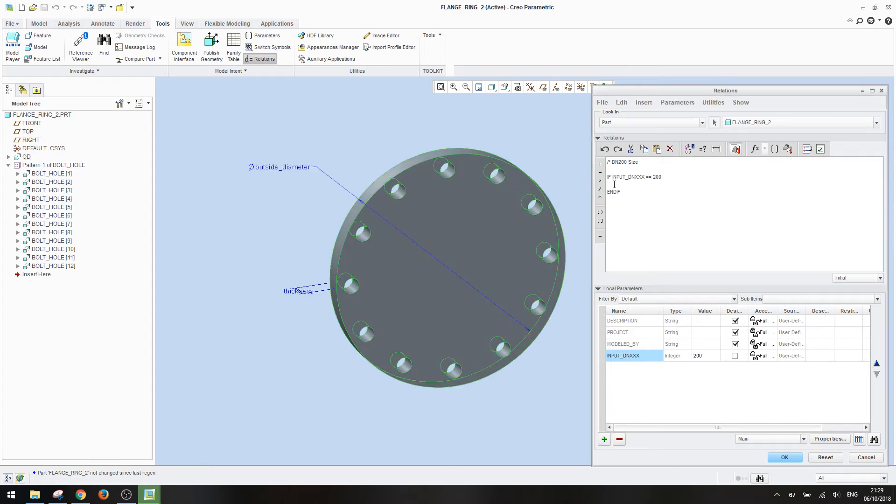
click(281, 169)
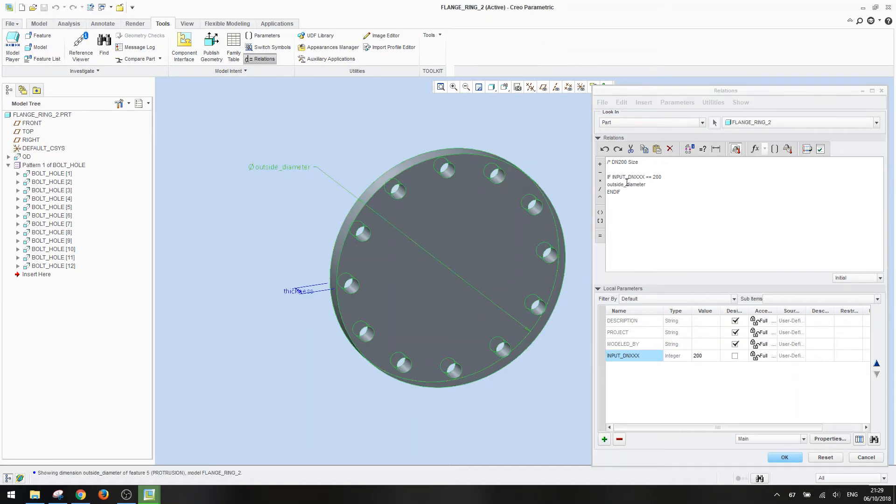
click(665, 186)
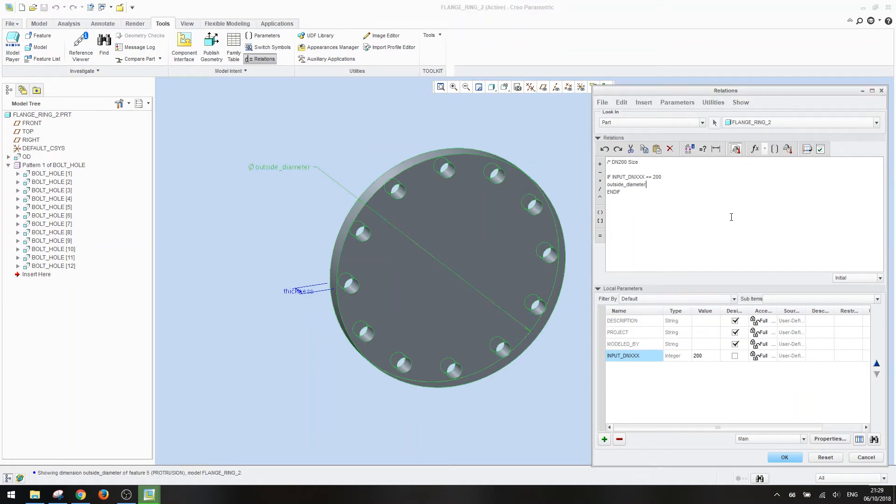
text(= 405)
click(81, 495)
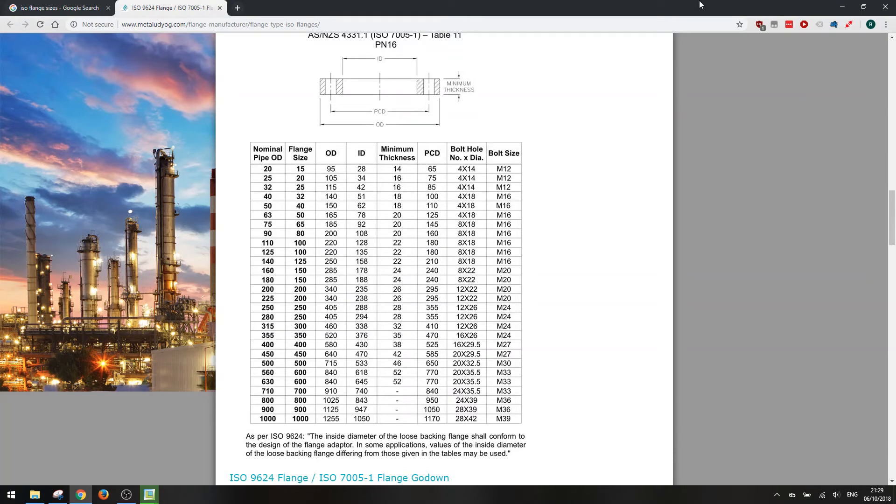
click(843, 7)
key(BackSpace)
key(BackSpace)
text(3)
key(BackSpace)
key(BackSpace)
text(34)
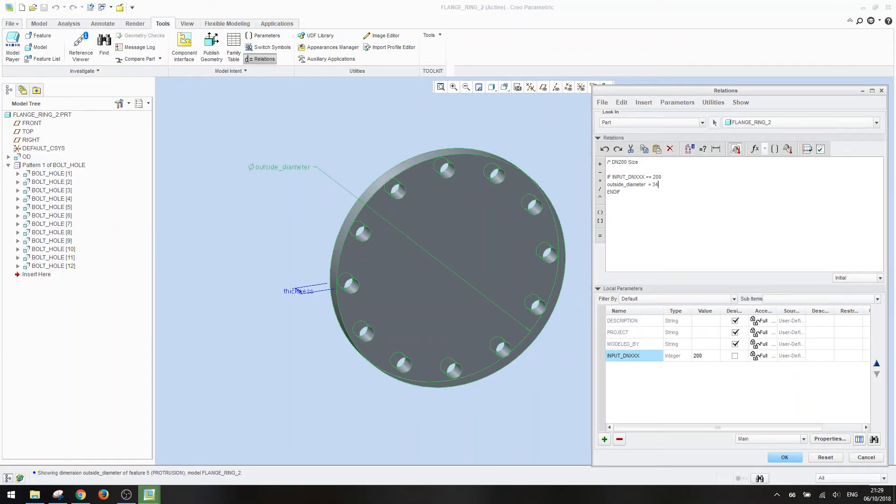
Step: Add the relation thickness = 26 below the outside diameter, taking the DN200 minimum thickness from the browser's flange table
key(Return)
text(TH)
key(BackSpace)
key(BackSpace)
click(304, 296)
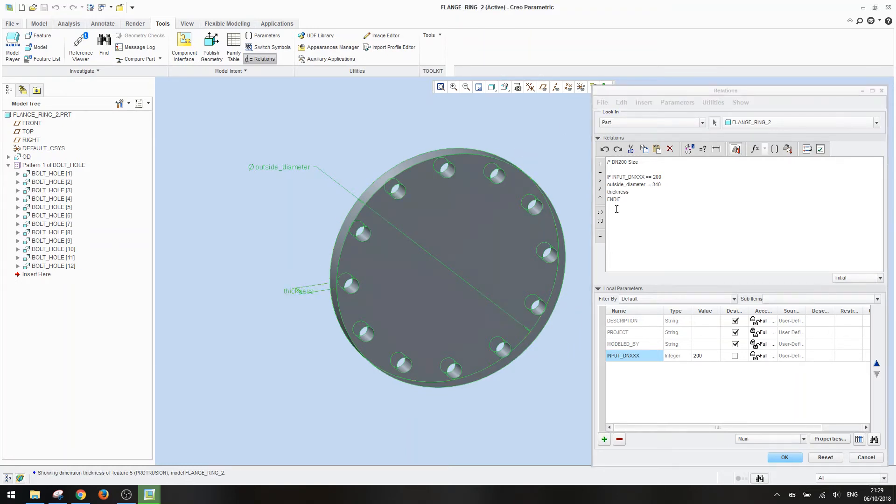
click(687, 193)
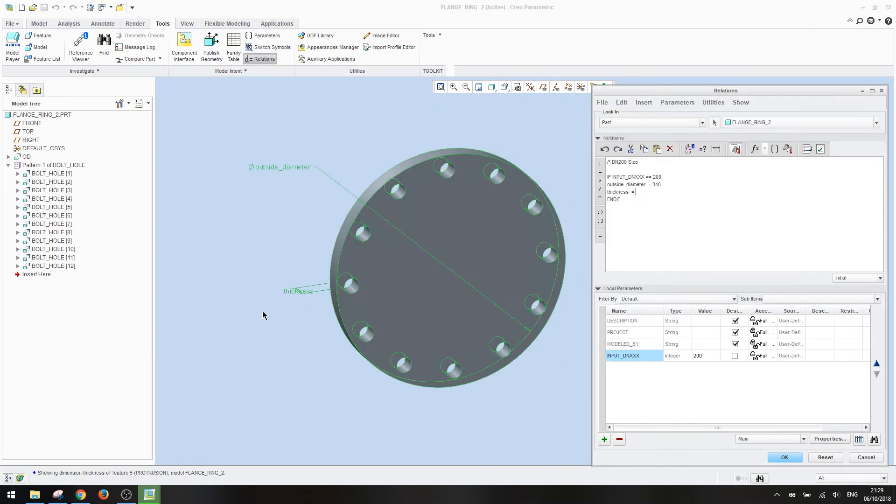
click(81, 494)
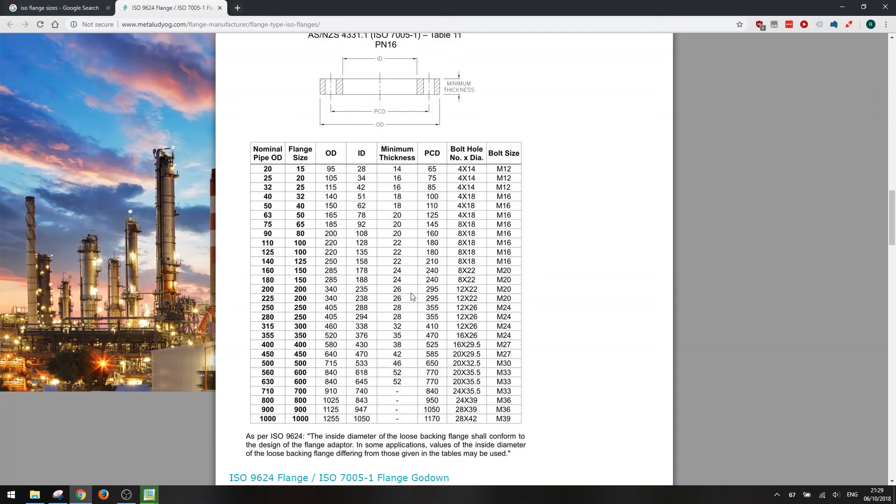
key(alt+Tab)
text(22)
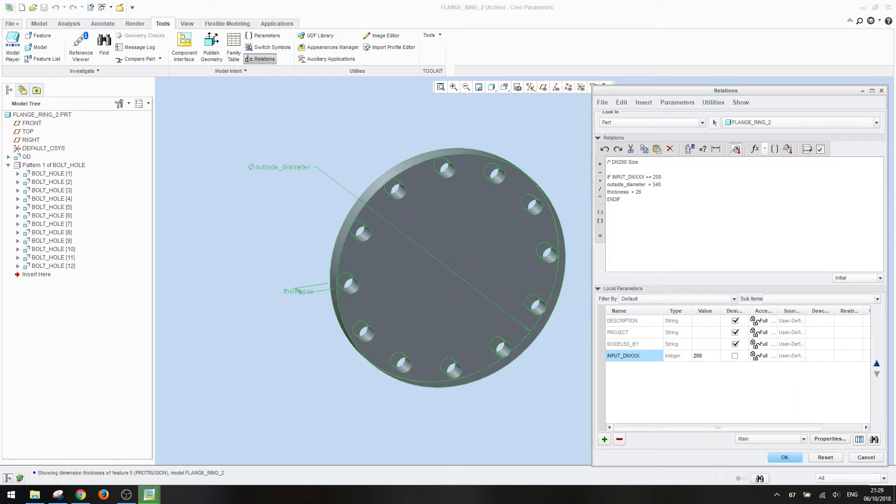
Step: Show the bolt hole pattern's dimensions and add the relation no_of_holes = 12, checking the count in the browser's flange table
key(Return)
click(70, 166)
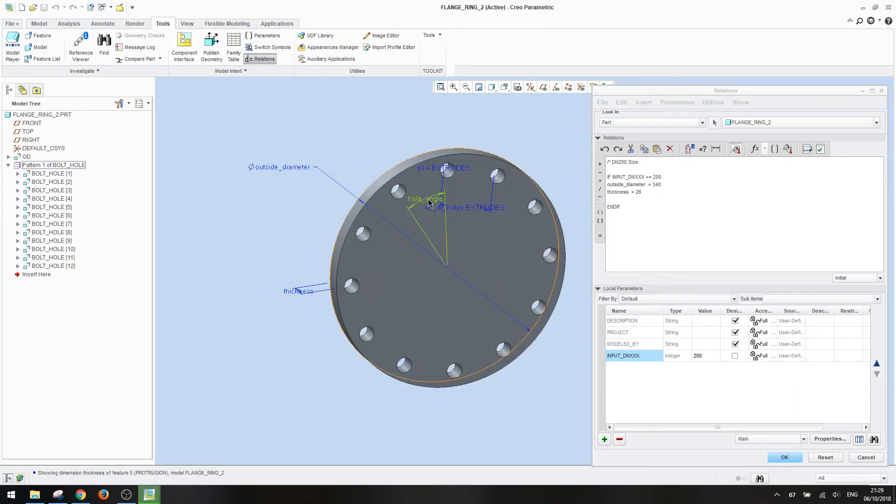
click(459, 210)
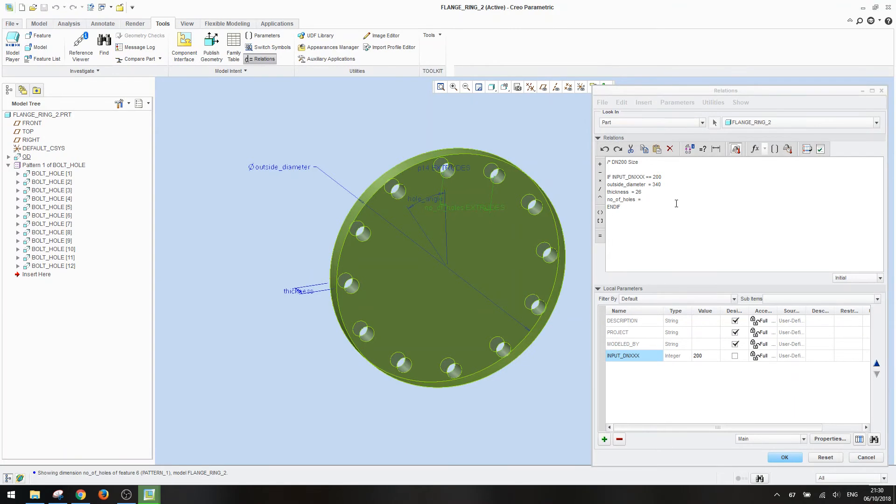
click(81, 495)
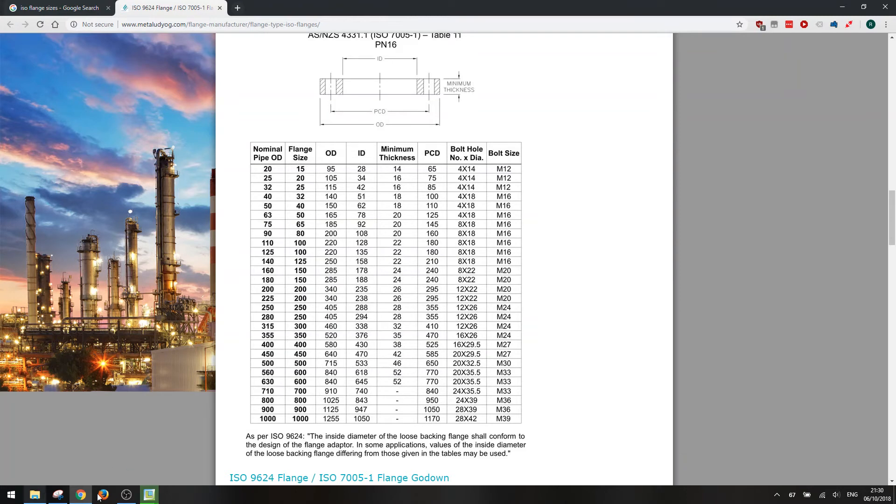
click(149, 495)
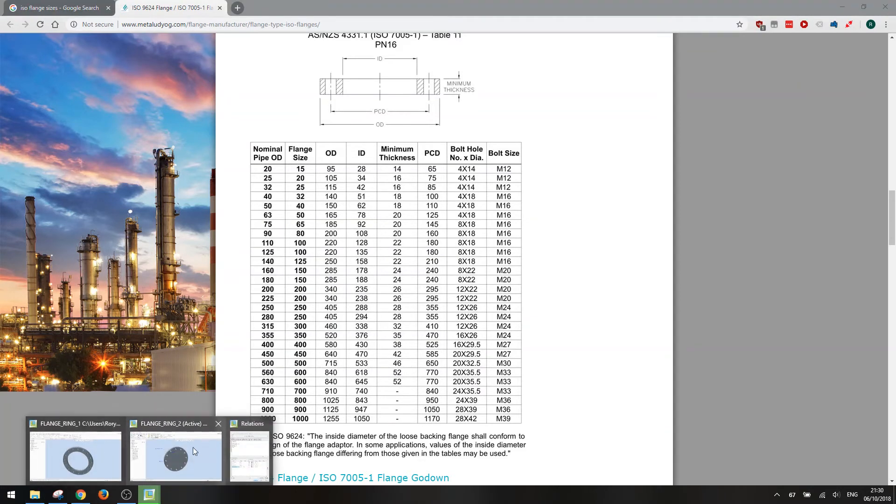
click(250, 453)
text(112)
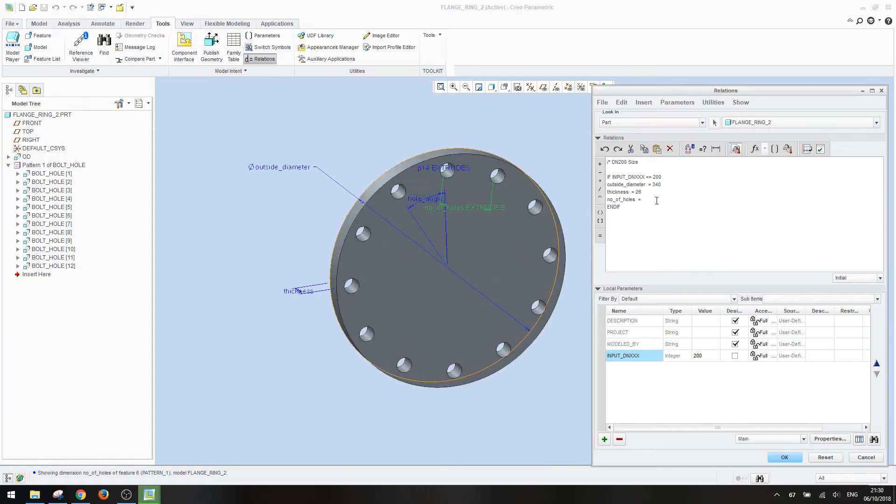
key(BackSpace)
Step: Show the first bolt hole's dimensions and add the relation hole_size = 22 on a new line
key(Return)
click(60, 174)
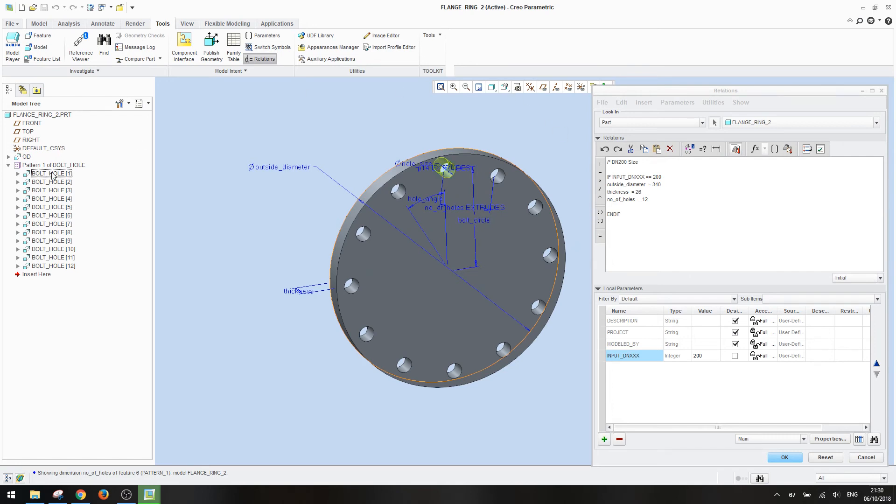
click(657, 198)
key(Return)
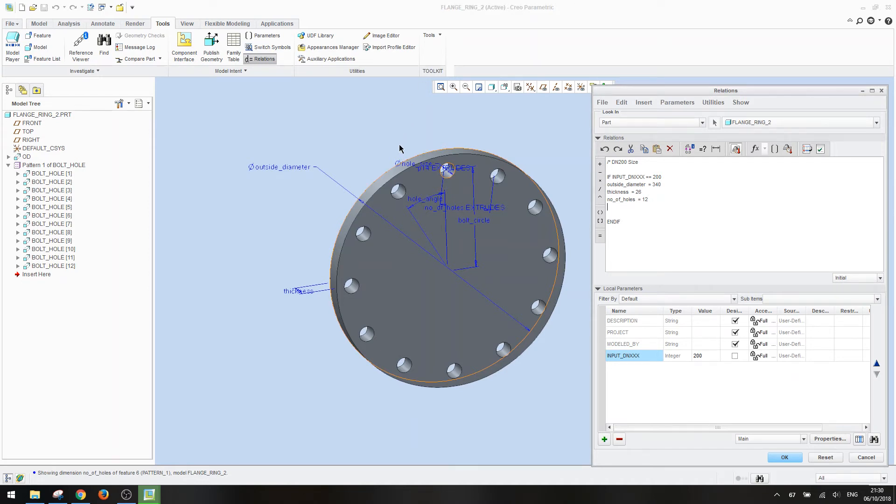
click(408, 168)
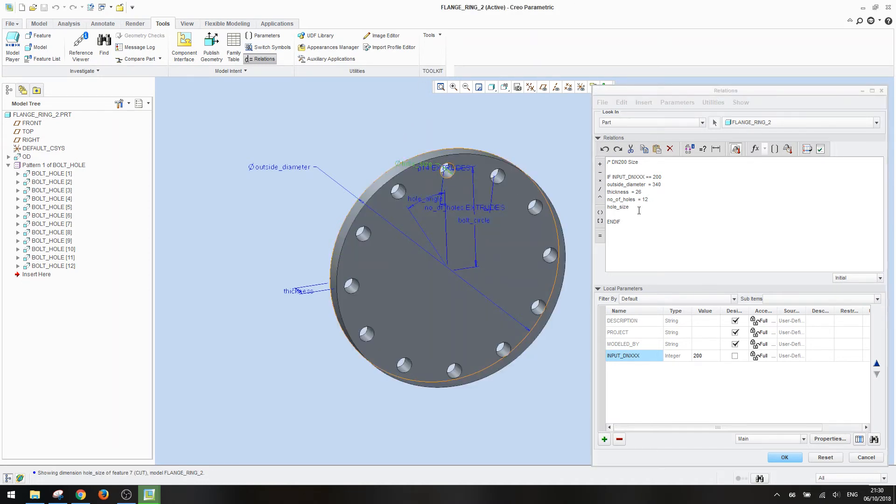
text(= 22)
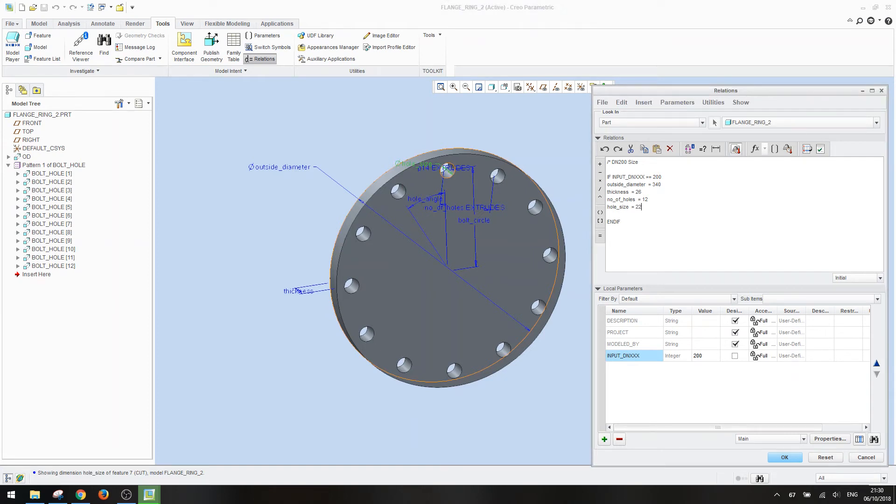
Step: Add the relation hole_angle = 360/12 below the hole size, picking the pattern's angular dimension from the model
key(Return)
click(418, 202)
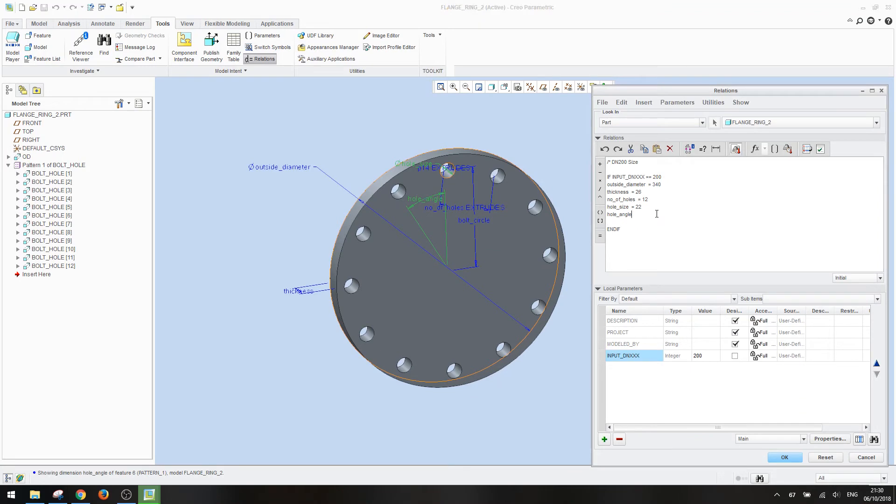
text(= 360/12)
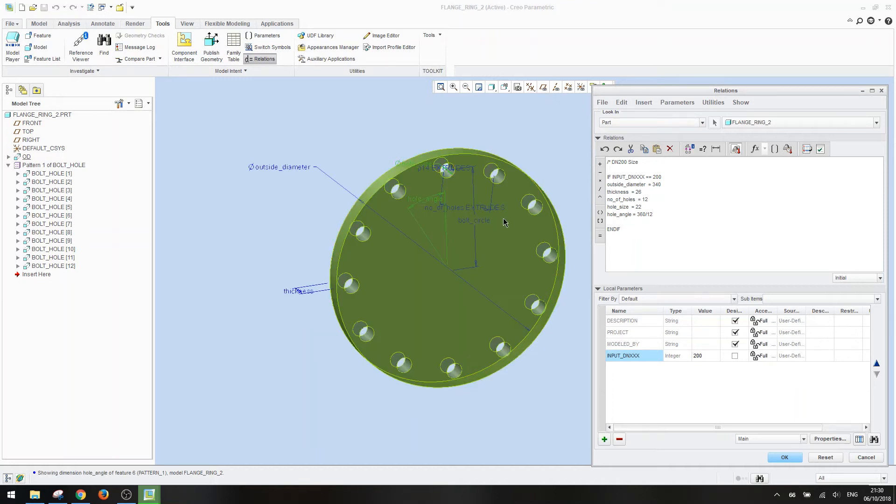
Step: Add the relation bolt_circle = 295/2 below the hole angle, picking the dimension from the model and taking the DN200 PCD from the browser's flange table
click(474, 219)
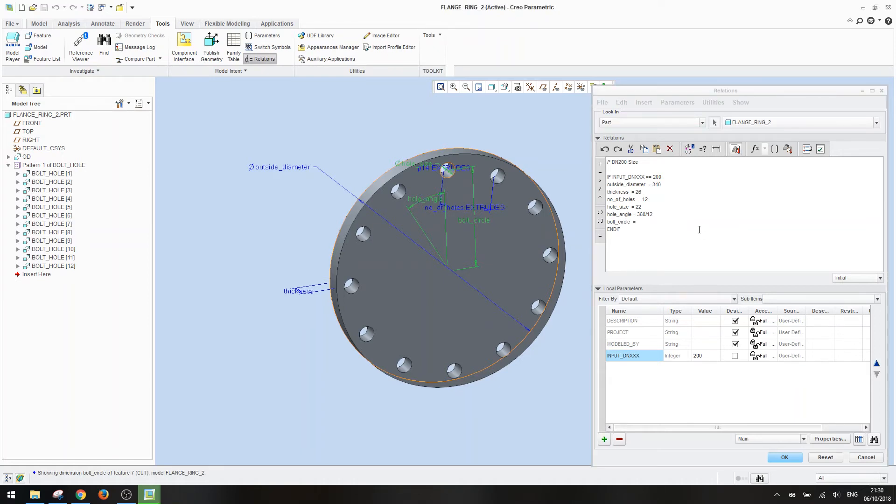
click(81, 494)
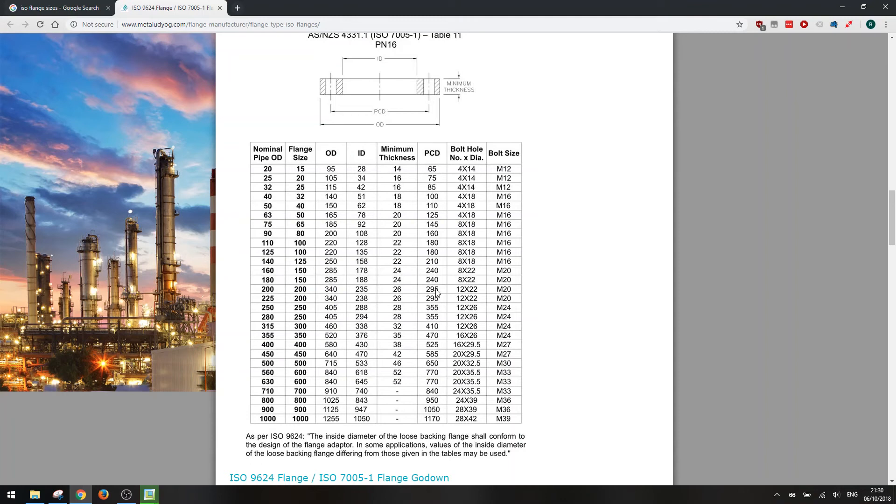
click(154, 496)
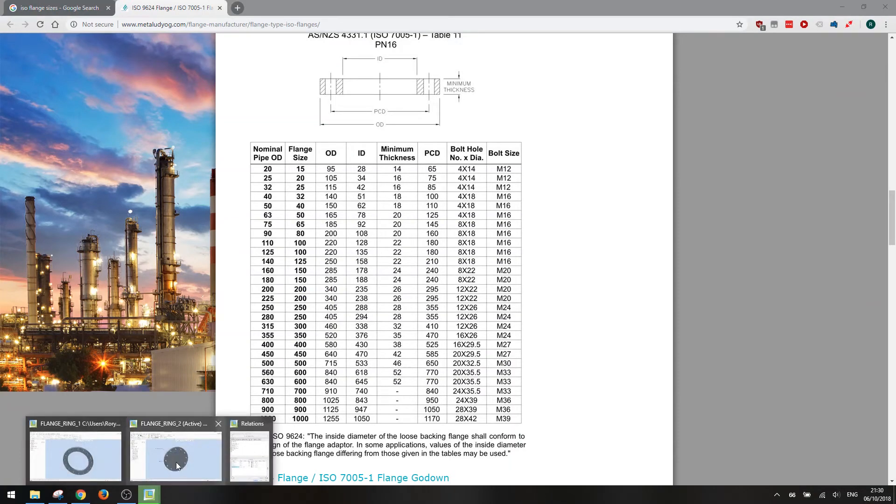
click(260, 457)
text(2695)
key(BackSpace)
key(BackSpace)
key(BackSpace)
text(95)
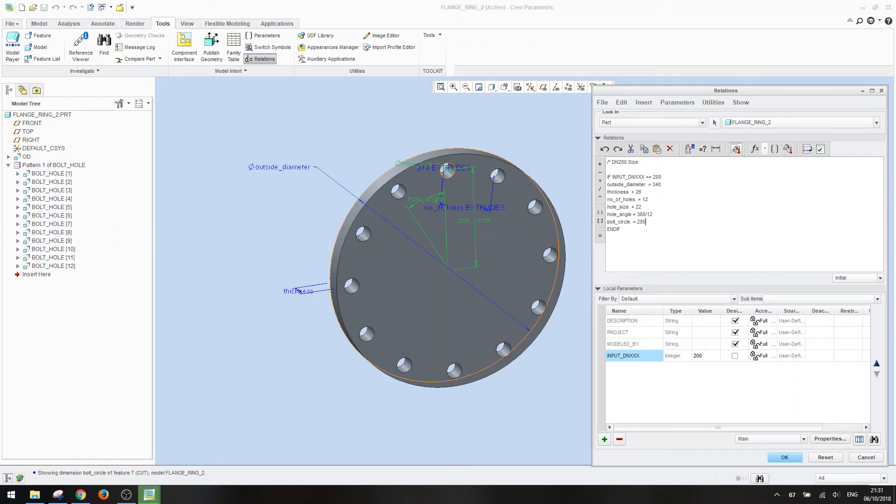
text(/2)
Step: Verify the DN200 relations, checking the comment line, and apply them to the part
drag(729, 93, 704, 79)
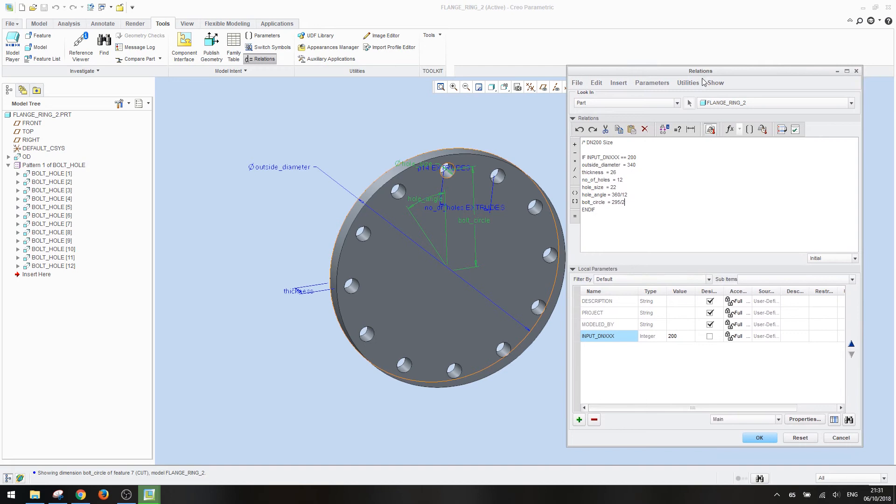
click(796, 130)
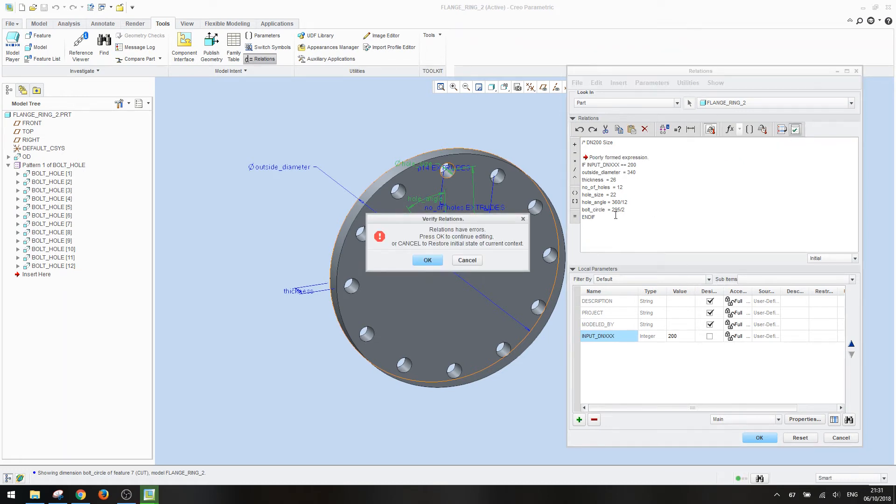
click(428, 260)
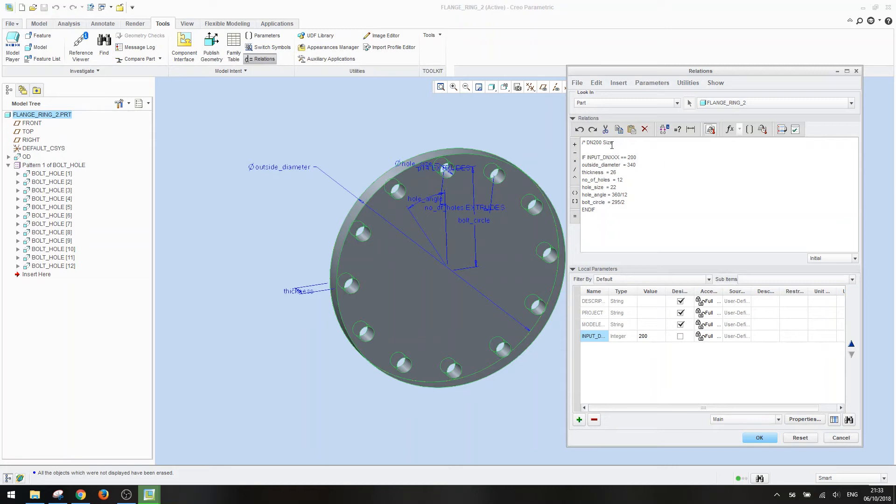
drag(613, 144, 583, 141)
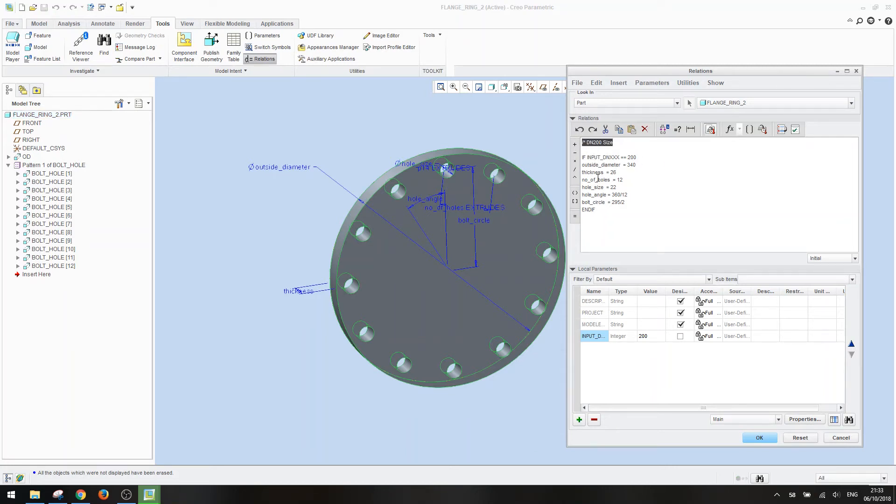
click(633, 148)
click(795, 129)
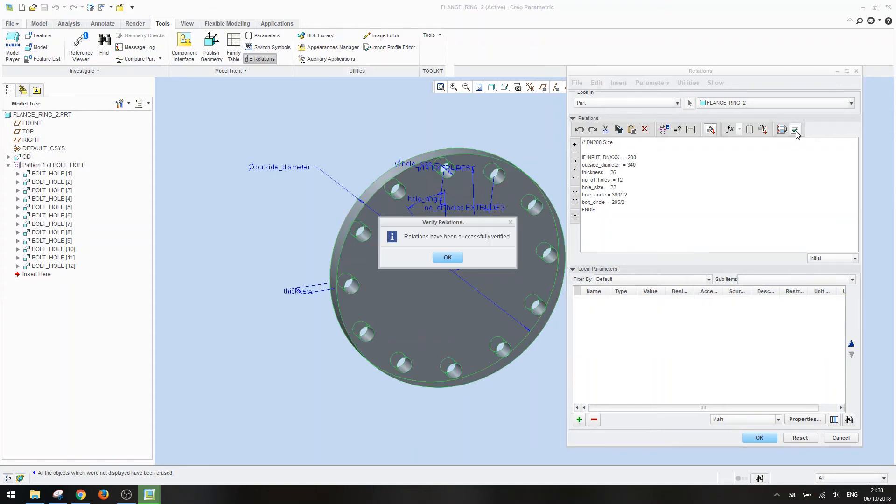
click(446, 258)
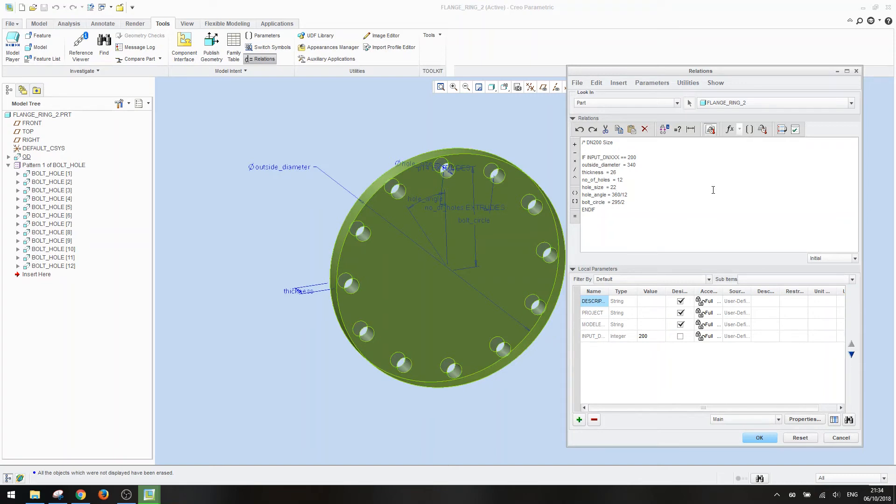
click(621, 210)
click(759, 438)
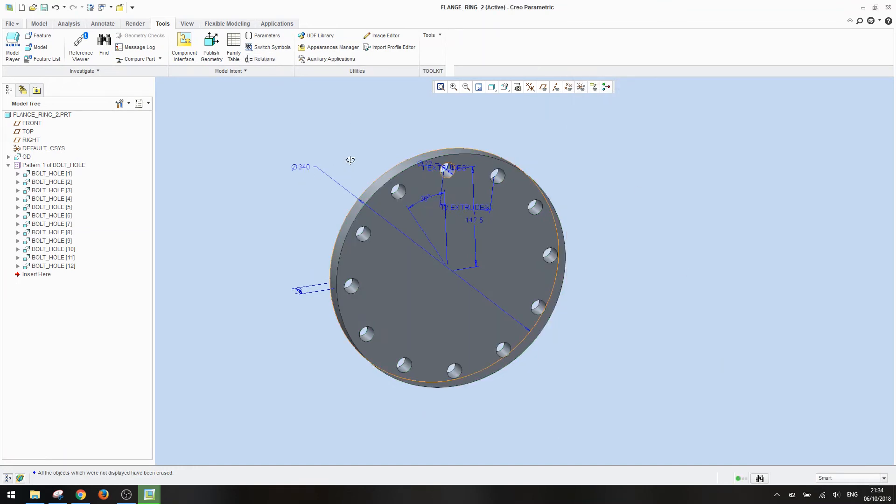
Step: Show the OD feature's dimensions and try to edit the outside diameter to check that its relation drives it
right_click(27, 157)
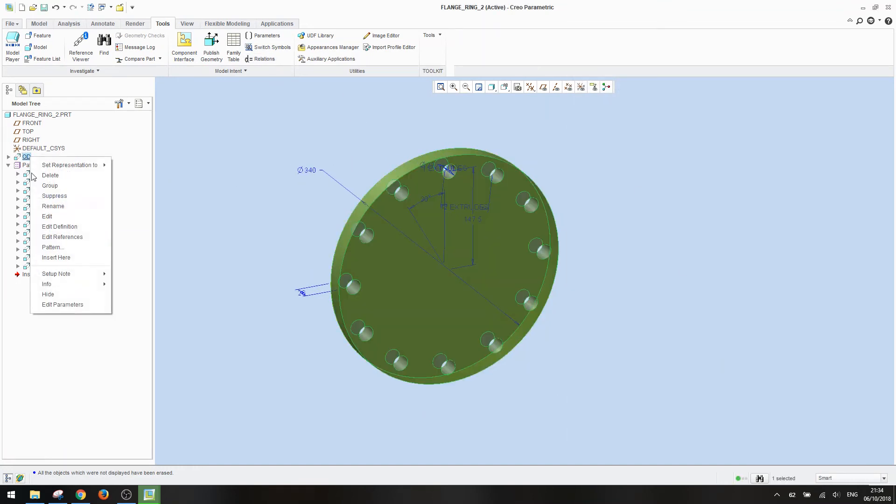
click(73, 216)
double_click(308, 170)
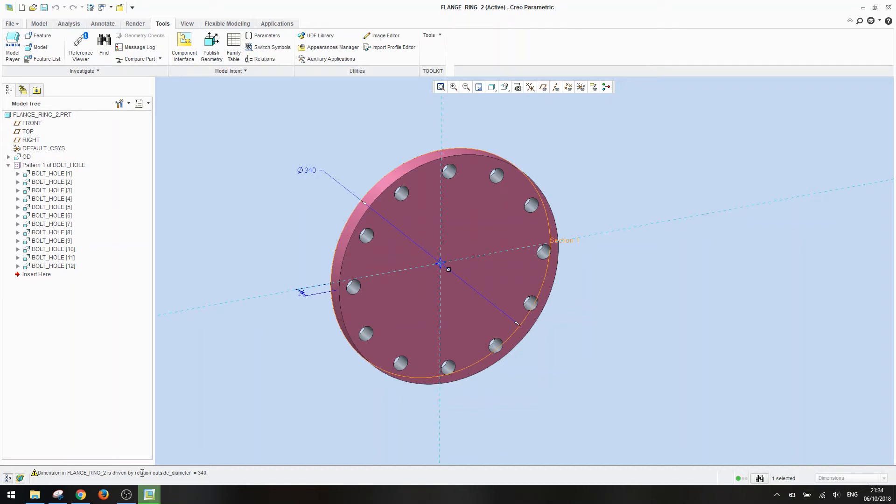
click(282, 198)
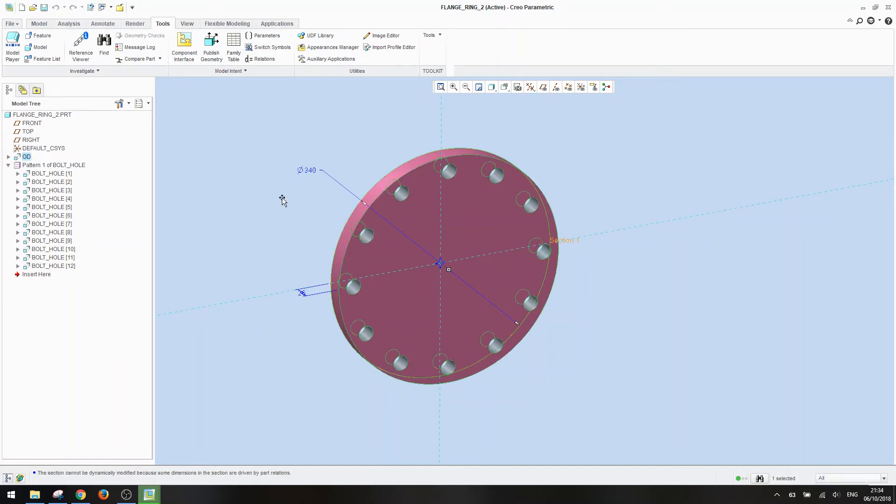
click(442, 119)
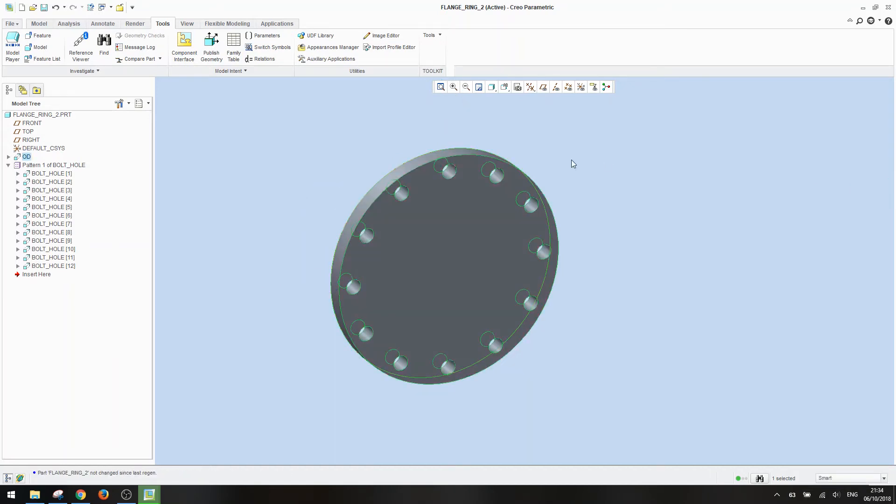
click(614, 162)
shift+middle_drag(611, 167, 594, 156)
Step: Reopen the relations, duplicate the whole DN200 block below itself, and collapse the local parameters to enlarge the relations text area
click(263, 60)
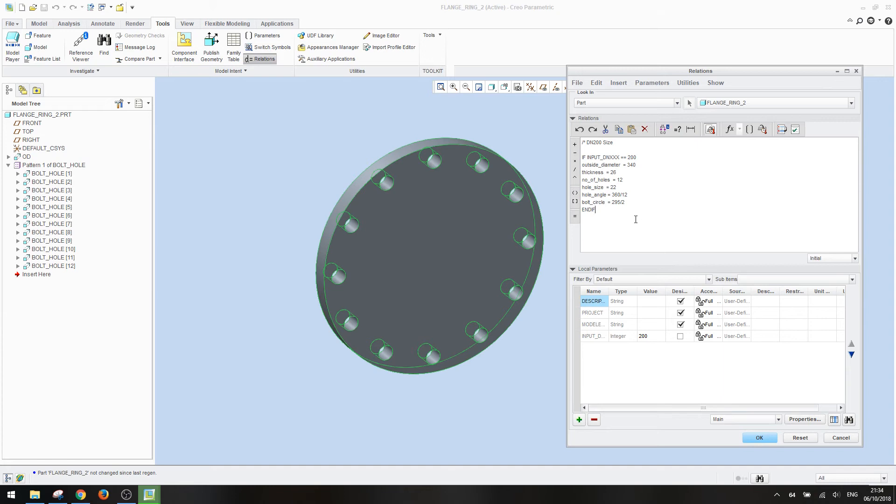
drag(629, 232, 568, 140)
key(ctrl+c)
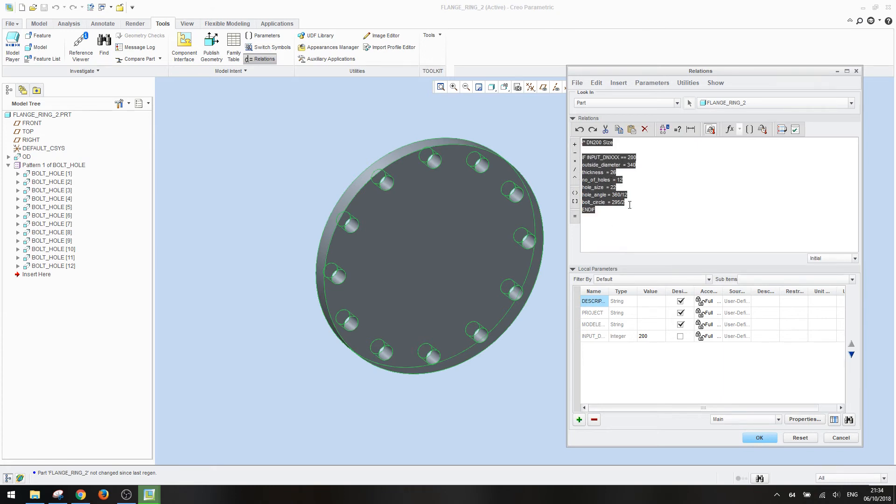
click(624, 214)
key(ctrl+v)
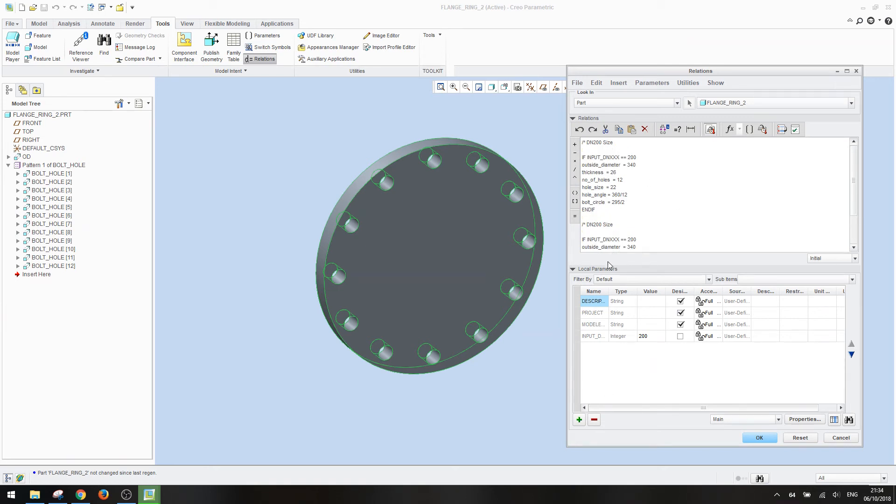
click(584, 269)
drag(628, 290, 629, 401)
Step: Change the copied block to the DN250 size with INPUT_DNXXX == 250 and outside_diameter = 405
click(642, 238)
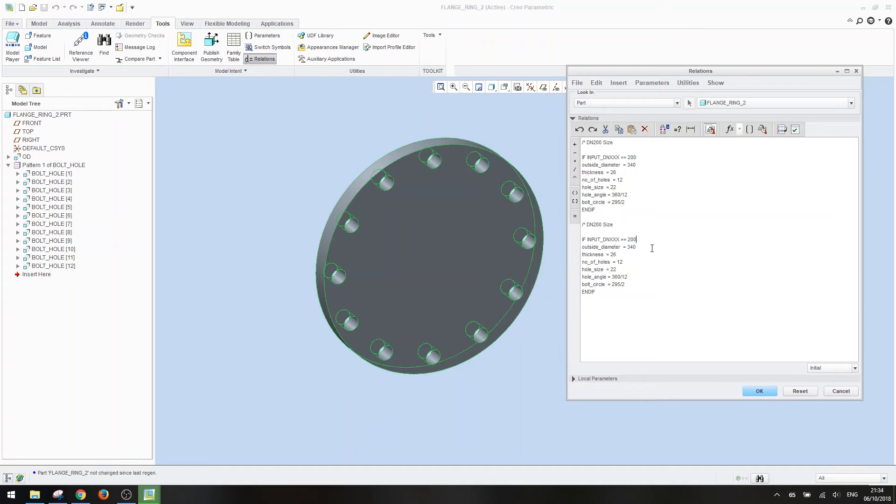
key(BackSpace)
text(5)
key(BackSpace)
key(BackSpace)
text(50)
key(BackSpace)
key(BackSpace)
key(BackSpace)
text(405)
Step: Try to change the DN250 block's thickness to 28 using the browser's flange table, and verify the relations
click(667, 254)
click(541, 283)
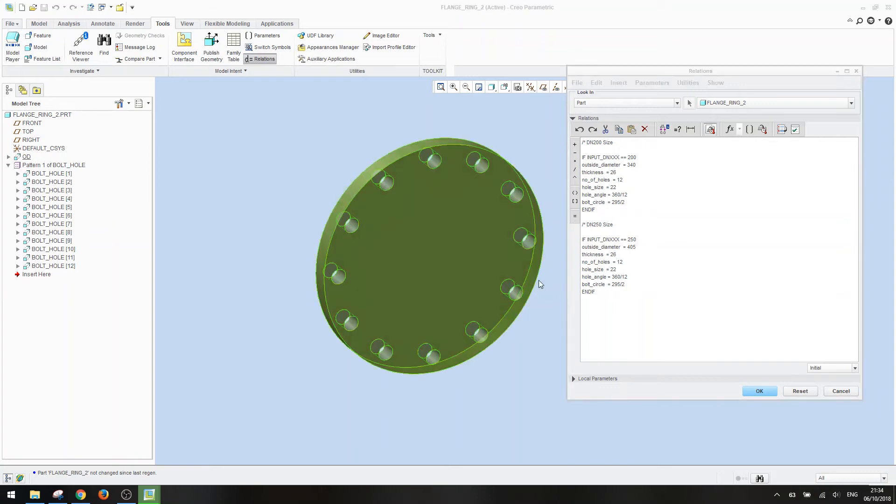
click(138, 460)
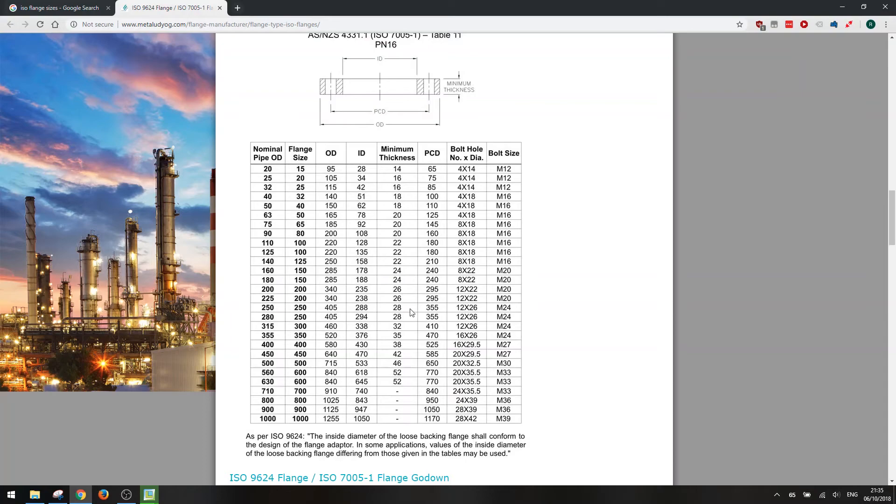
key(alt+Tab)
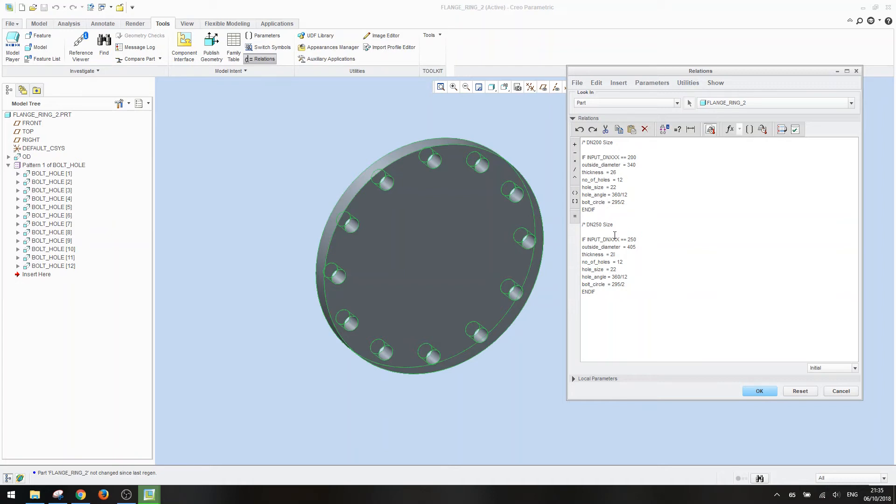
key(Delete)
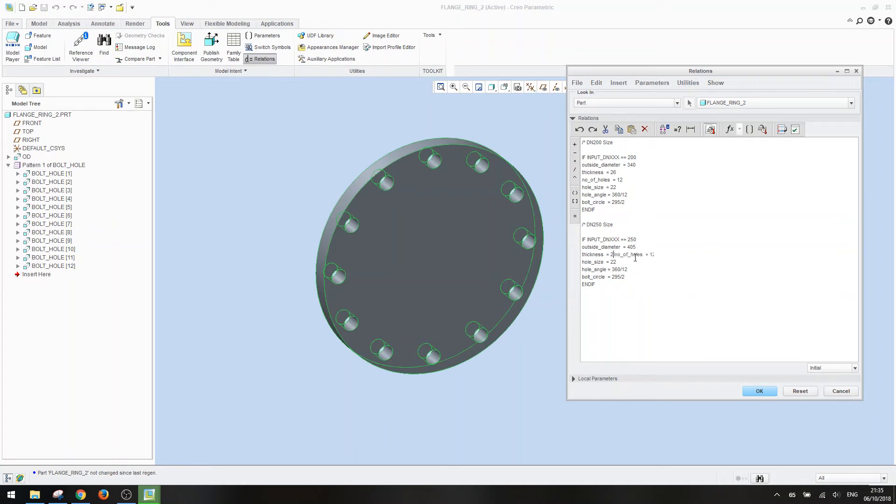
key(Return)
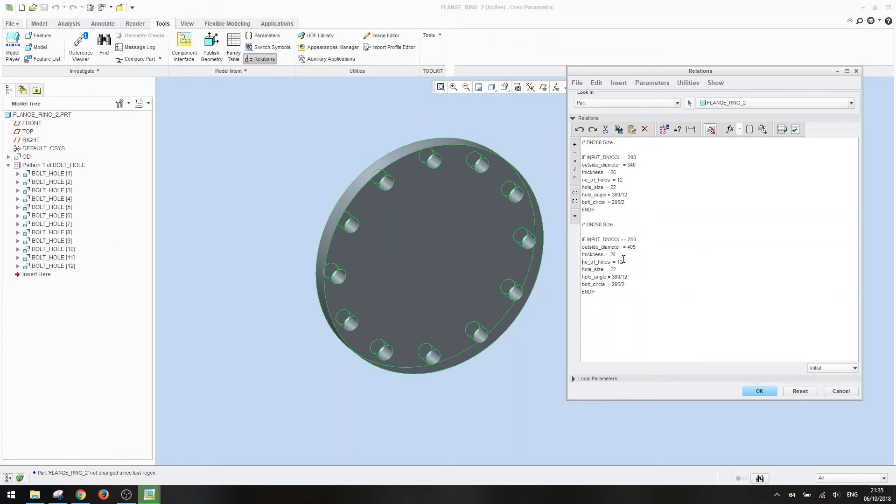
text(8)
click(632, 261)
click(795, 129)
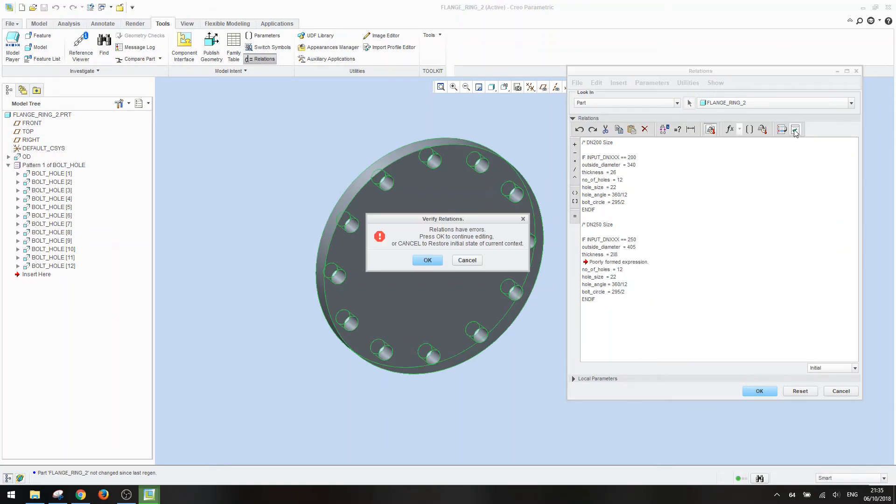
click(432, 260)
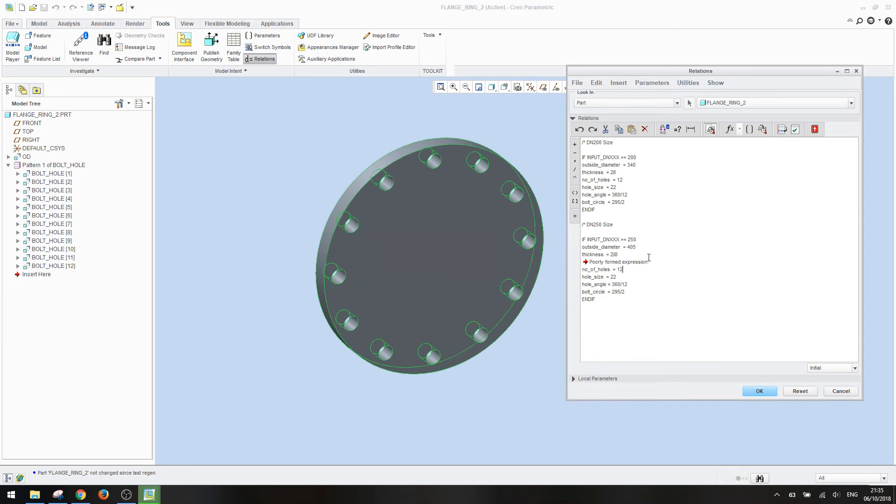
Step: Replace the faulty thickness line in the DN250 block with thickness = 28
drag(648, 261, 572, 253)
text(thickn)
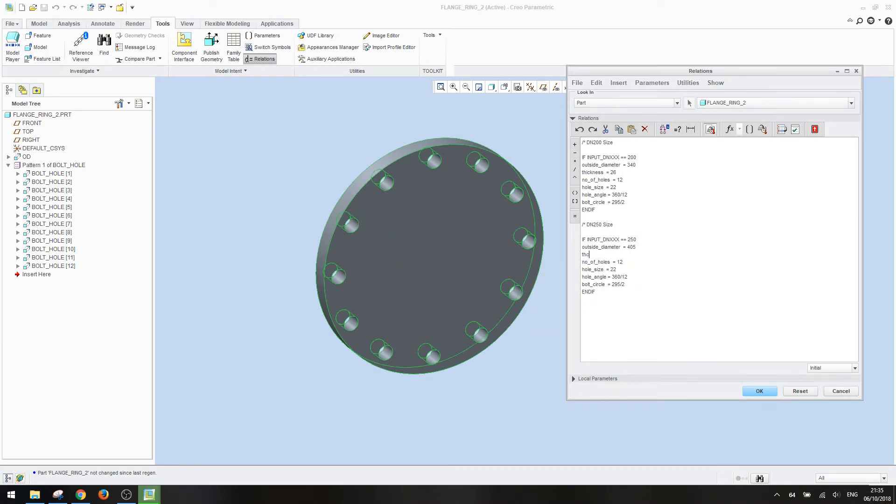
text(ess = 28)
Step: Set hole_size = 26 and bolt_circle = 355/2 in the DN250 block, taking both values from the browser's flange table
key(alt+Tab)
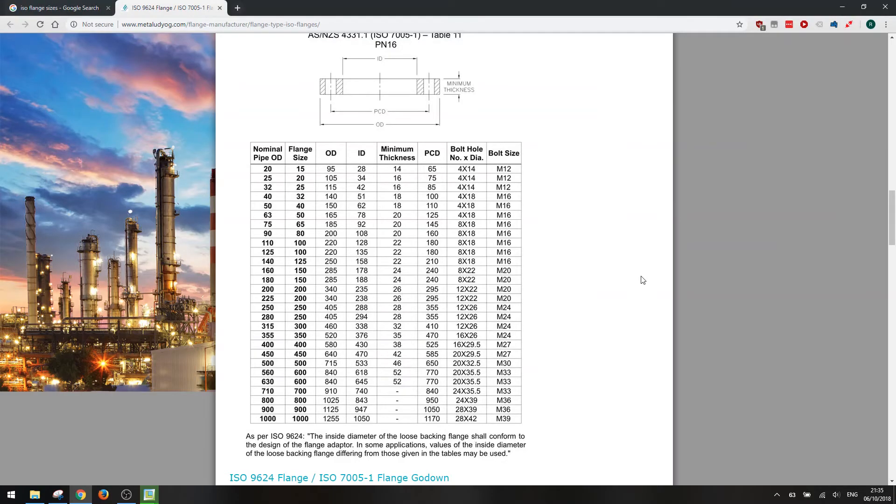
key(alt+Tab)
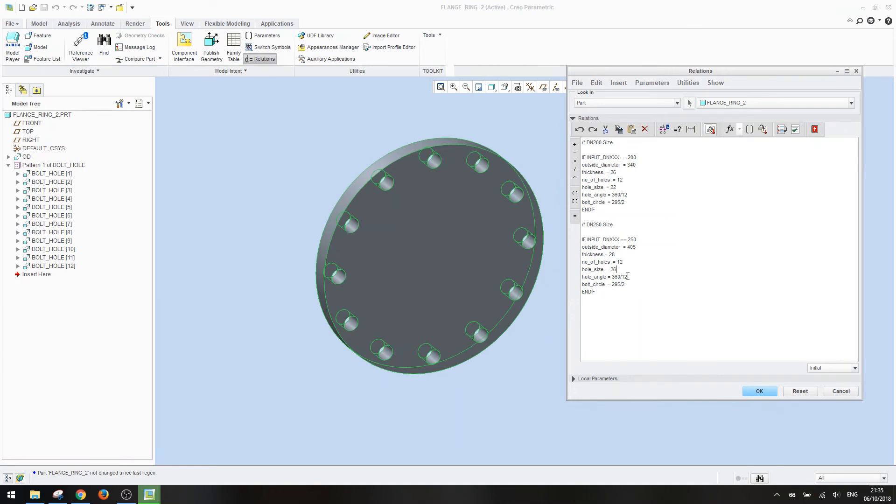
key(alt+Tab)
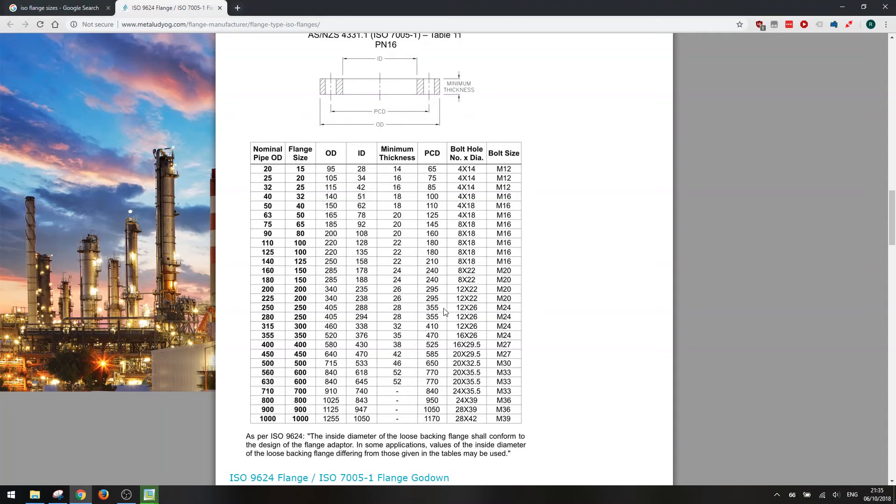
key(alt+Tab)
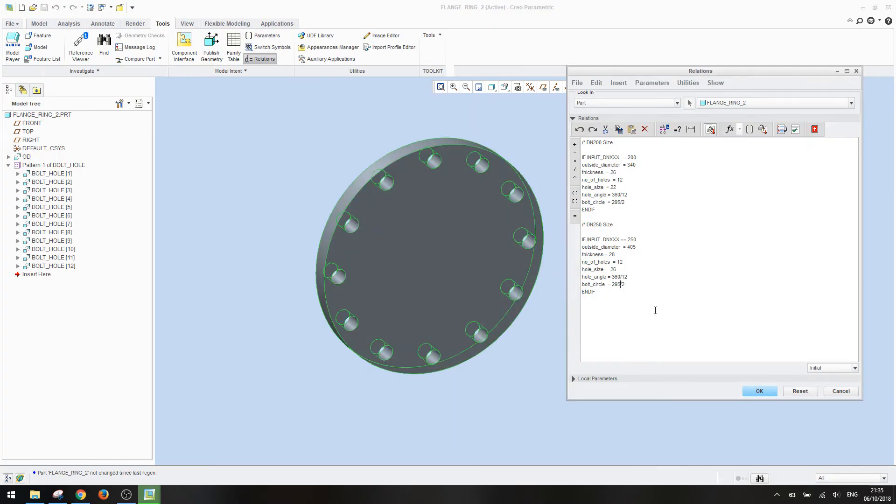
key(BackSpace)
key(BackSpace)
text(35)
Step: Verify and apply the DN200 and DN250 relations, and collapse the bolt hole pattern in the model tree
click(795, 130)
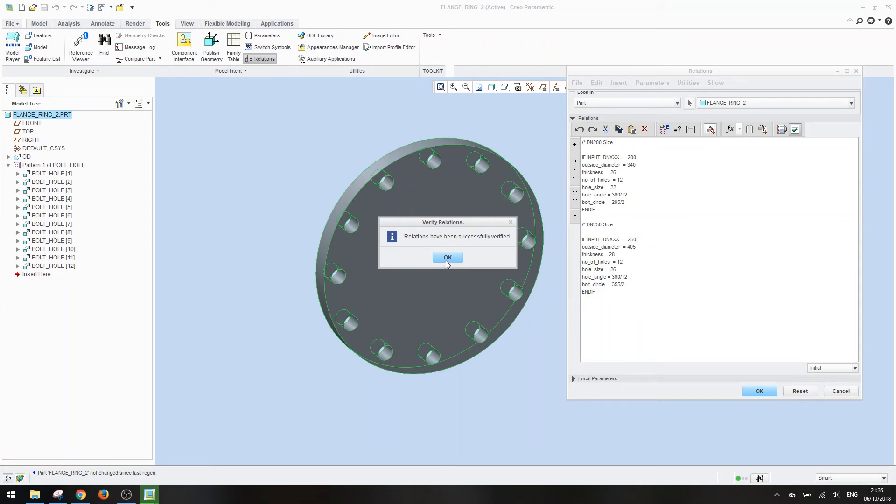
click(450, 257)
click(796, 130)
click(446, 258)
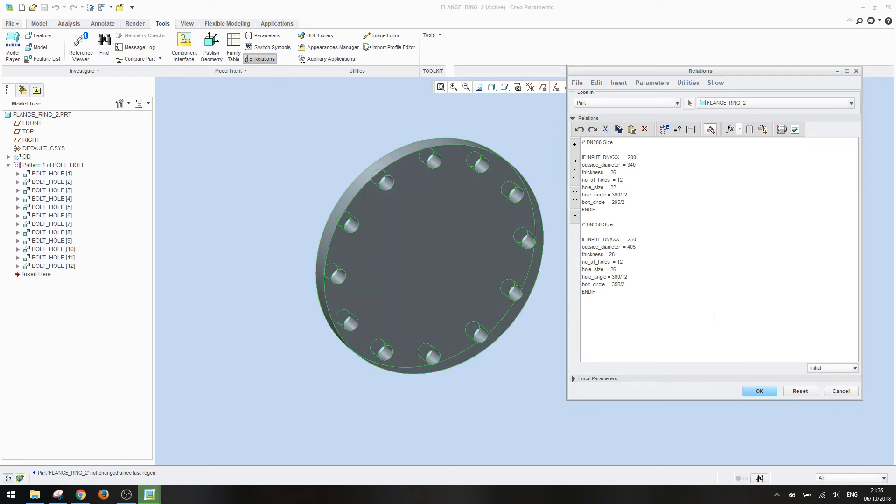
click(762, 392)
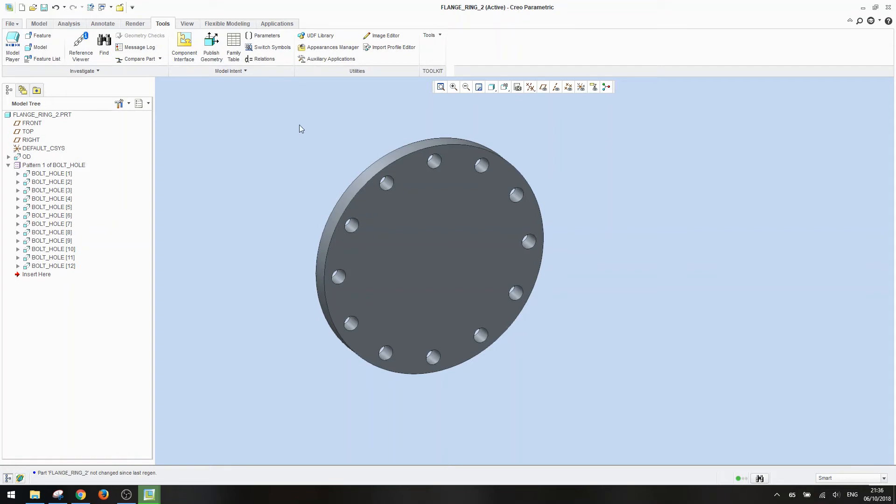
click(9, 165)
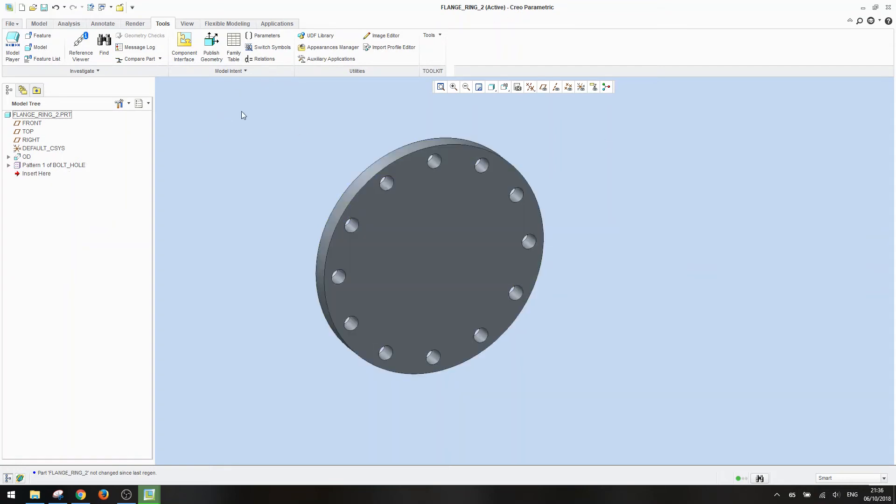
Step: Widen the parameter name column and set the part's INPUT_DNXXX parameter to 250
click(269, 41)
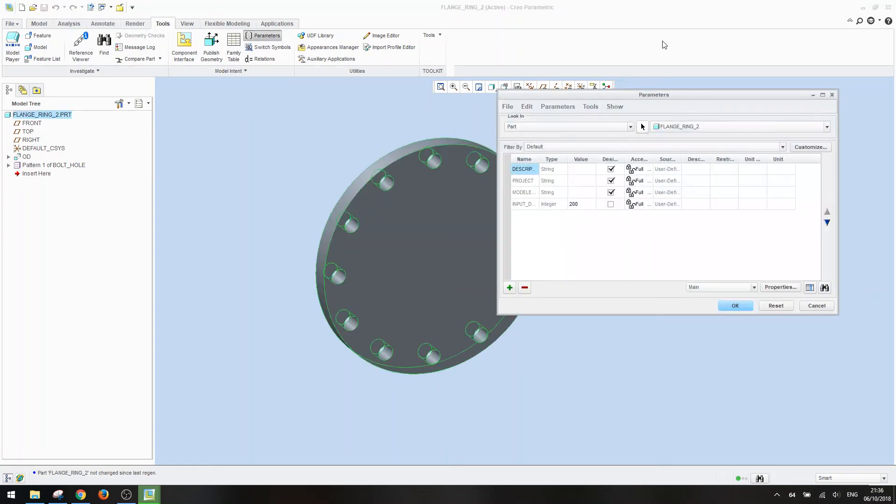
drag(539, 159, 566, 159)
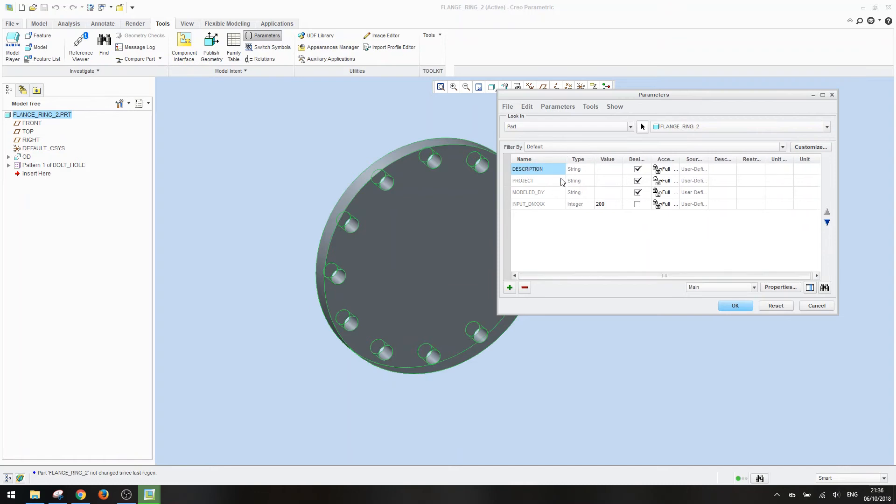
click(543, 204)
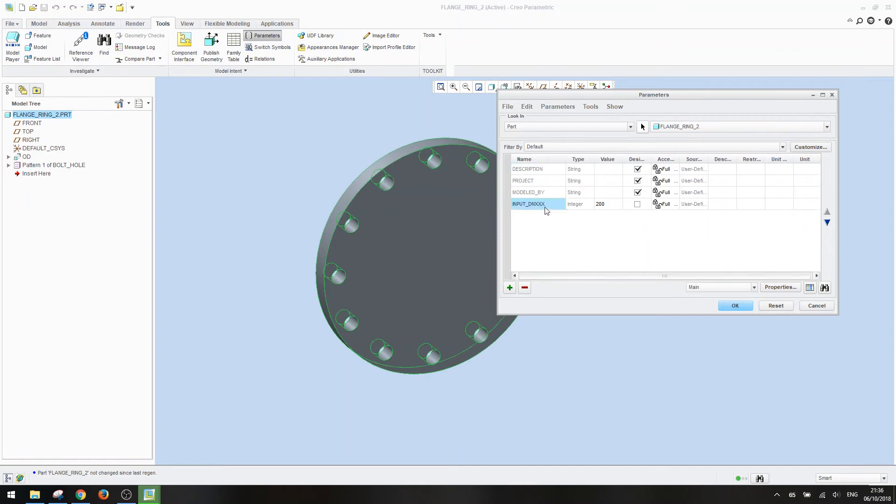
click(604, 205)
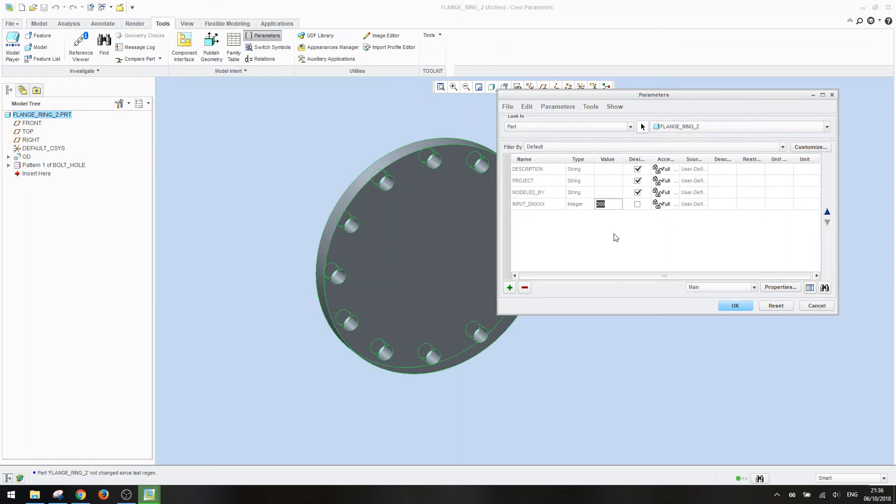
text(25)
click(736, 306)
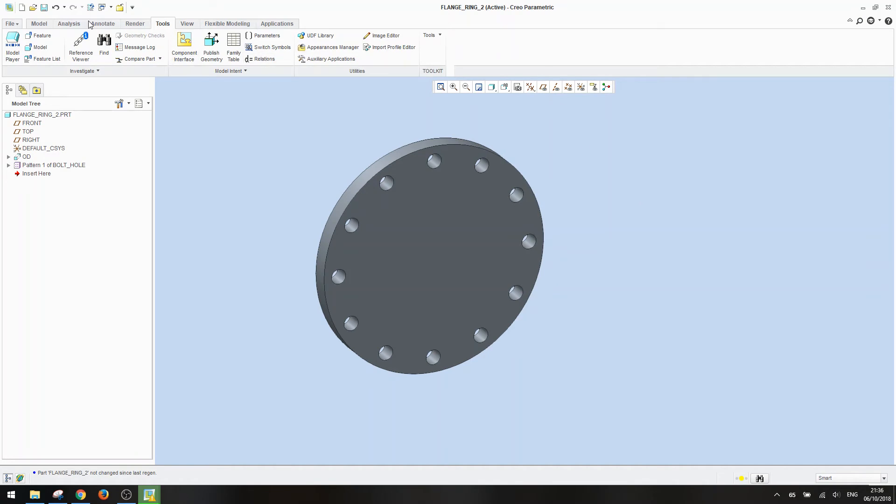
Step: Measure the outer circular edge of the flange's front face before regenerating the part
click(68, 23)
click(258, 42)
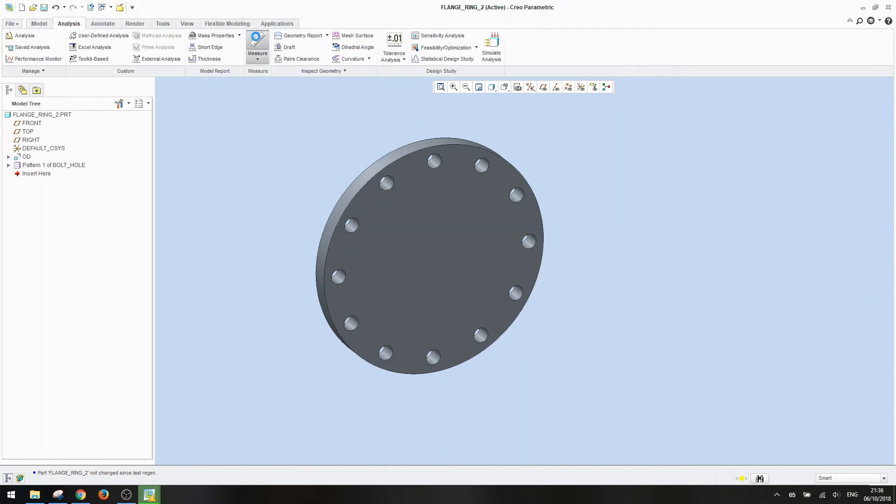
click(414, 155)
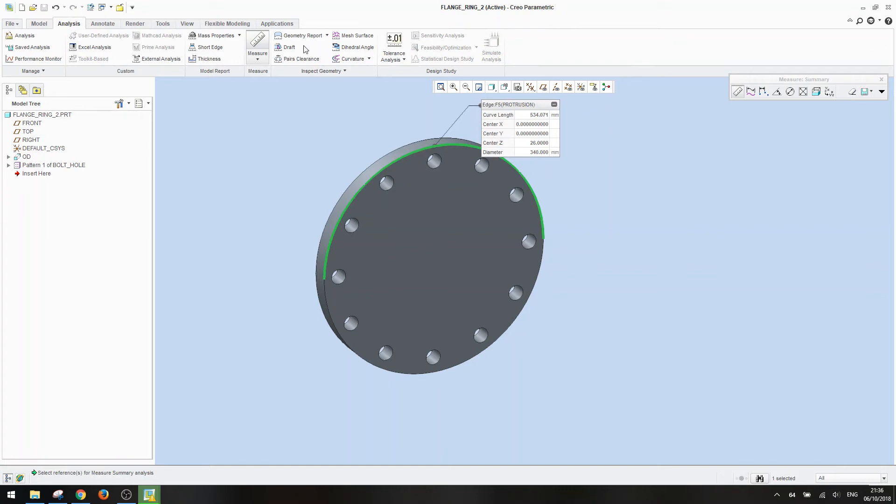
click(261, 50)
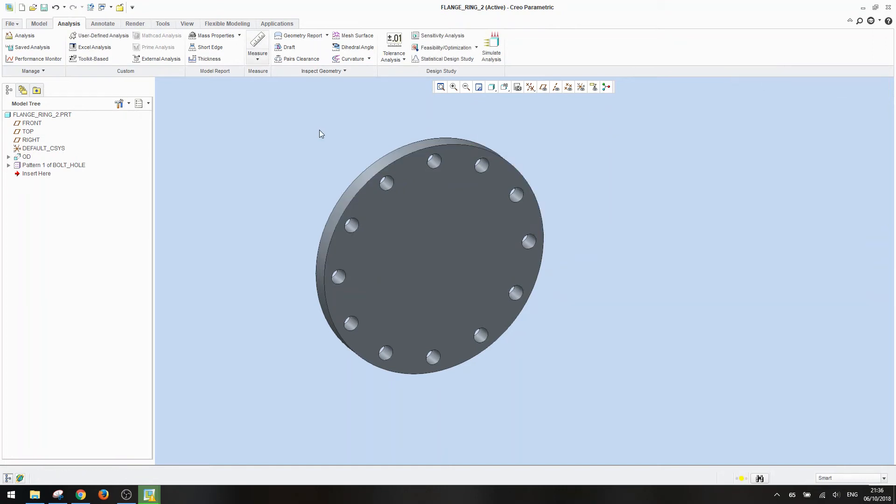
Step: Regenerate the part with the new INPUT_DNXXX value and measure its outer circular edge again
key(ctrl+g)
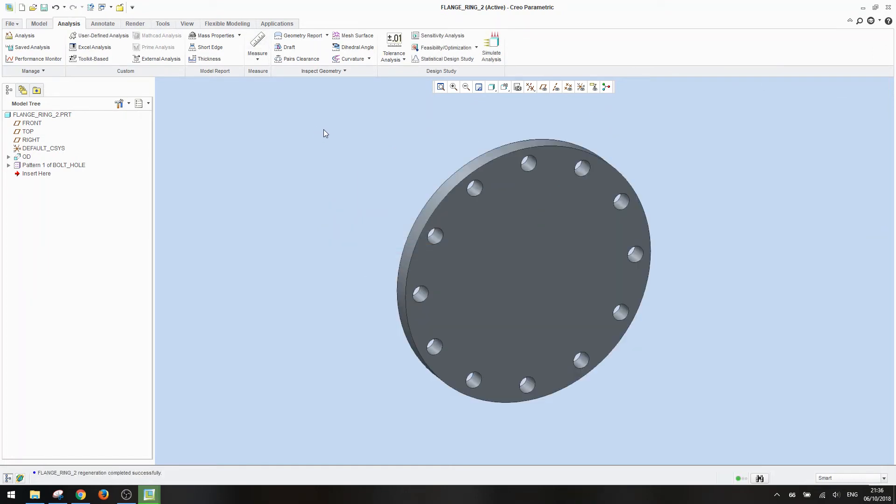
click(258, 44)
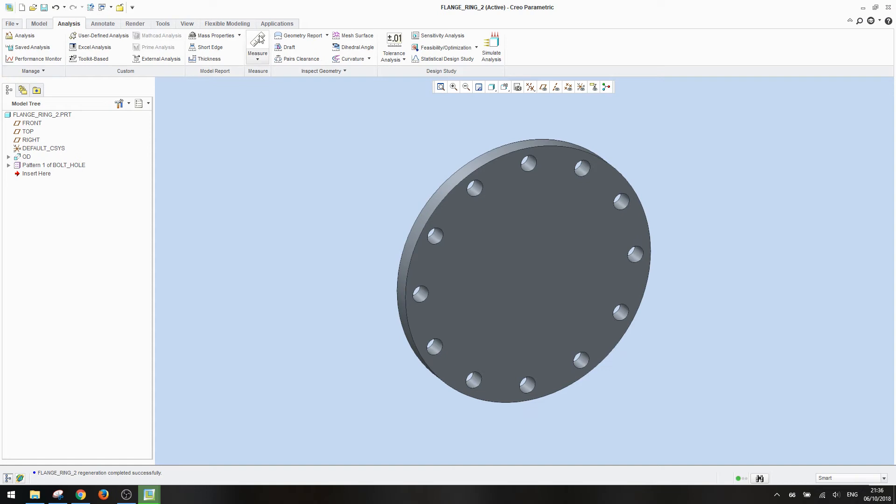
click(509, 153)
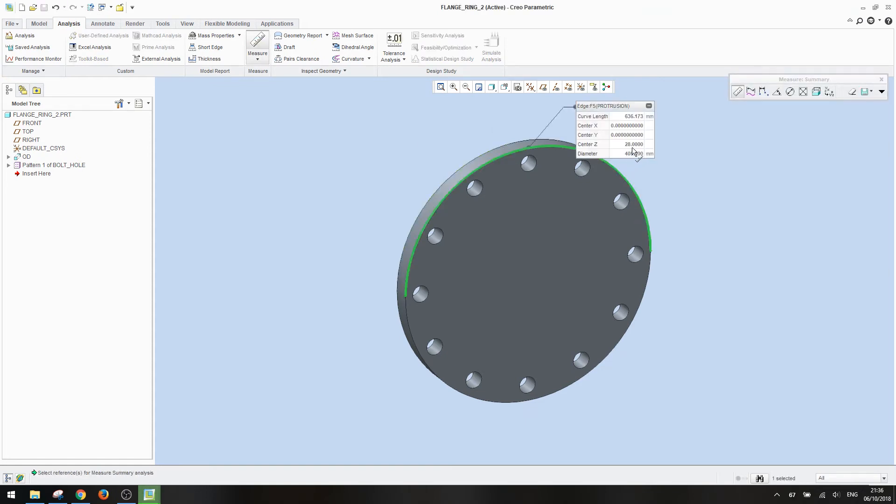
click(260, 43)
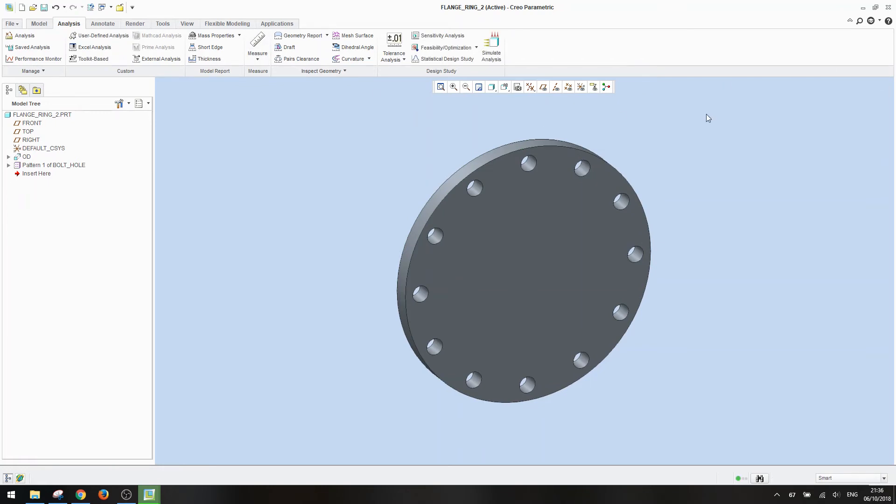
shift+middle_drag(710, 143, 640, 149)
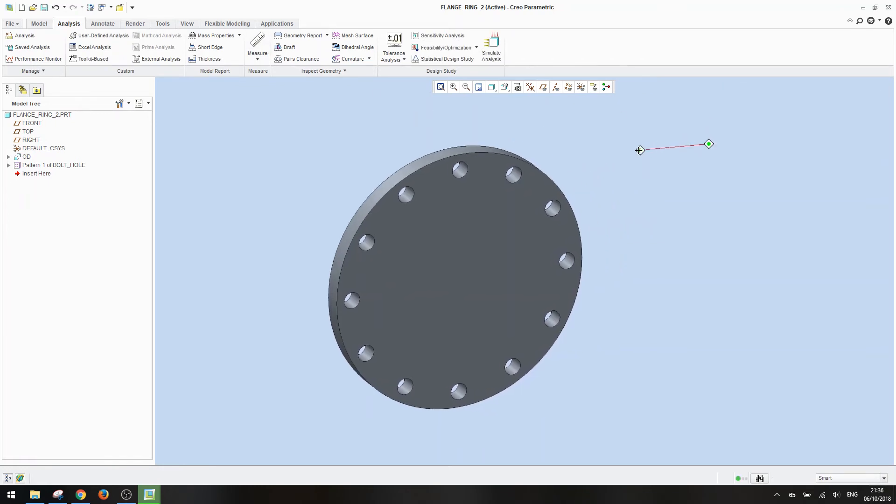
Step: Show the part's Program design listing and examine its INPUT section and the DN200 and DN250 relations
click(147, 25)
click(163, 25)
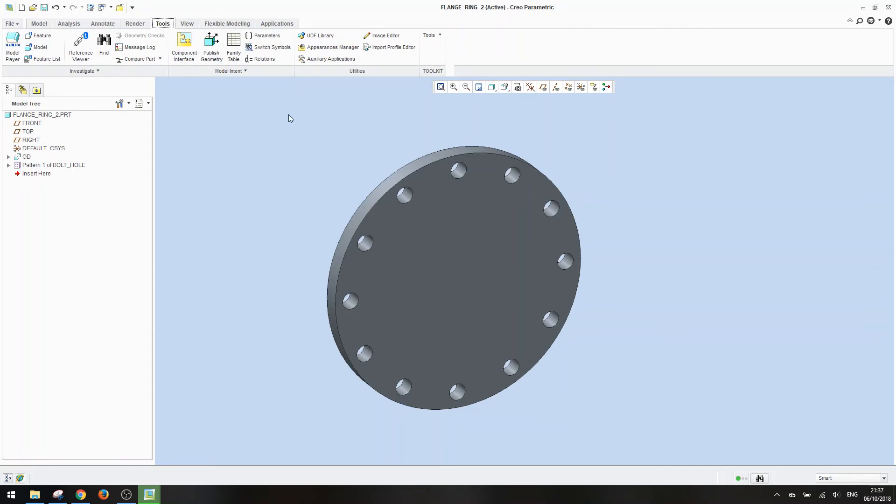
click(239, 72)
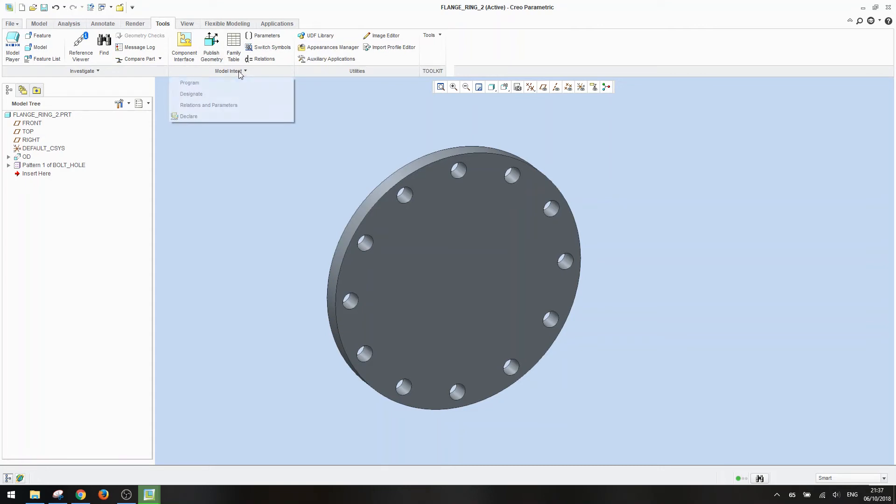
click(215, 84)
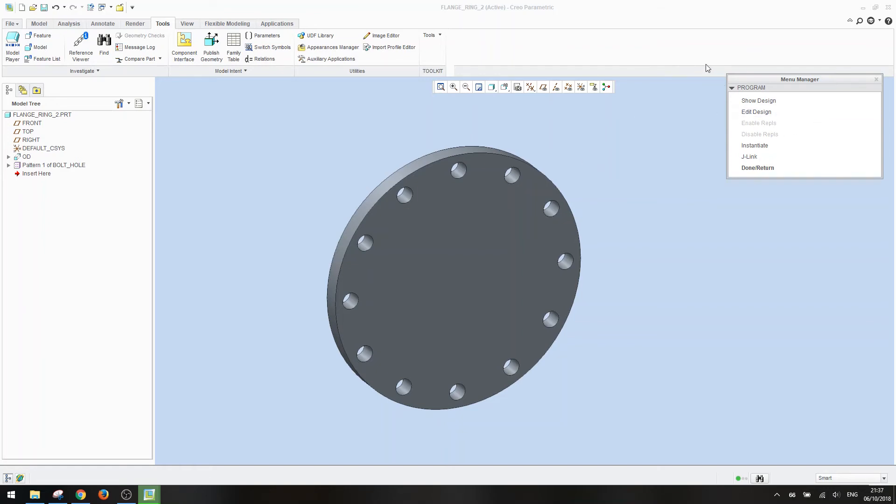
click(760, 101)
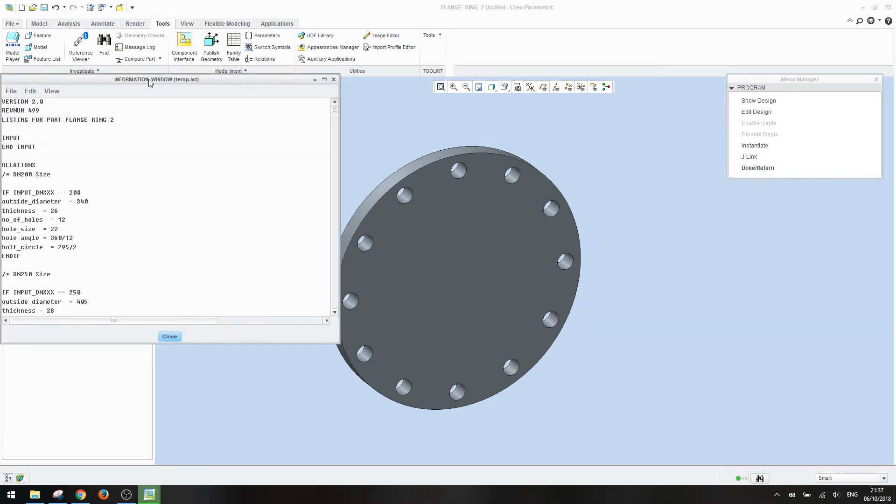
drag(149, 80, 181, 77)
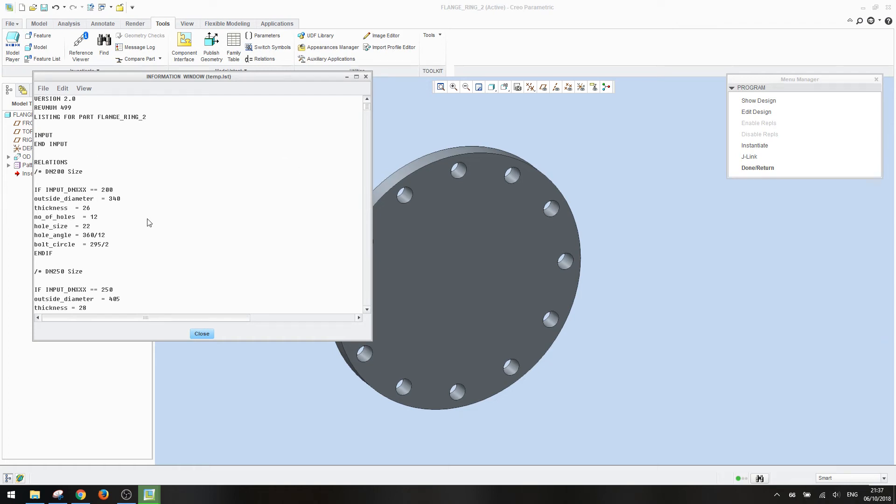
click(367, 310)
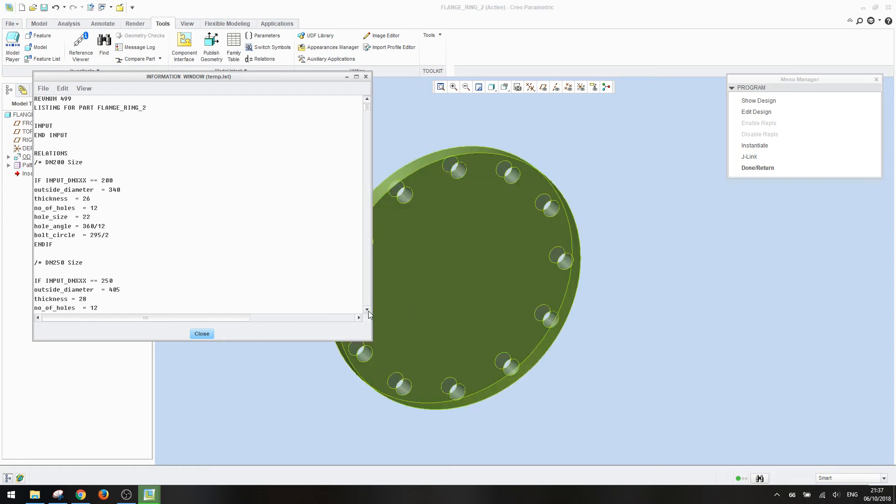
click(368, 99)
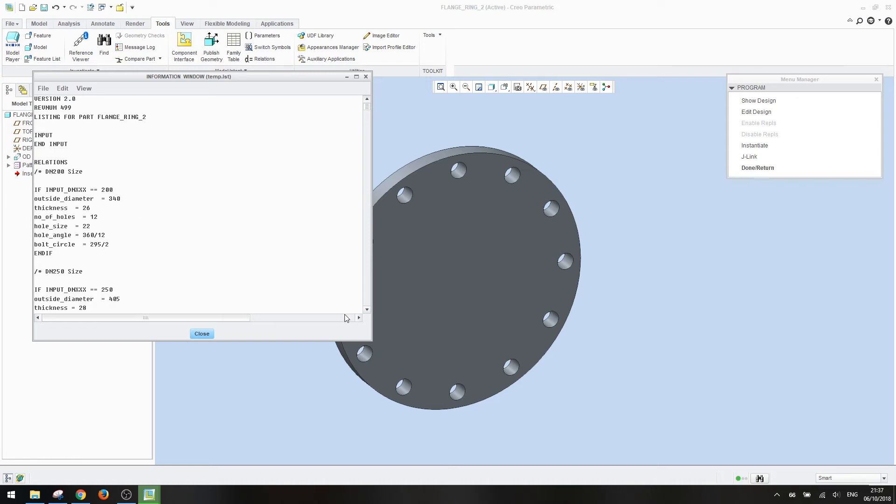
click(368, 312)
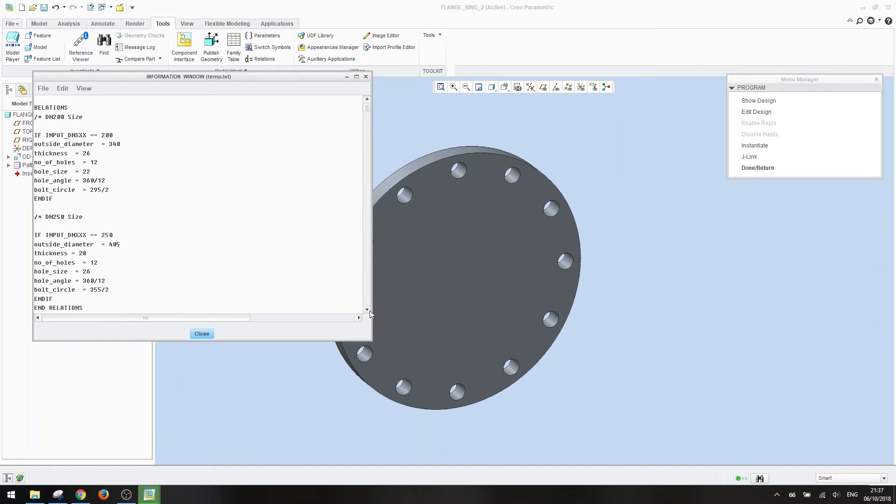
click(368, 309)
click(367, 309)
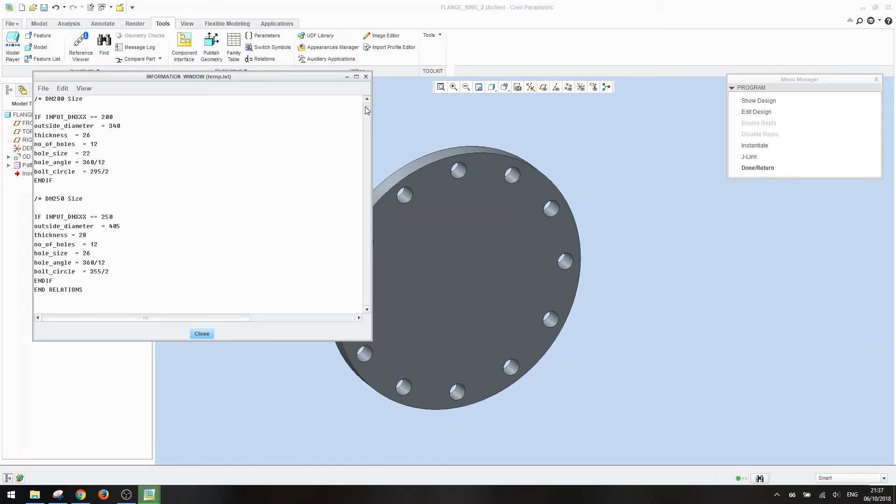
scroll(366, 98, up, 6)
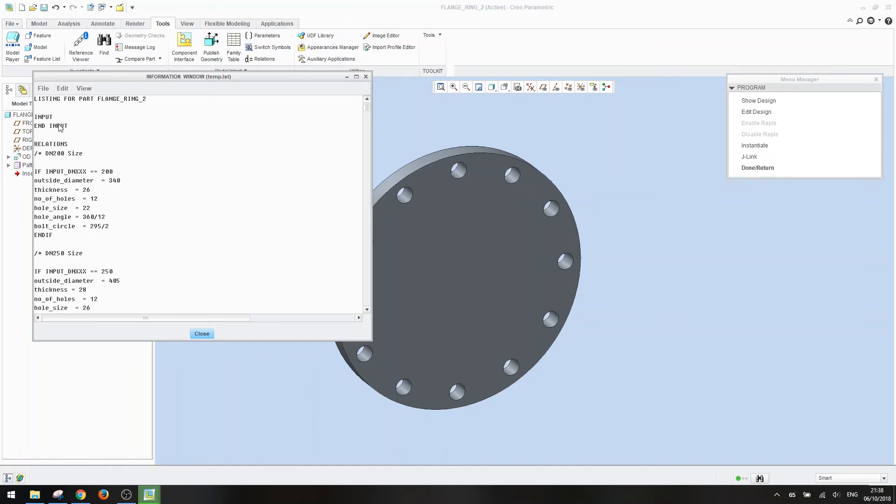
click(201, 336)
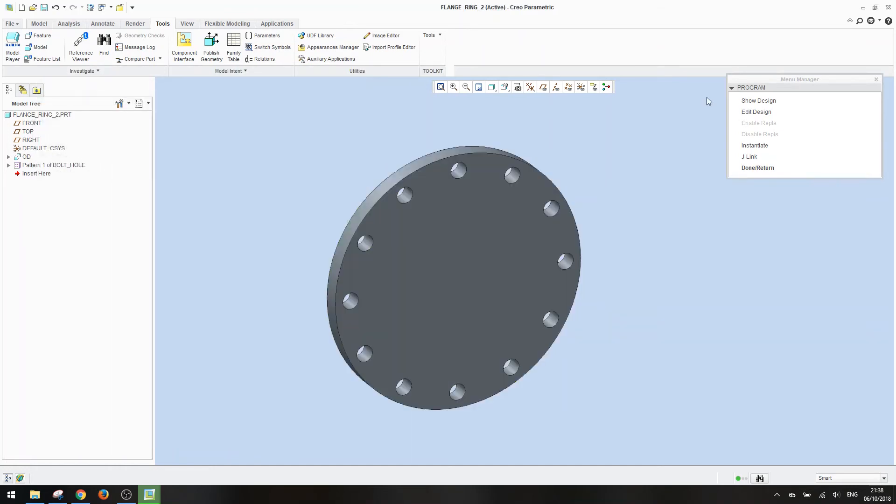
Step: Open the Program design for editing and decline to incorporate the changes into the model
click(763, 116)
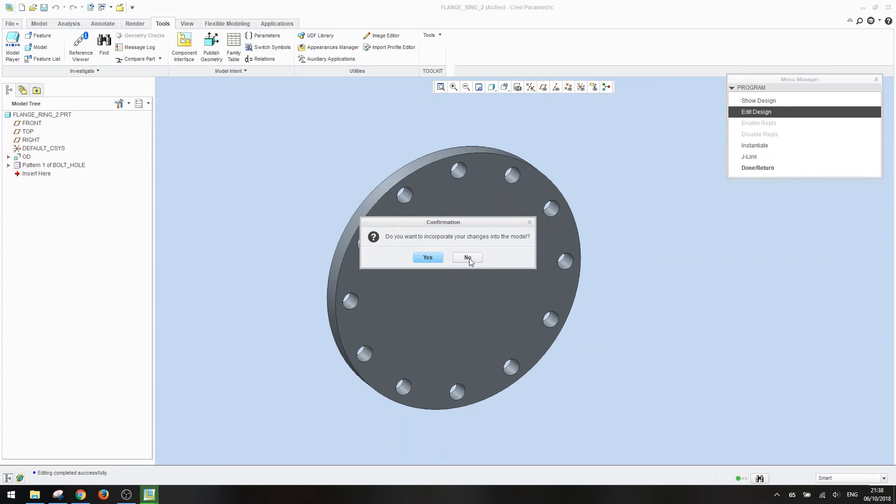
click(467, 259)
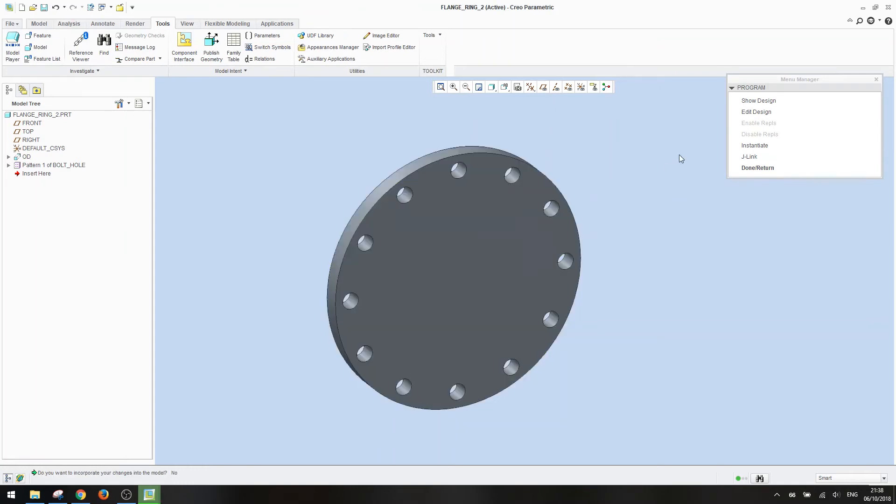
Step: Start Edit Design again, switch to File Explorer and open the Tutorials folder
click(759, 114)
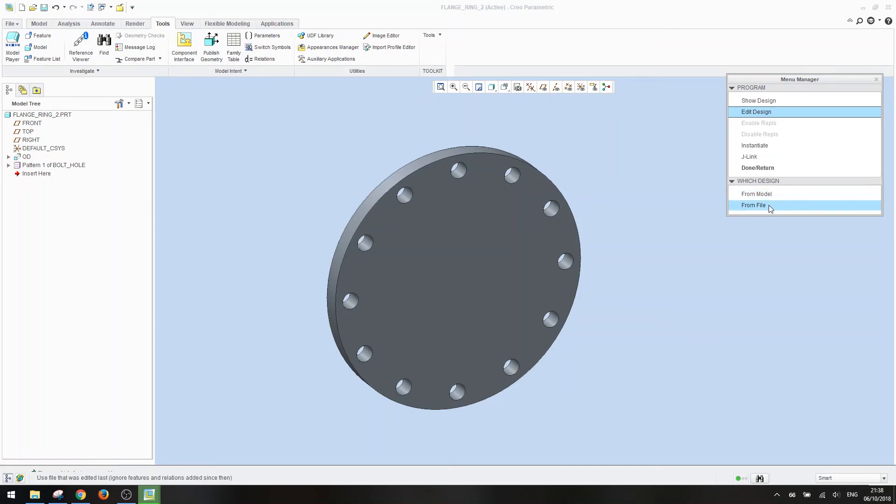
click(35, 495)
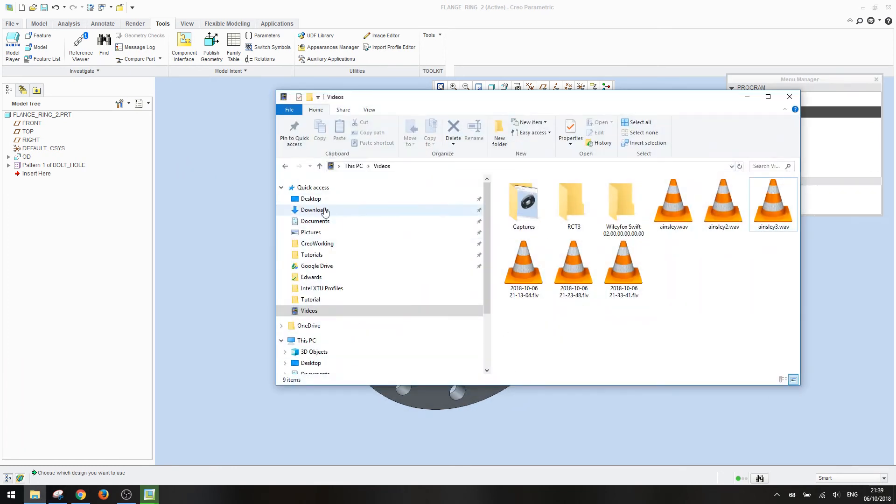
click(321, 257)
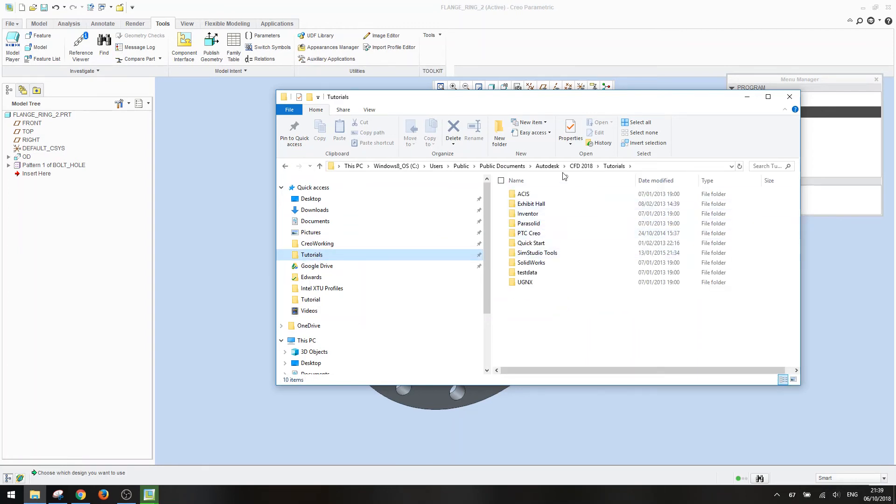
Step: Open flange_ring_2.pls from the desktop folder Creo Models > Flange > Tutorial in Notepad++
click(312, 198)
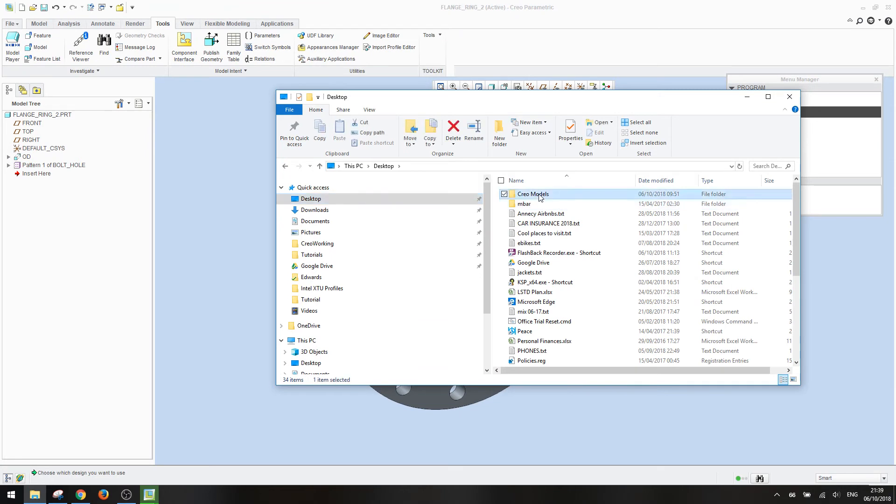
double_click(537, 195)
double_click(539, 204)
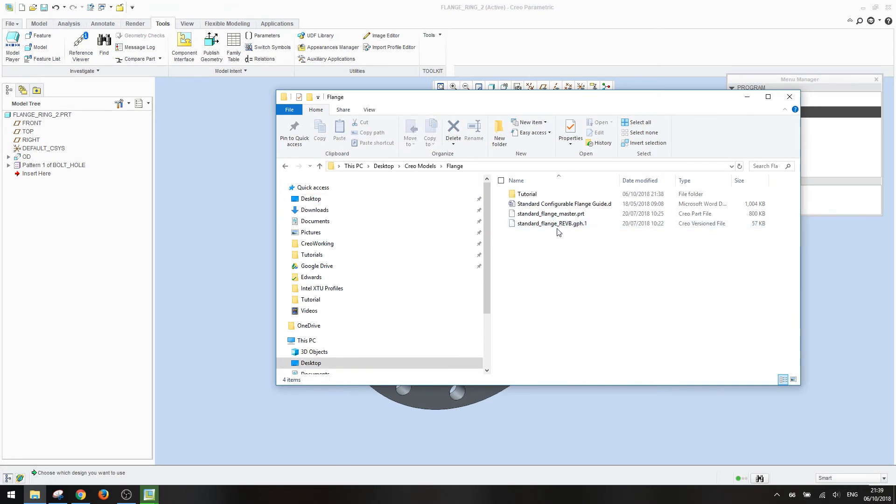
double_click(528, 194)
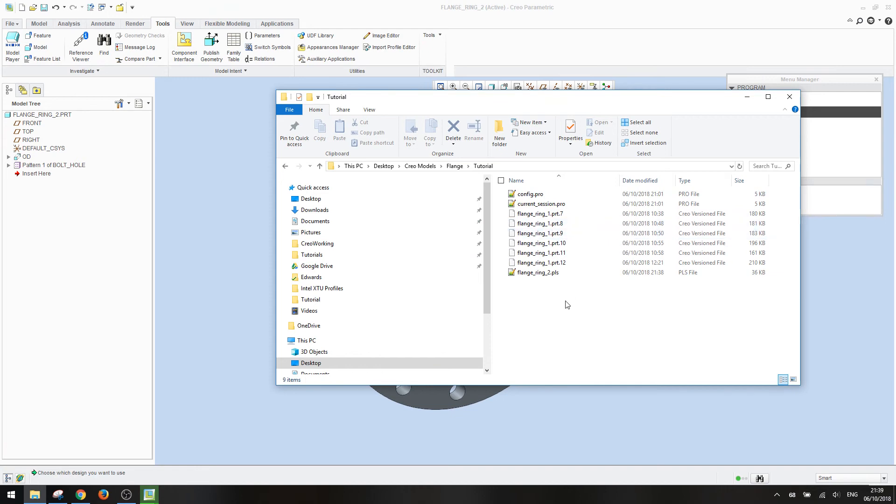
click(551, 274)
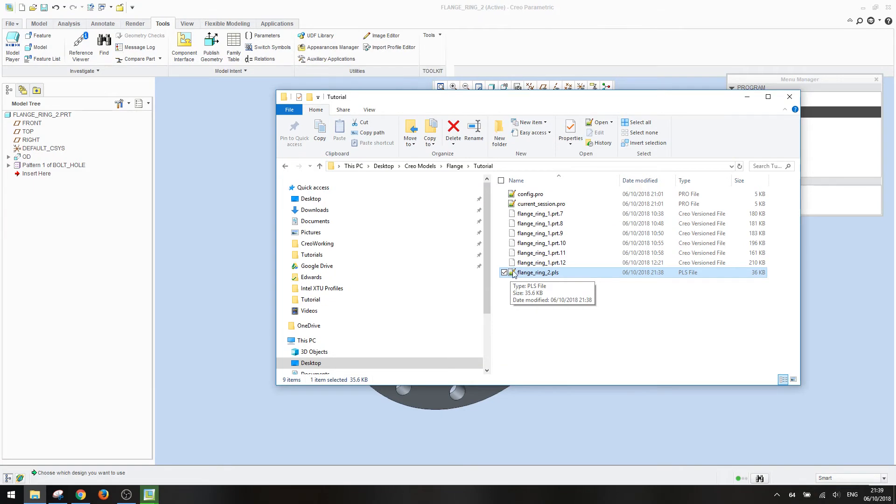
double_click(556, 275)
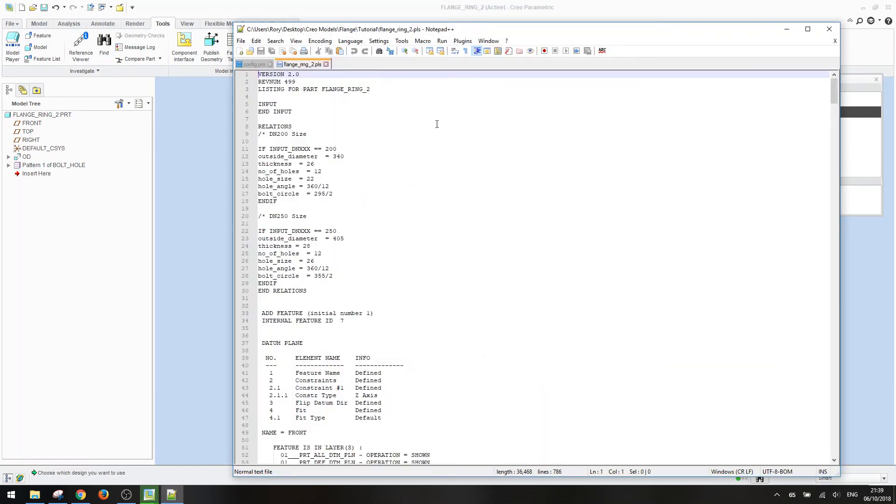
drag(400, 32, 256, 31)
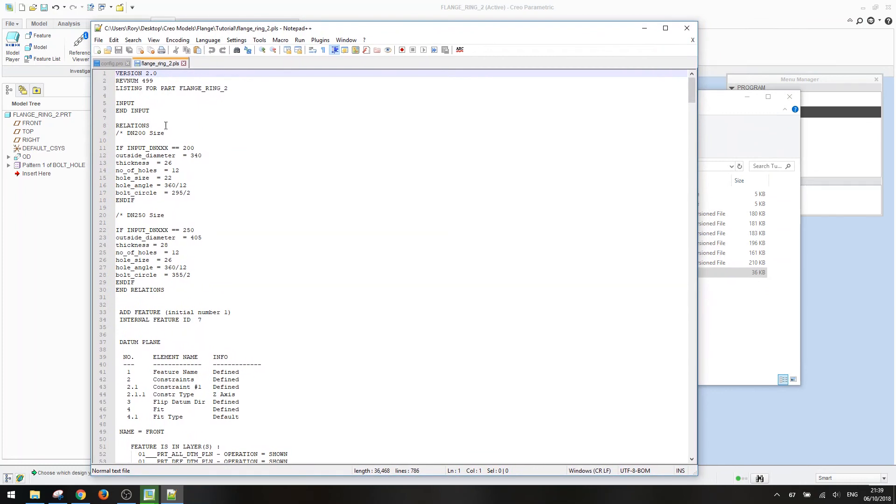
Step: Insert a new line between INPUT and END INPUT and start it with the text INPUT, consulting the reference snip
click(151, 105)
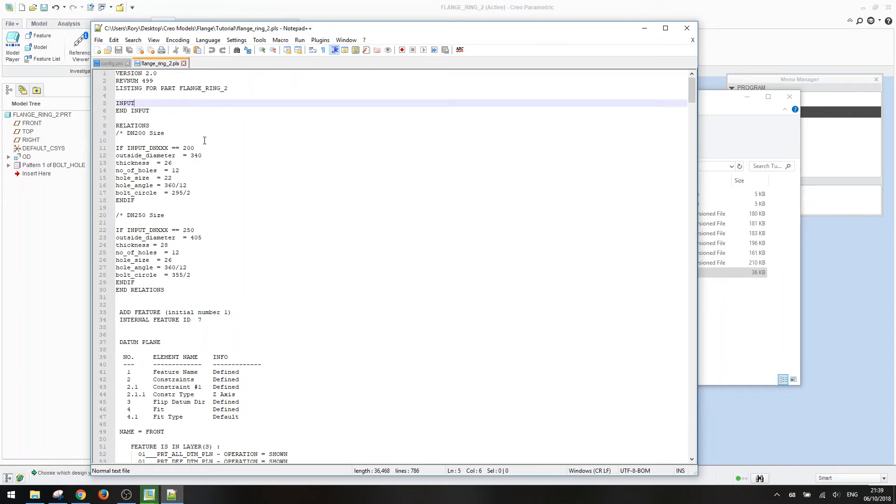
key(Return)
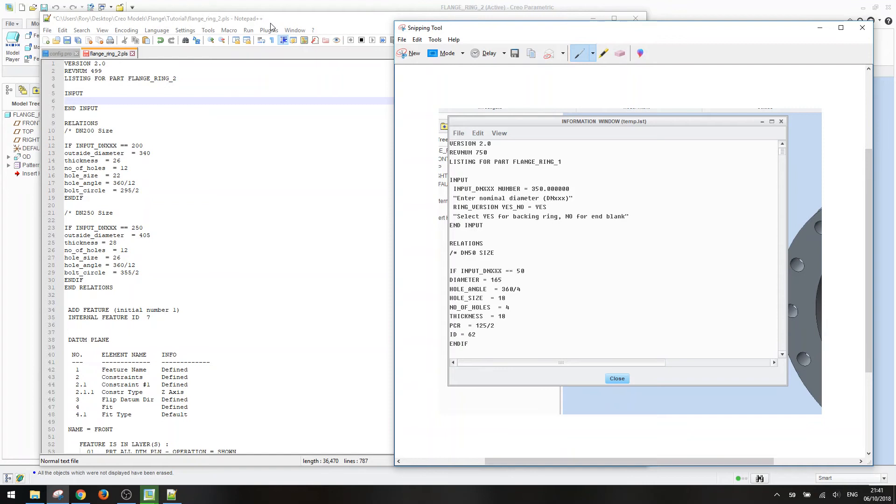
click(98, 102)
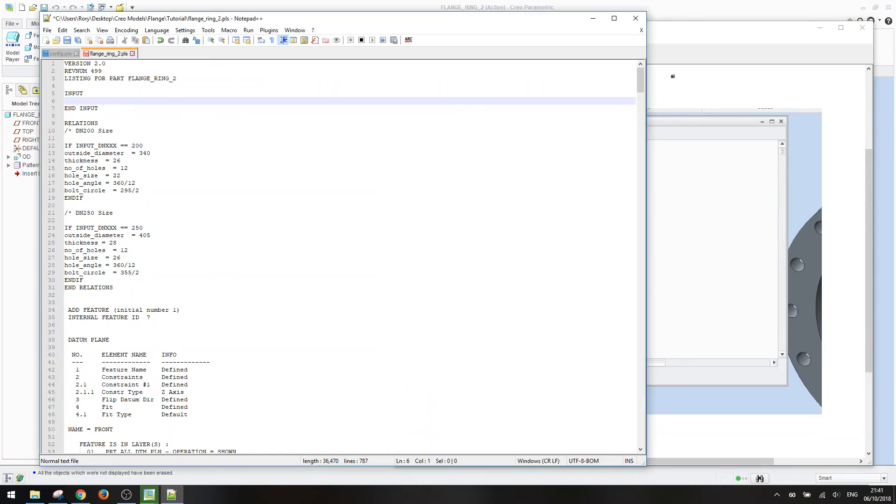
click(810, 230)
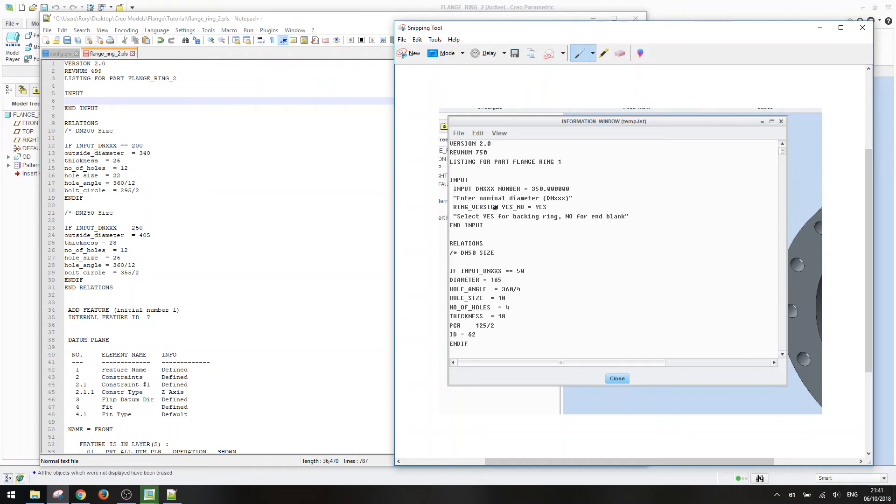
click(140, 101)
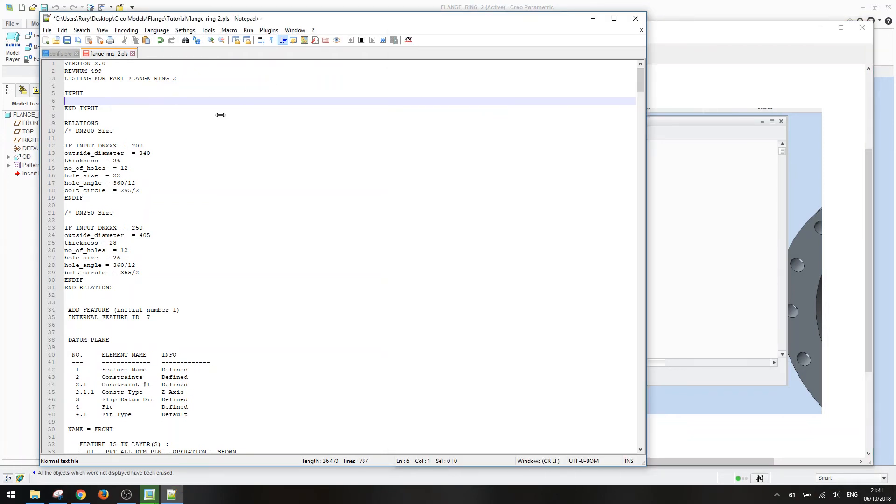
text(INPUT)
Step: Switch to Creo Parametric and check the name and type of the DN size parameter in the part's parameter list
drag(422, 18, 401, 176)
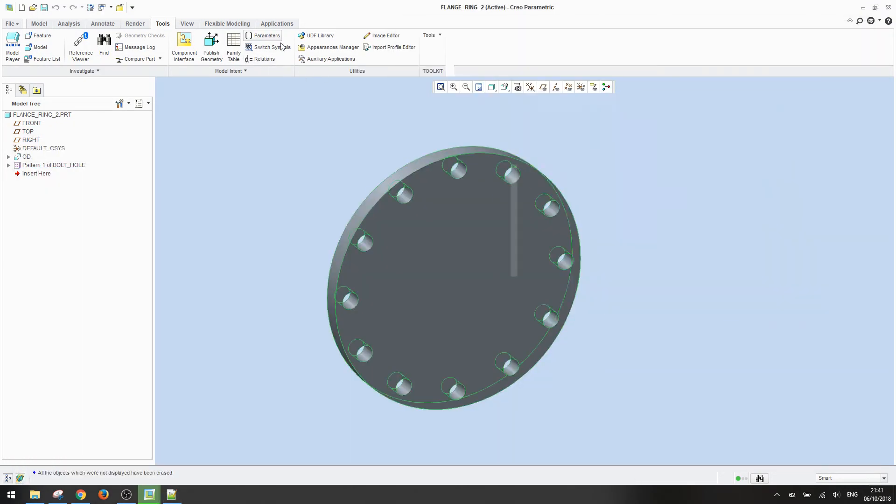
click(265, 36)
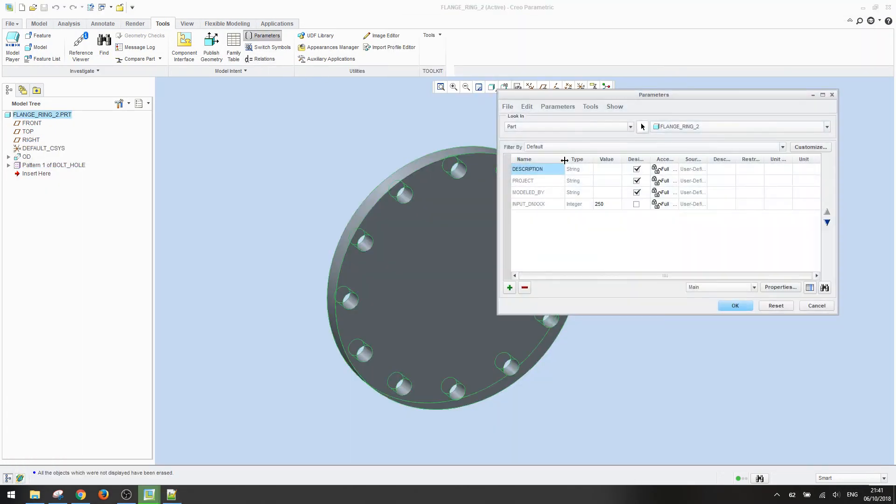
click(535, 208)
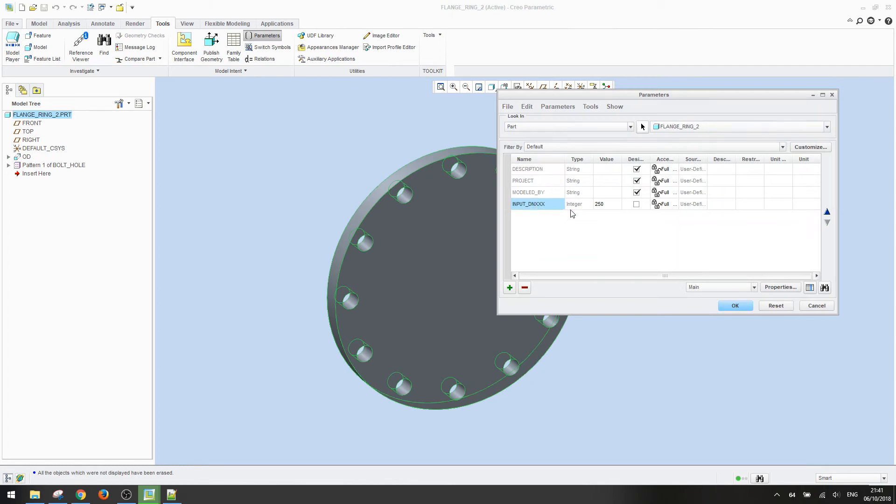
click(823, 308)
click(817, 306)
Step: Back in Notepad++, complete the new line as INPUT_DNXXX NUMBER = 250, following the syntax in the reference snip
click(172, 495)
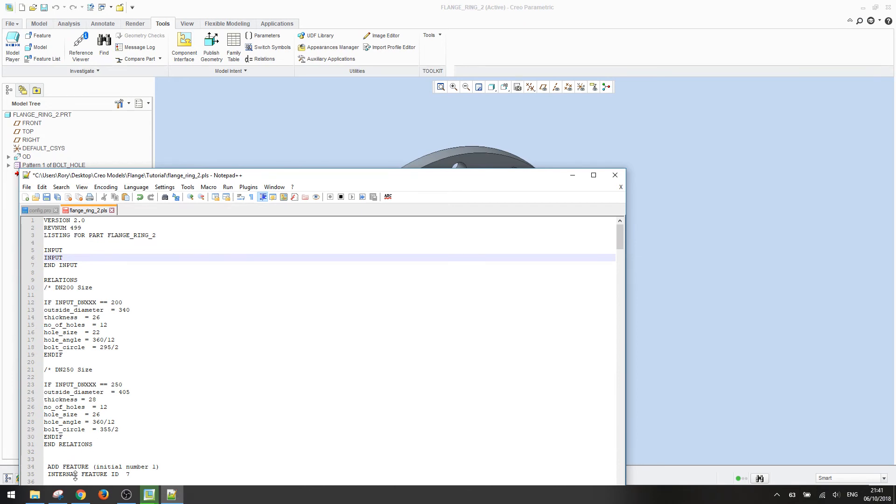
click(57, 494)
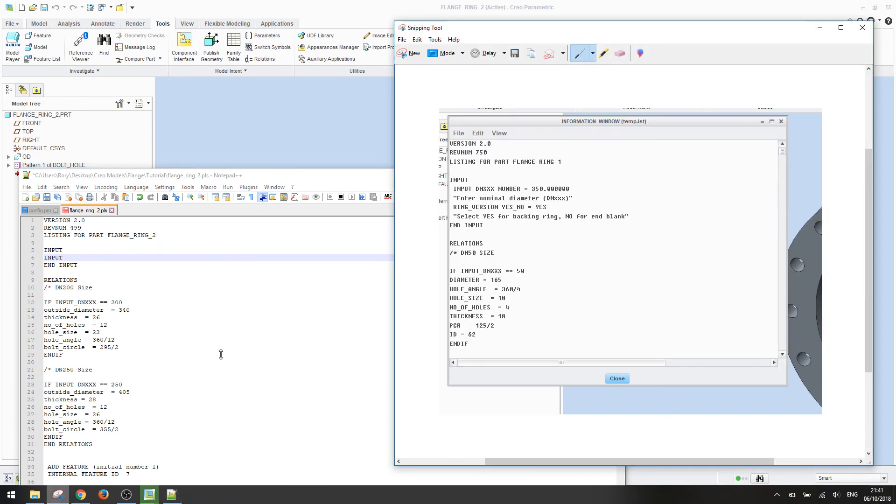
click(85, 260)
text(DNXXX)
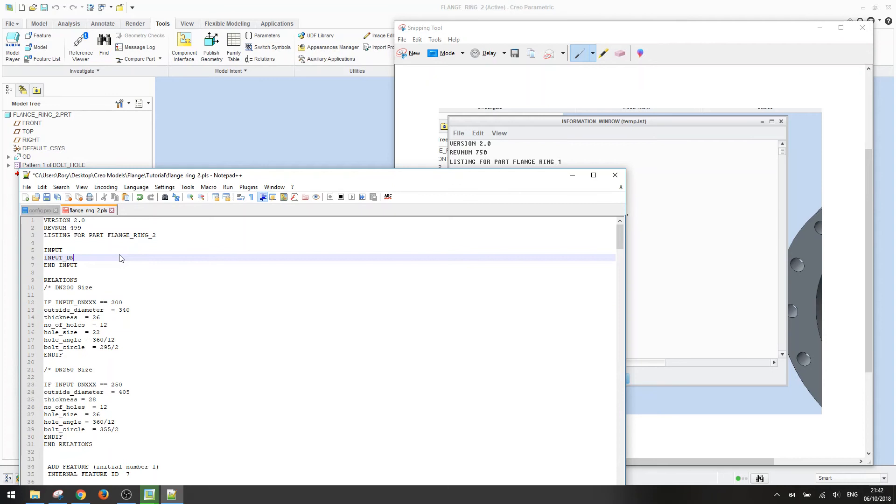
click(583, 36)
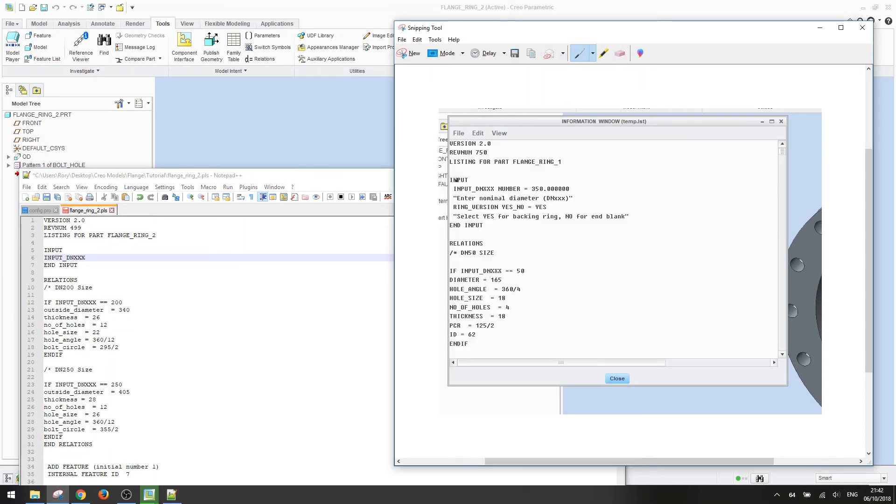
click(321, 177)
text(NUMBER)
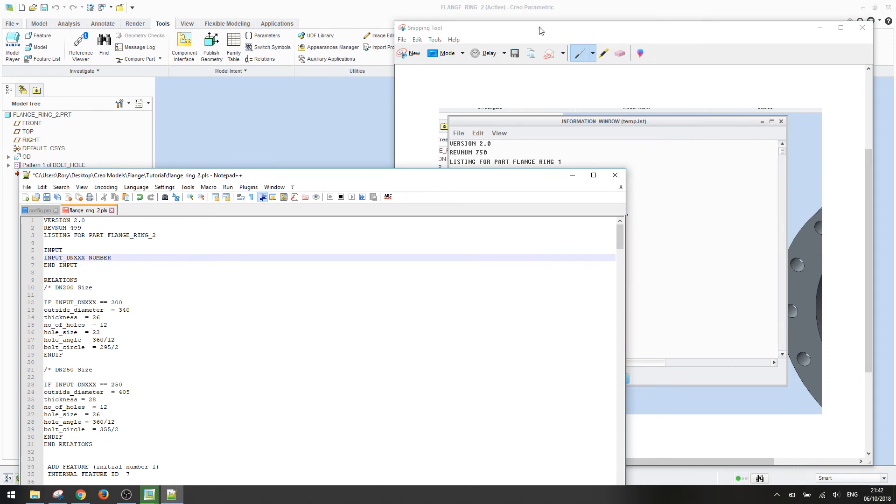
key(alt+Tab)
click(326, 176)
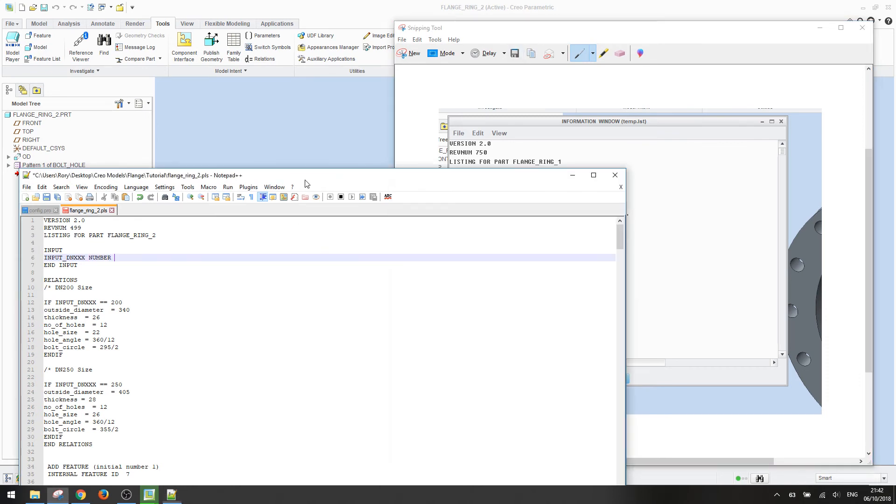
text(= 250)
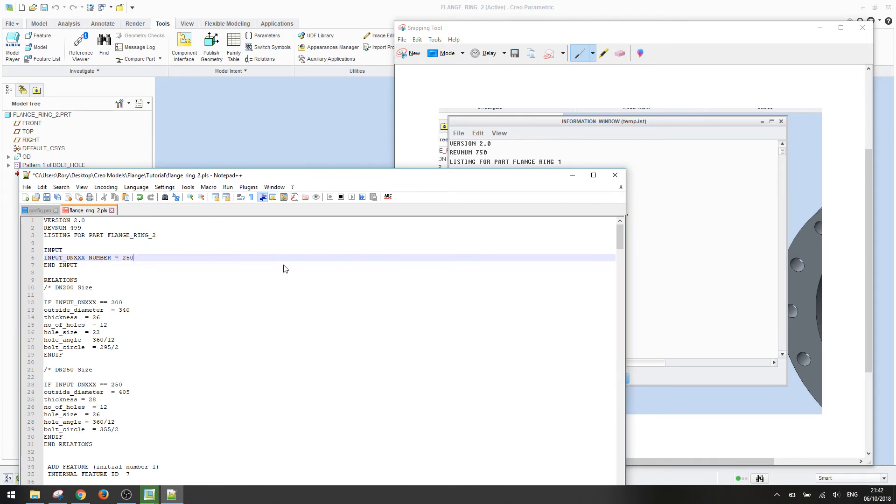
Step: Add the prompt "Enter nominal diameter (DNxxx)" in quotation marks on a new line below the INPUT_DNXXX declaration
key(Return)
click(528, 30)
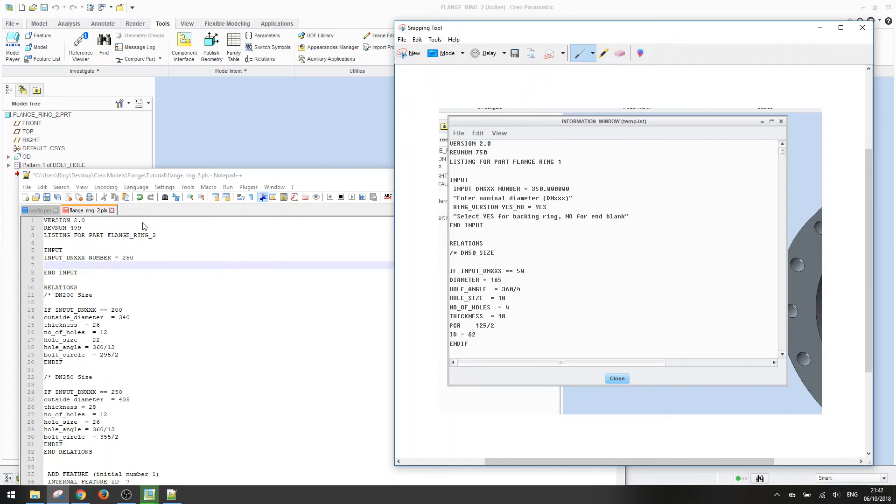
click(101, 268)
text(")
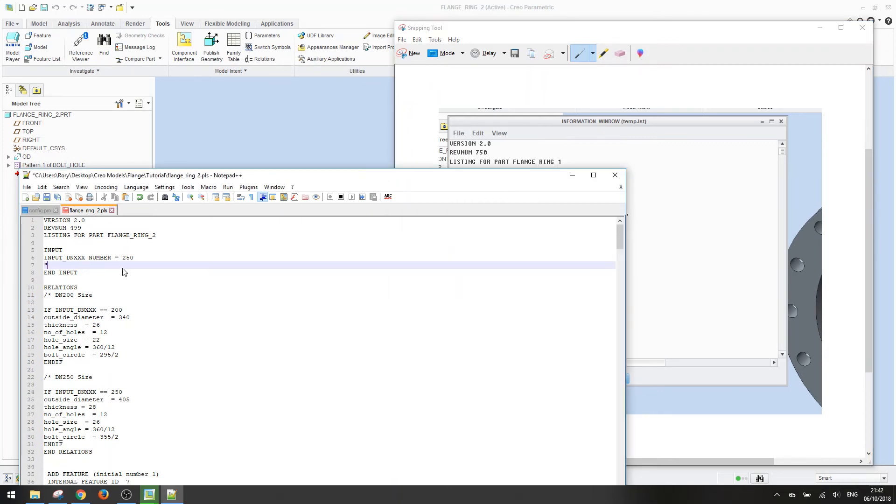
text(Enter nominal diameter (DNxxx)")
drag(467, 174, 460, 175)
Step: Declare RING_VERSION YES_NO on a new line below the nominal diameter prompt, checking the syntax against the snip and the INPUT_DNXXX line
click(508, 43)
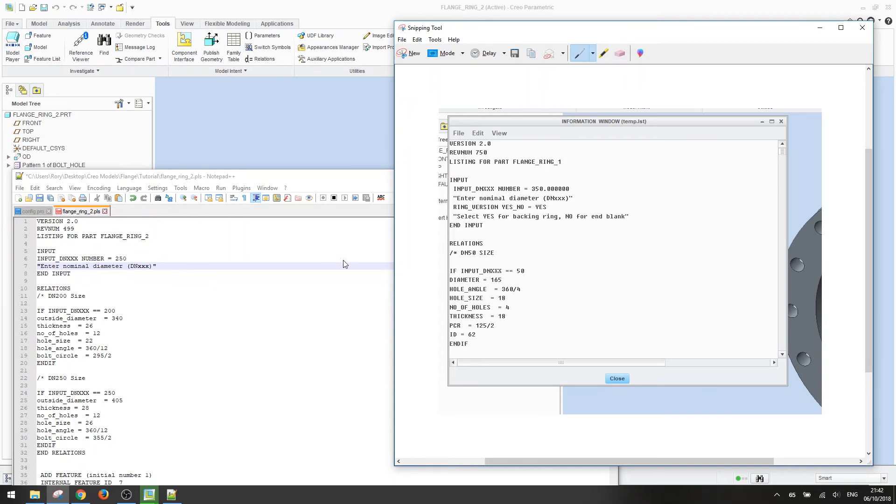
click(223, 266)
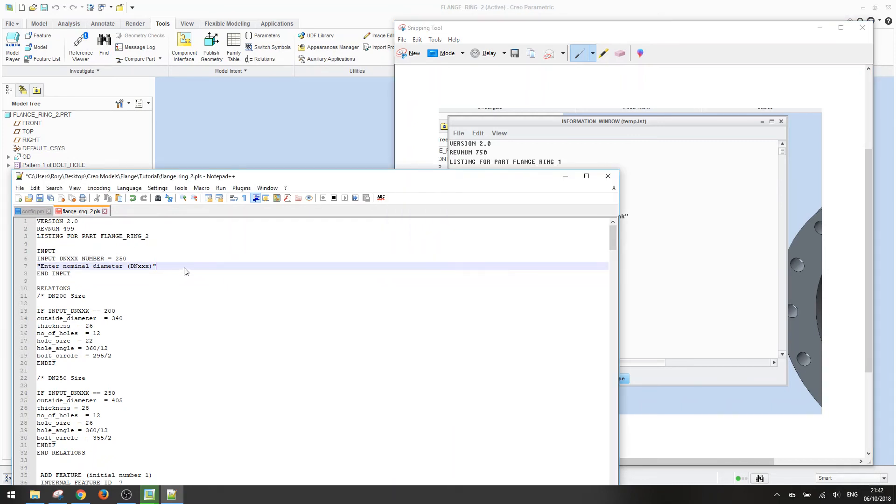
key(Return)
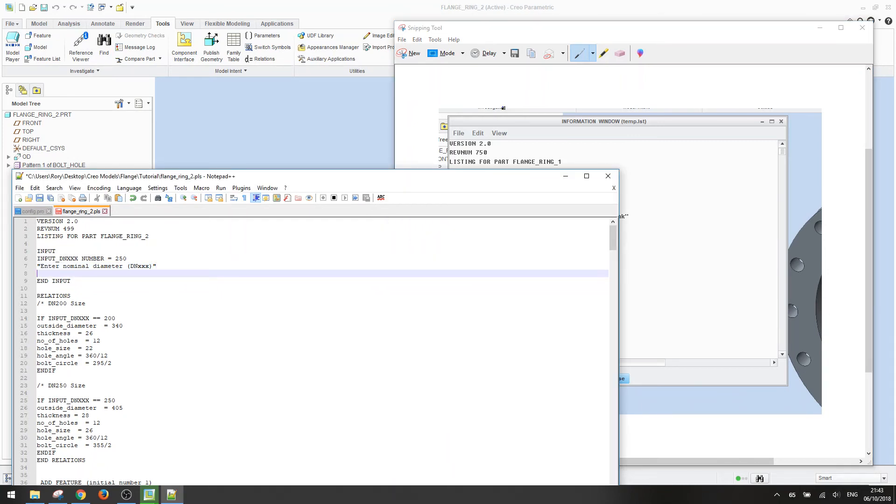
click(558, 25)
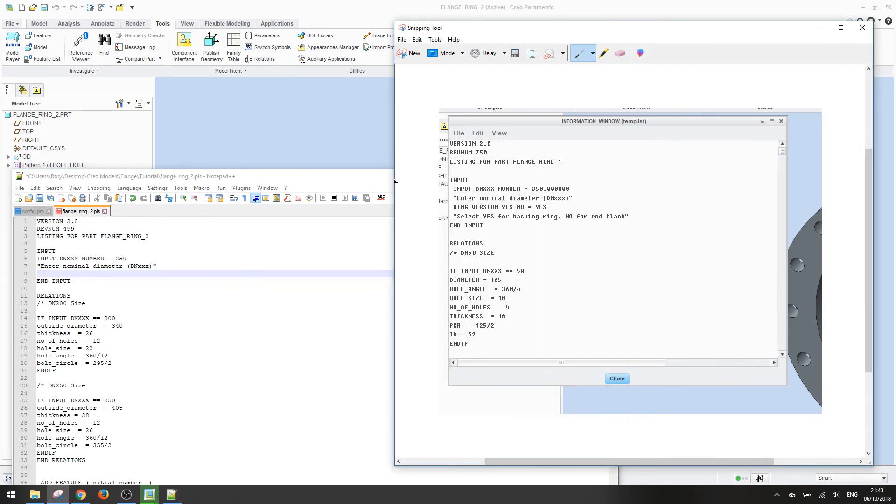
click(363, 179)
text(RING_)
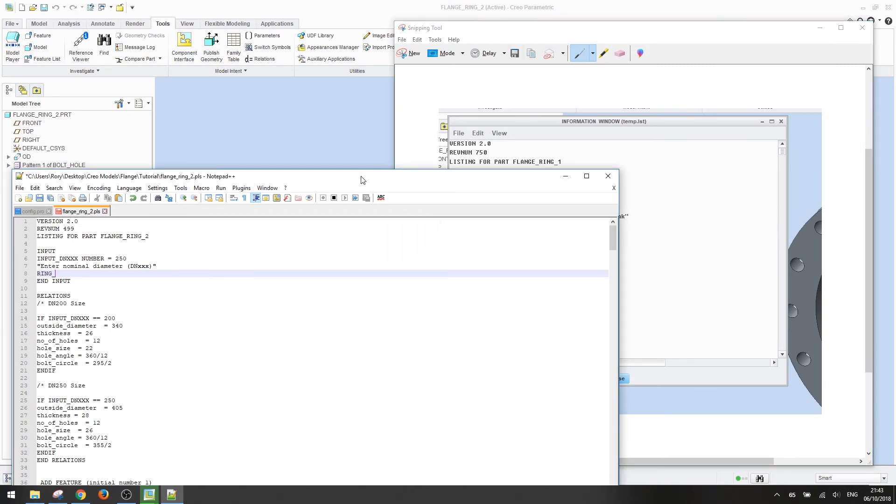
text(VERSION YES)
key(Up)
key(Up)
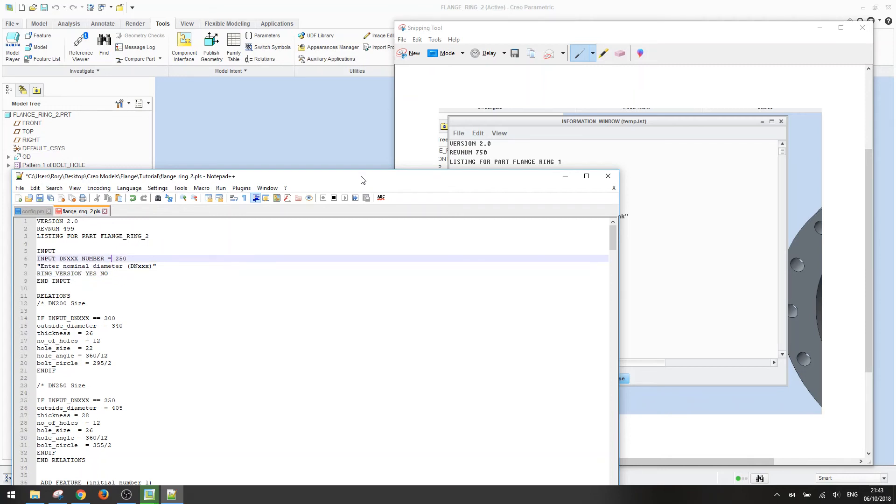
key(Down)
key(Down)
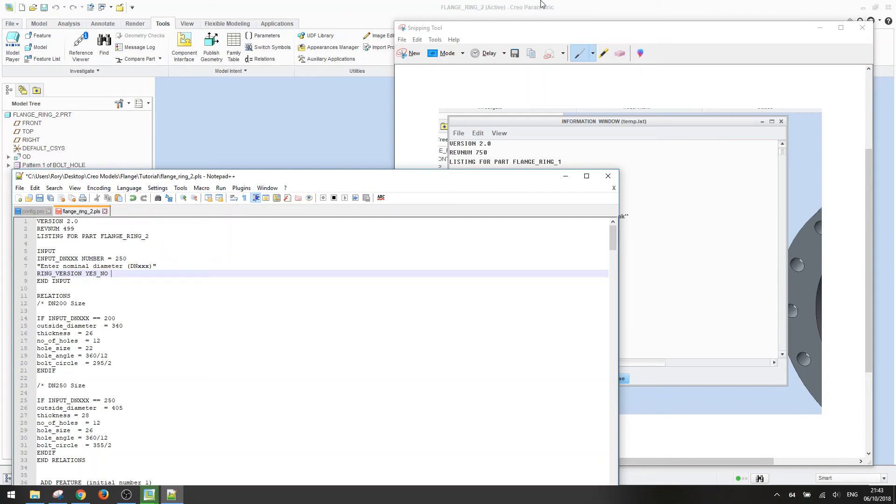
Step: Give the RING_VERSION declaration the default value = YES, as in the reference snip
click(526, 30)
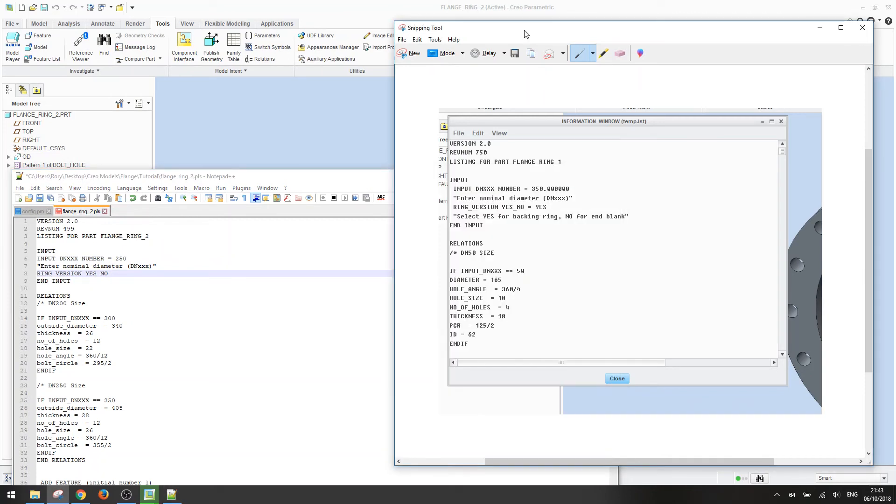
click(292, 178)
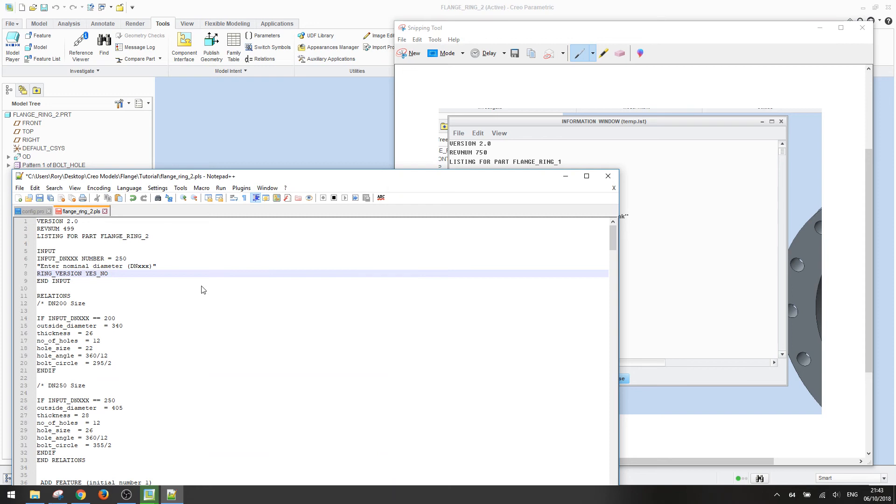
text(YES)
Step: Add the prompt "Select YES for backing ring, or NO for end blank" below the RING_VERSION line and save the file
key(Return)
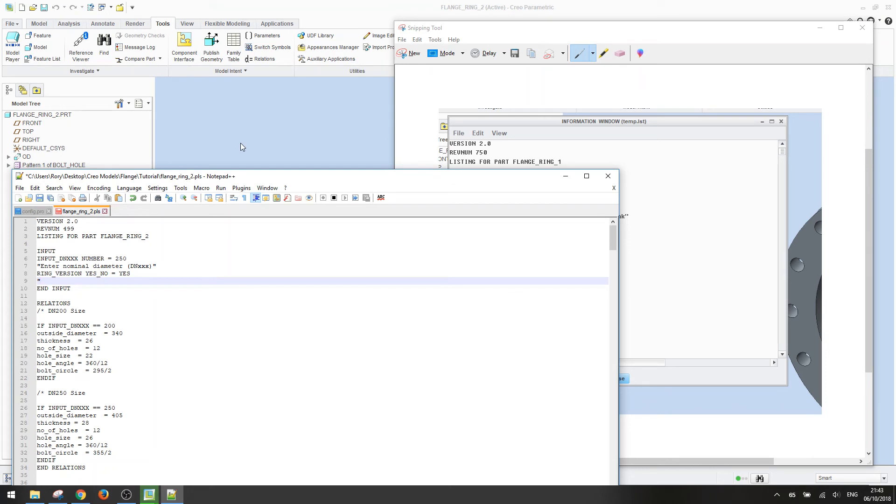
text("Select YES for backing ring, or NO for end blank)
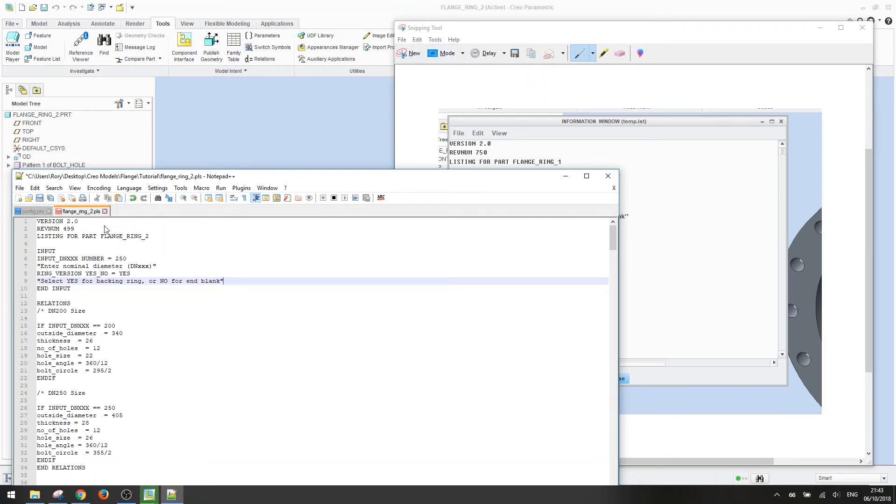
click(40, 198)
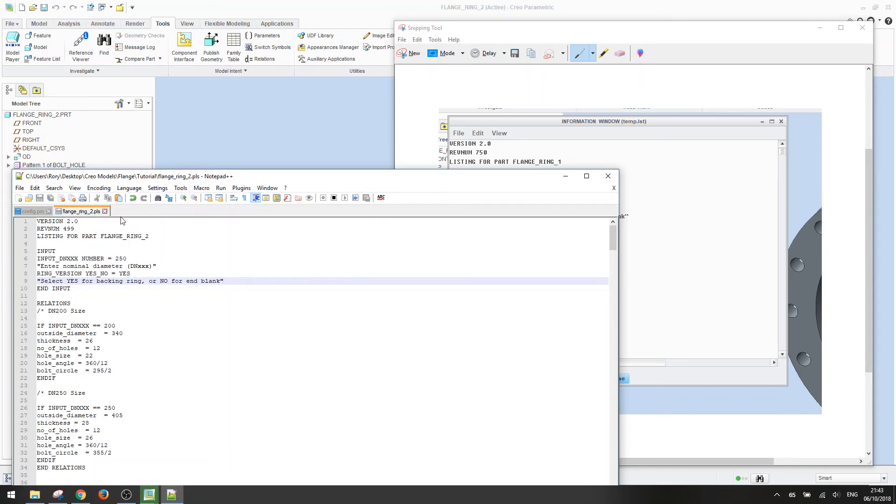
Step: Switch back to Creo Parametric and load the edited program design of FLANGE_RING_2 from its file
click(820, 27)
click(536, 4)
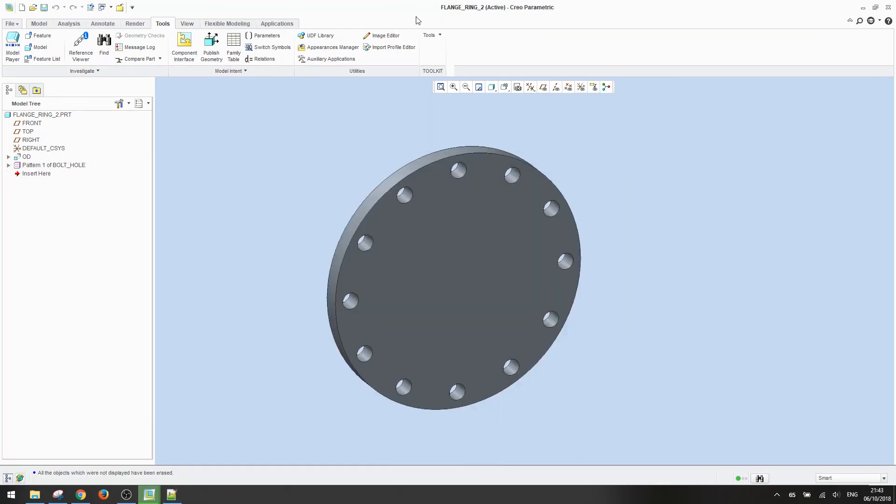
click(247, 71)
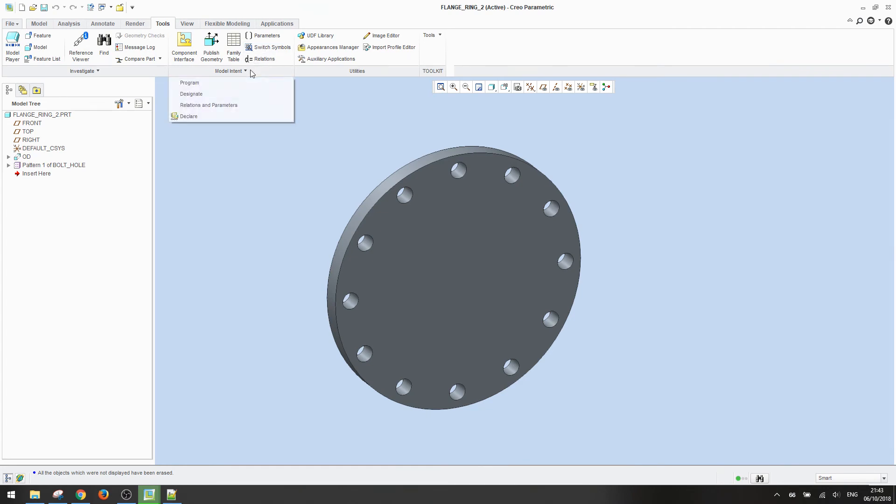
click(216, 88)
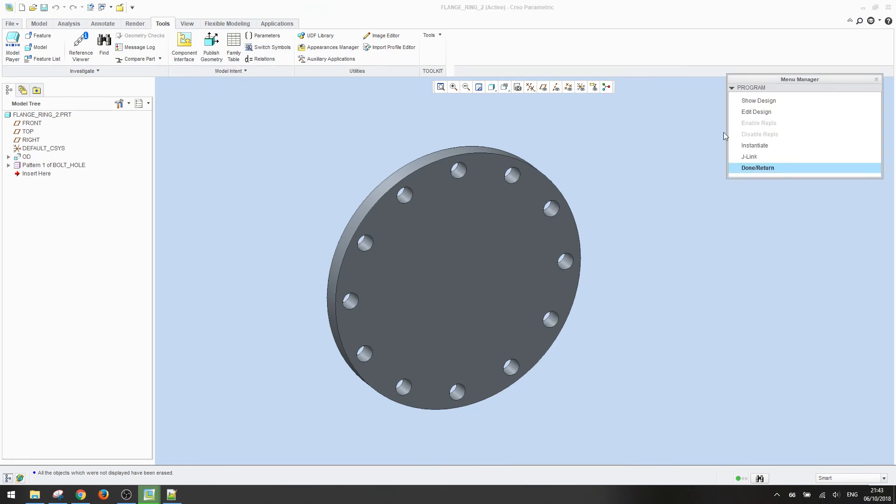
click(764, 114)
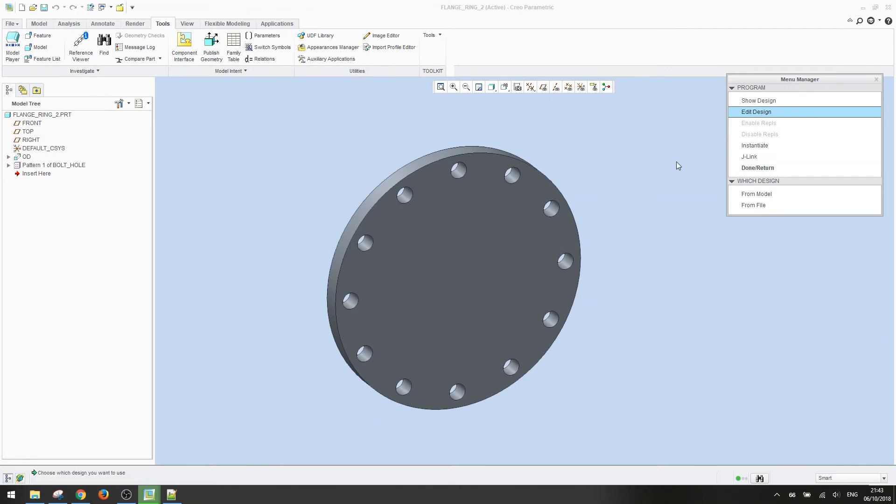
click(766, 206)
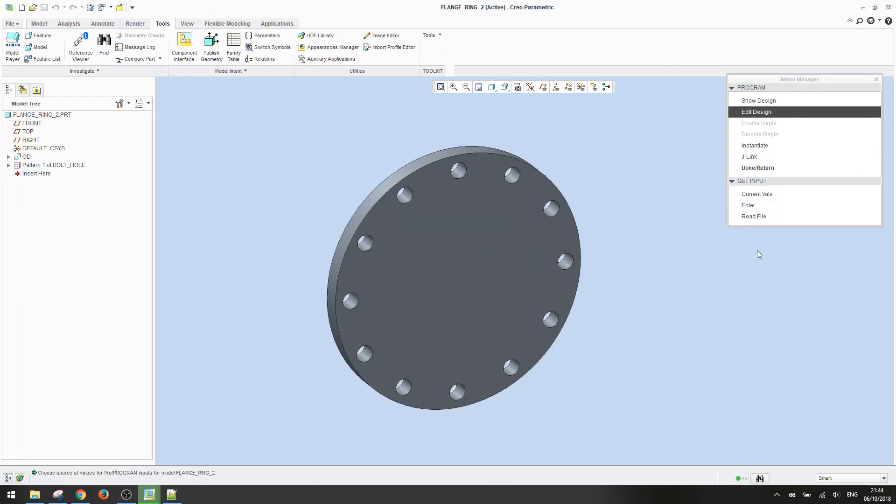
Step: Check the saved flange_ring_2.pls in the text editor and the Tutorial folder, and close the editor and minimize the folder
click(173, 495)
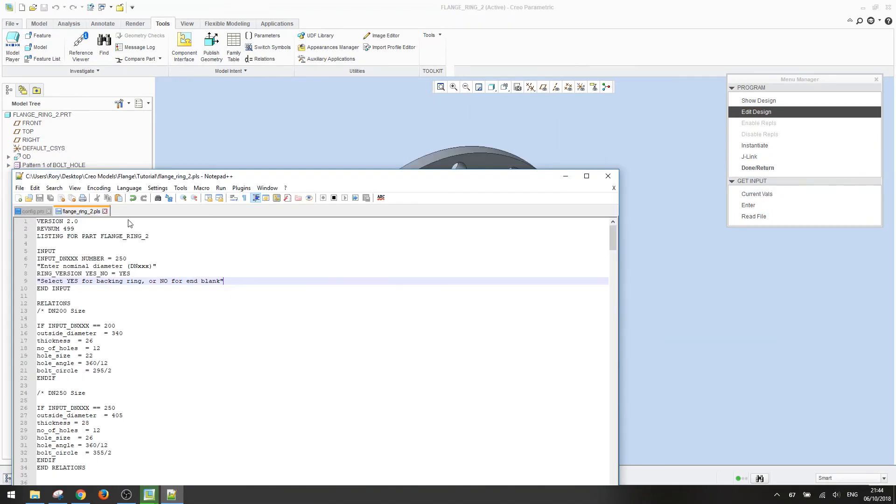
click(35, 495)
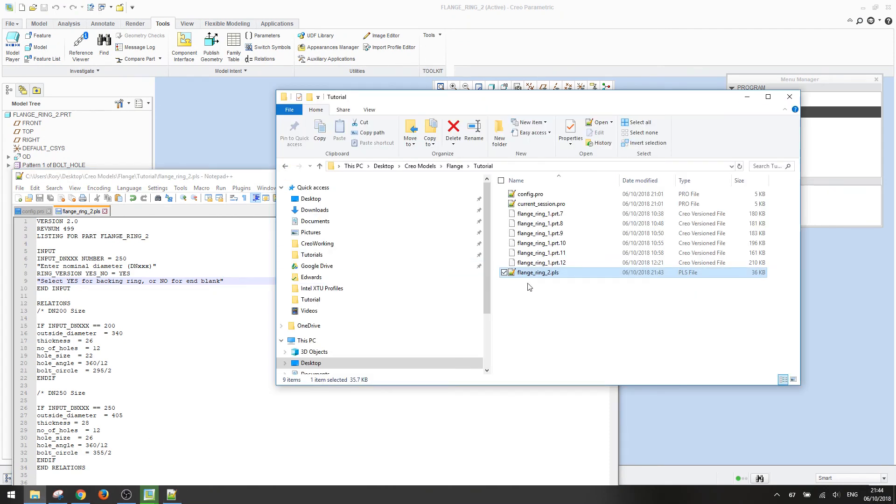
click(228, 182)
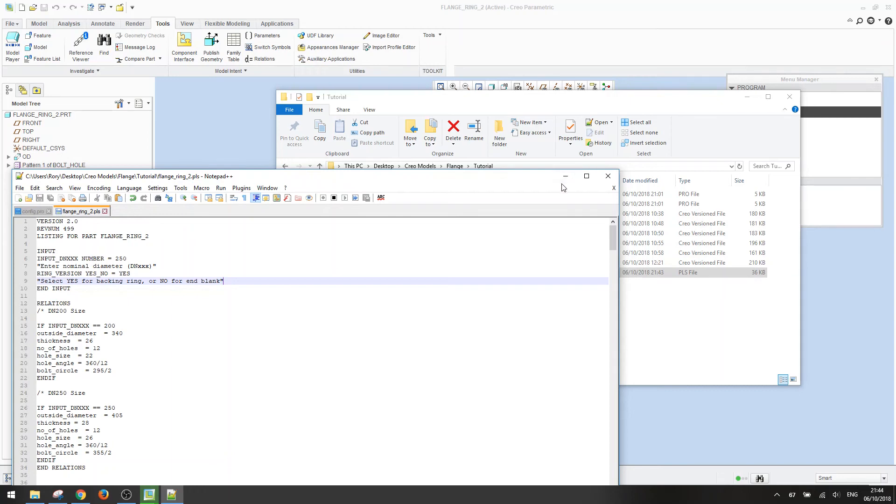
click(105, 212)
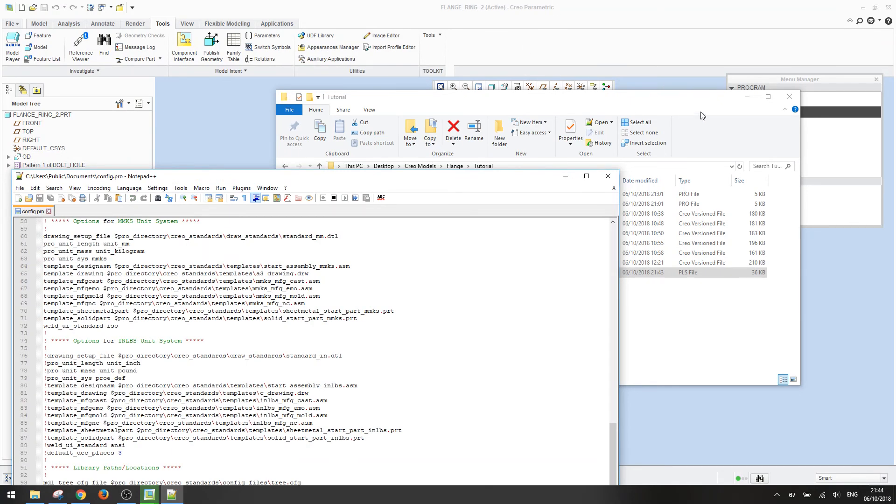
click(608, 177)
click(747, 101)
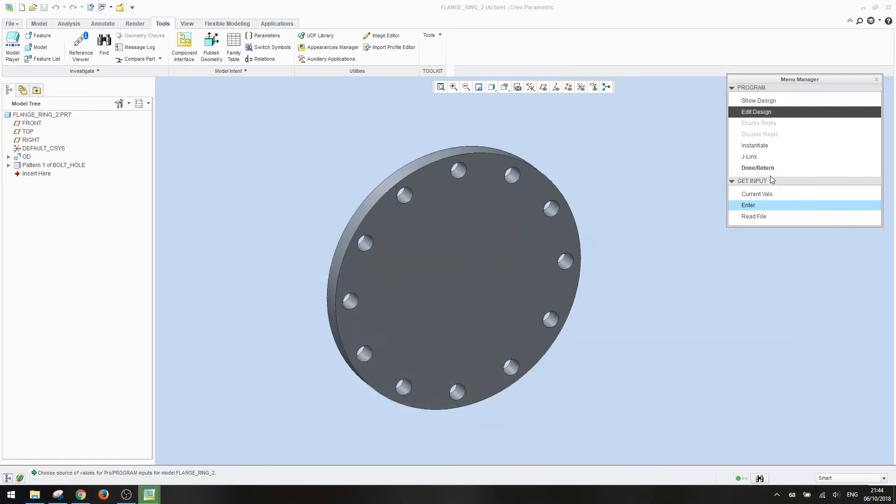
Step: Edit the design from file again without re-editing, incorporate the changes into the model and execute the outdated listing
click(759, 115)
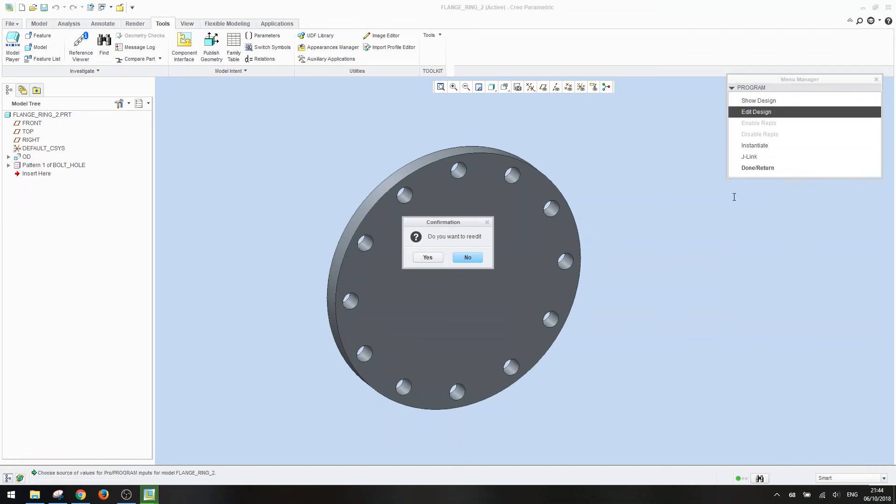
click(465, 257)
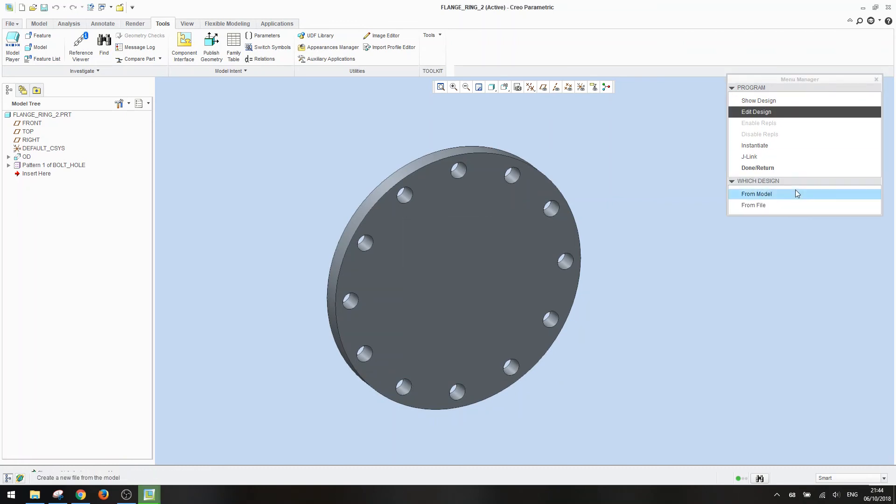
click(762, 206)
click(434, 259)
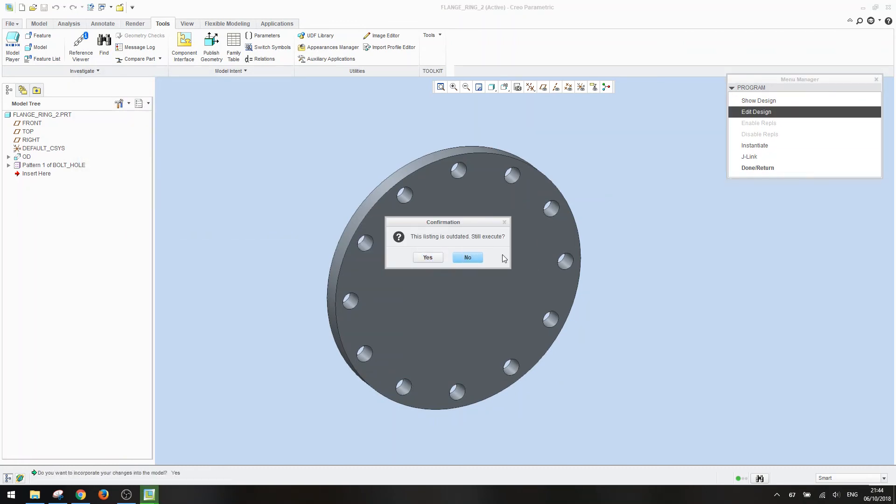
click(436, 258)
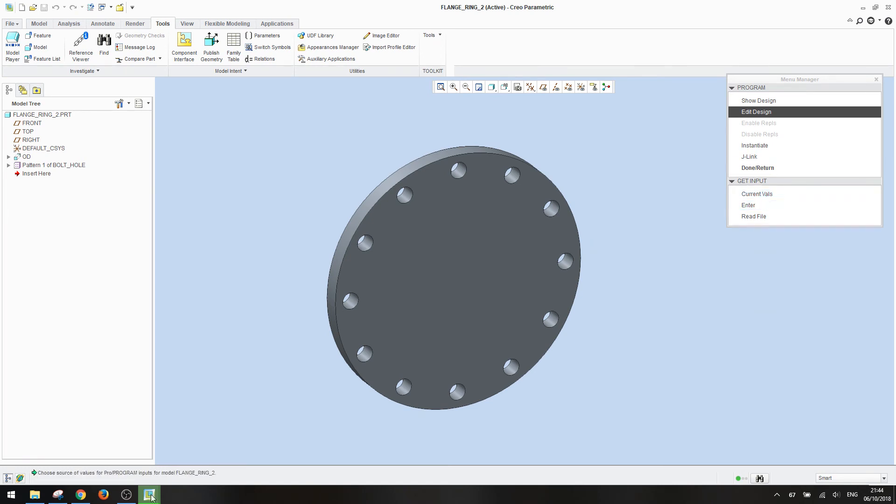
Step: Reopen flange_ring_2.pls from the Tutorial folder to check its input block, then close it and return to the model
click(35, 495)
double_click(551, 273)
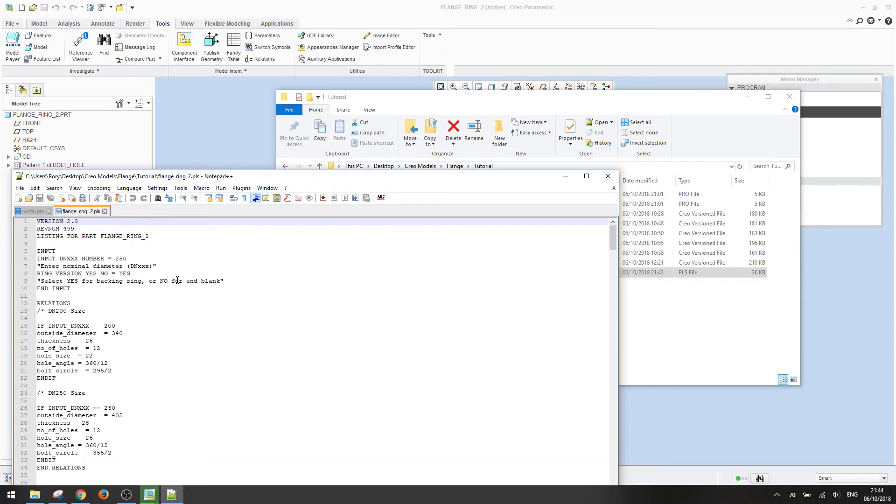
click(609, 177)
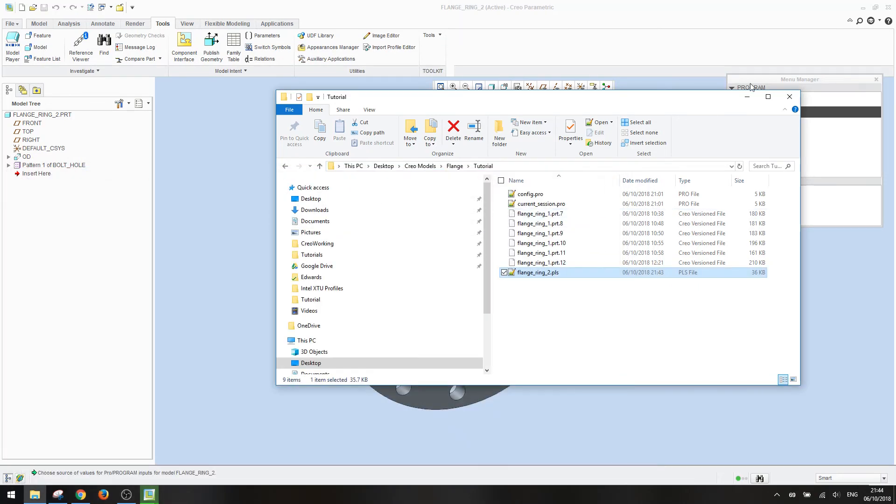
click(811, 127)
Step: Accept the current input values, finish the program edit and regenerate the part once with the current values
click(768, 195)
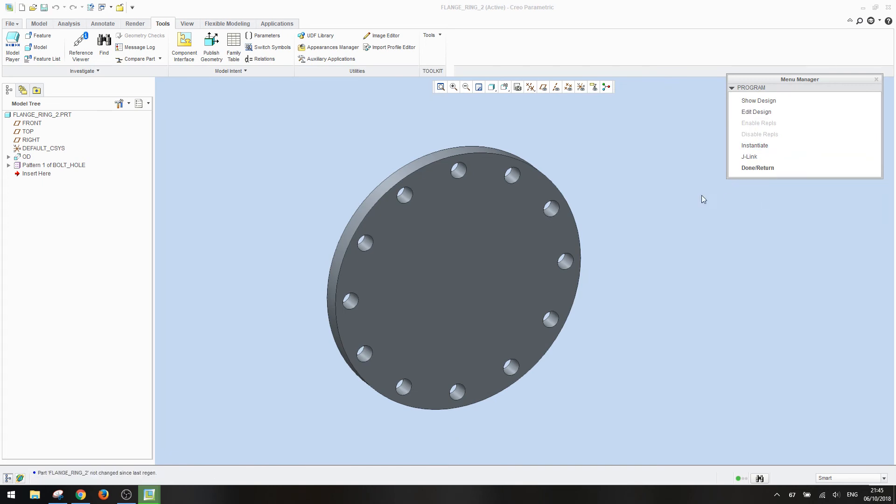
click(757, 168)
key(ctrl+g)
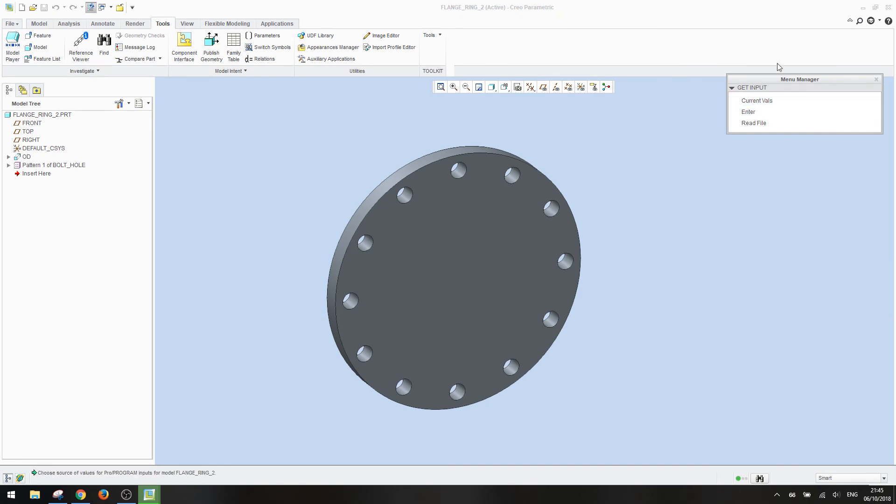
drag(787, 78, 764, 92)
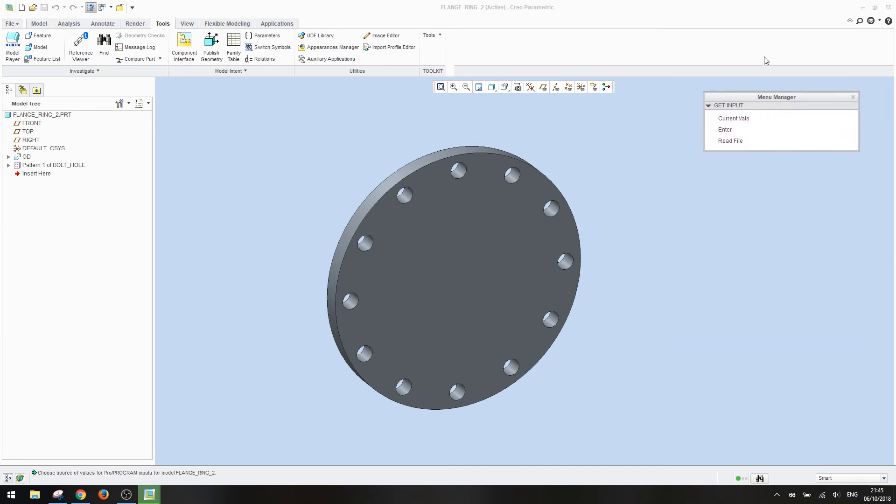
click(739, 119)
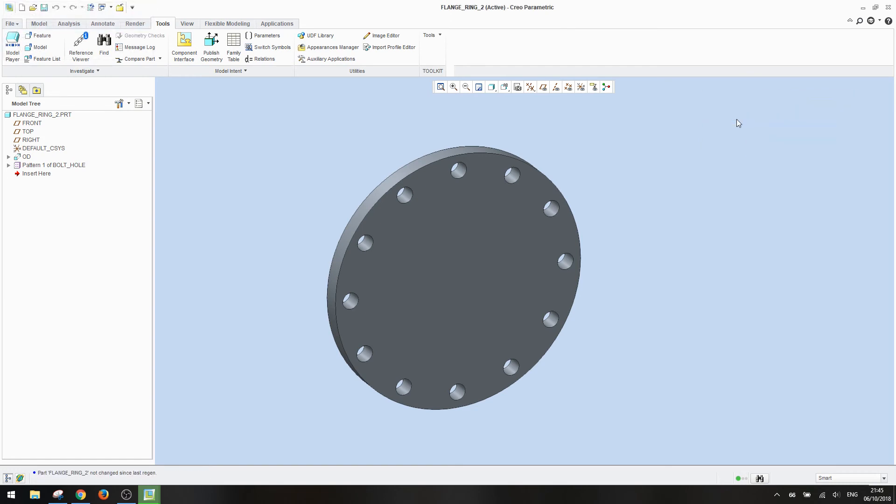
Step: Regenerate the part with both inputs entered anew, setting the nominal diameter to 200 and answering No for an end blank
key(ctrl+g)
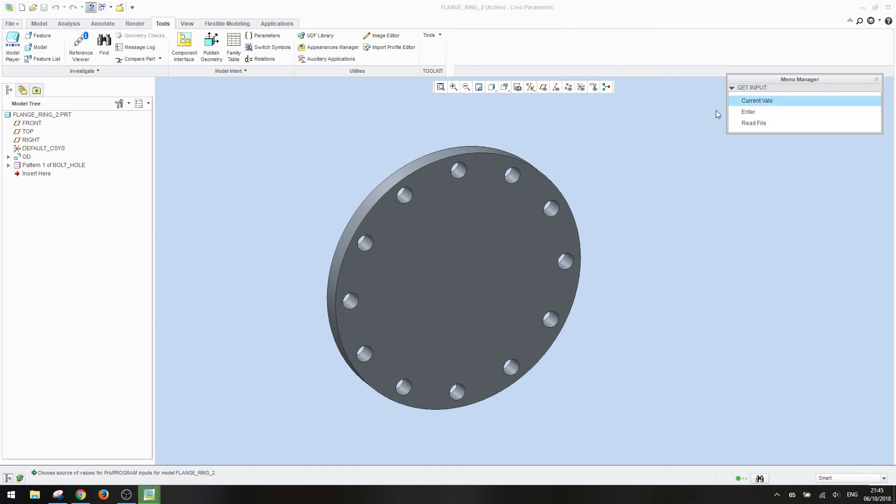
click(766, 114)
click(753, 126)
click(763, 149)
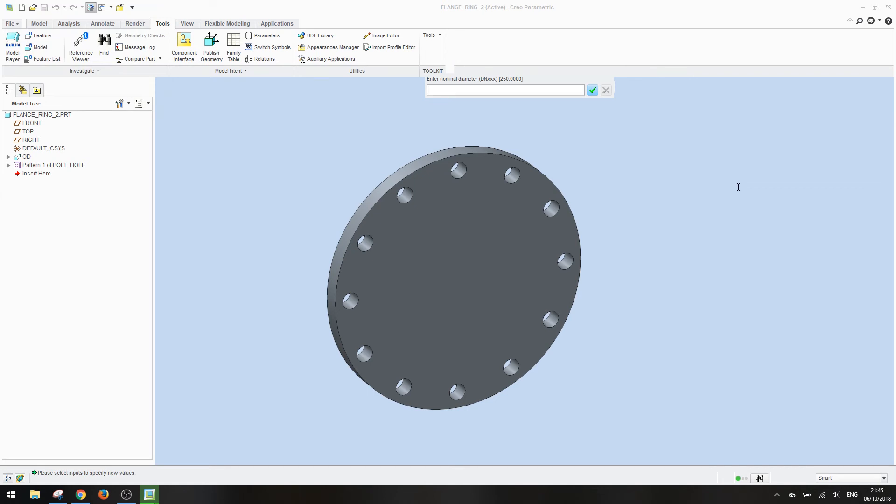
text(200)
key(Return)
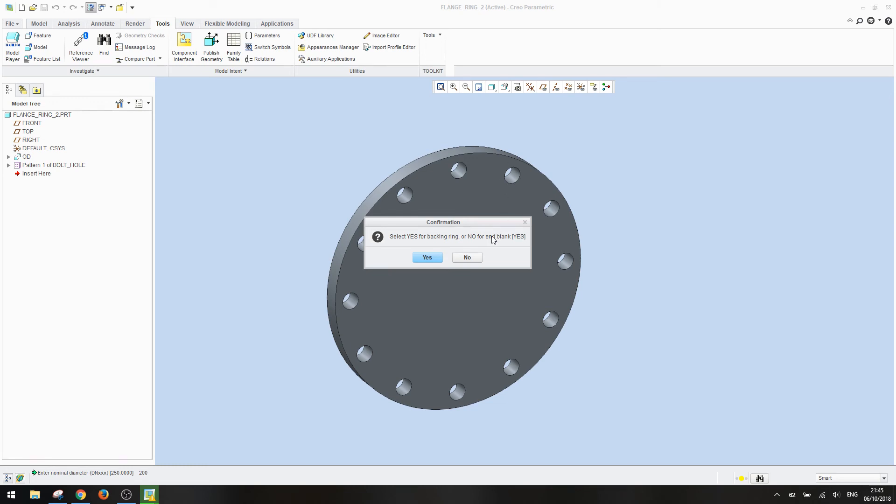
click(469, 259)
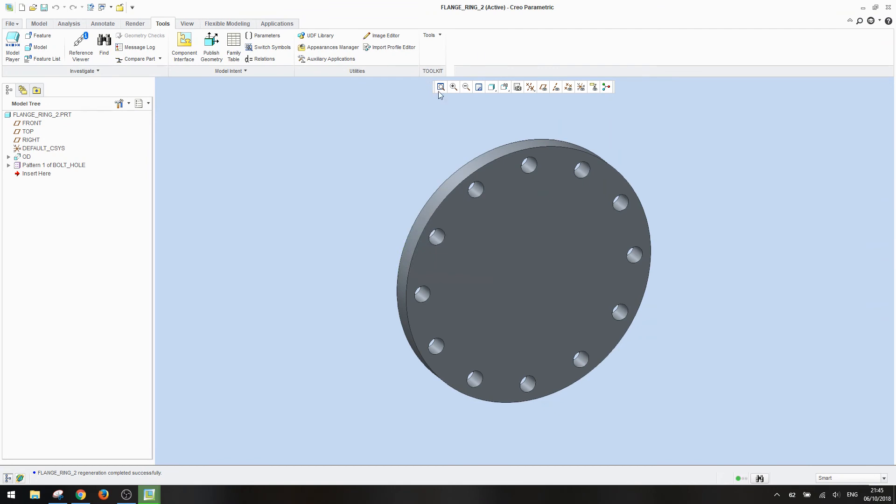
shift+middle_drag(509, 143, 438, 123)
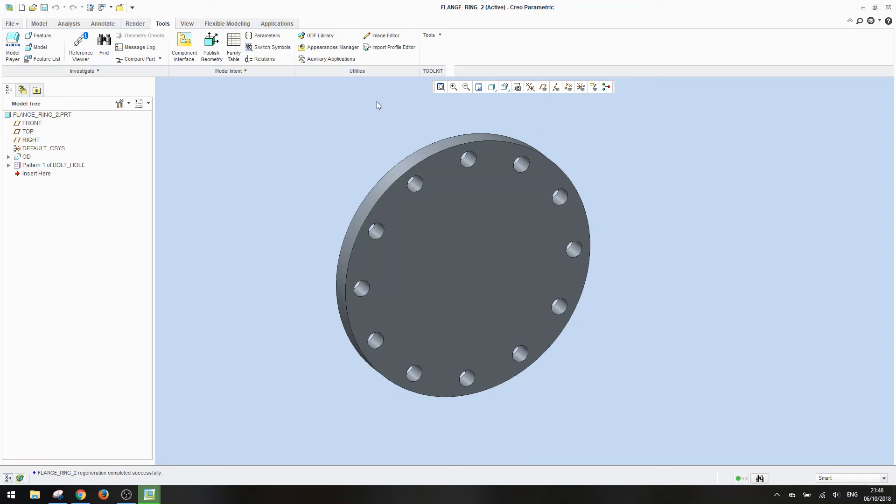
click(146, 104)
click(171, 113)
click(120, 105)
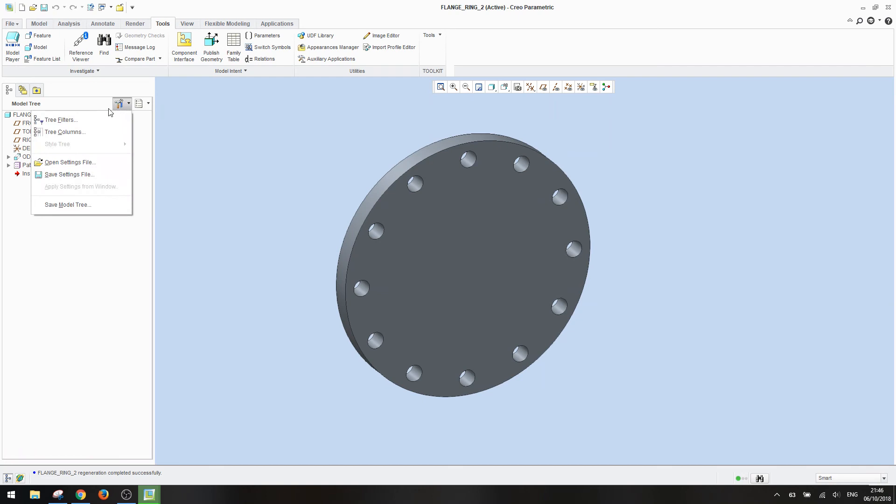
click(97, 104)
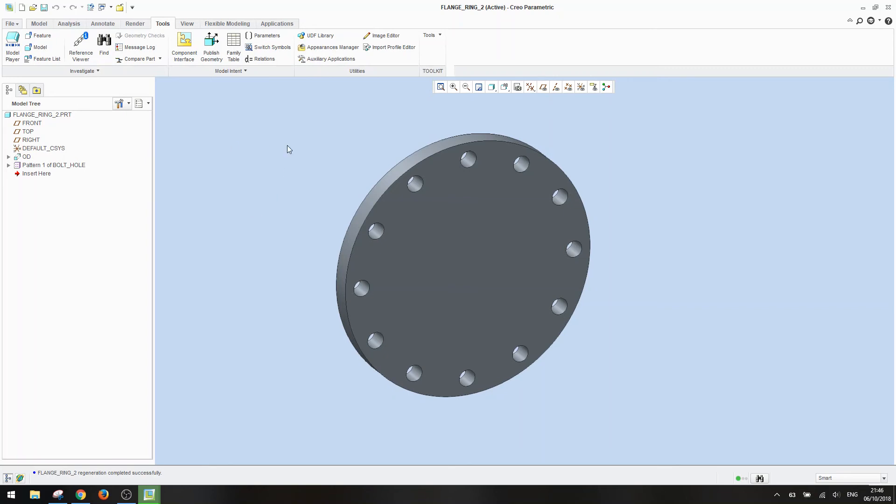
Step: Add a Feat ID column to the model tree and widen the feature name column
click(119, 104)
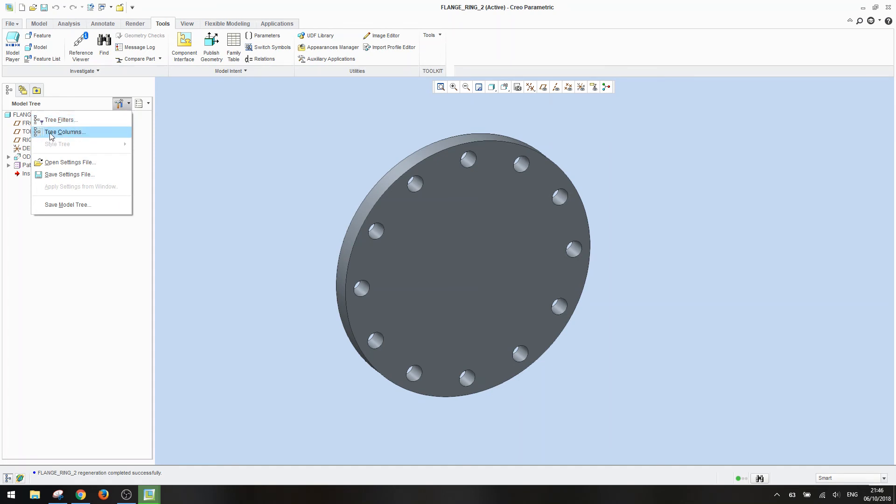
click(65, 135)
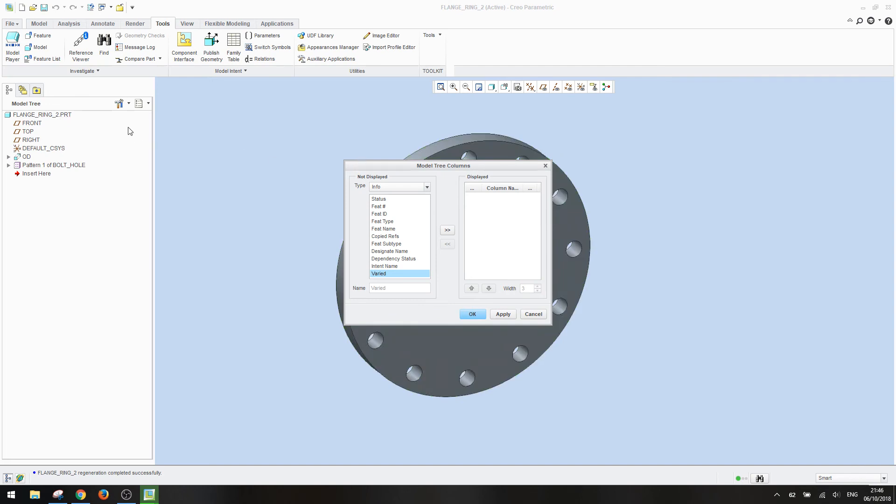
click(389, 214)
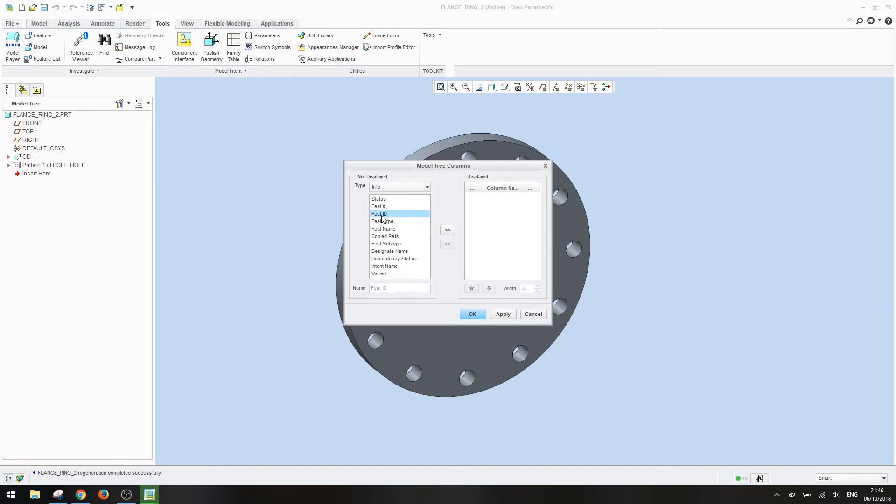
click(447, 231)
click(509, 318)
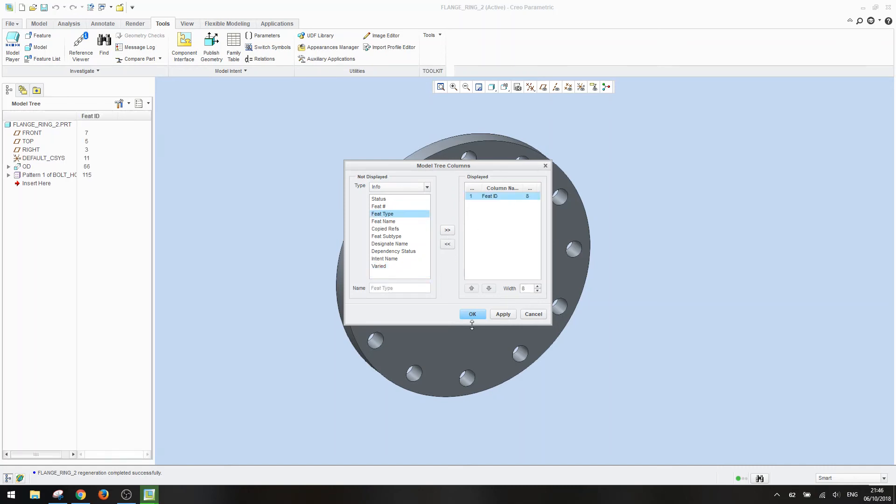
click(471, 314)
drag(76, 116, 96, 115)
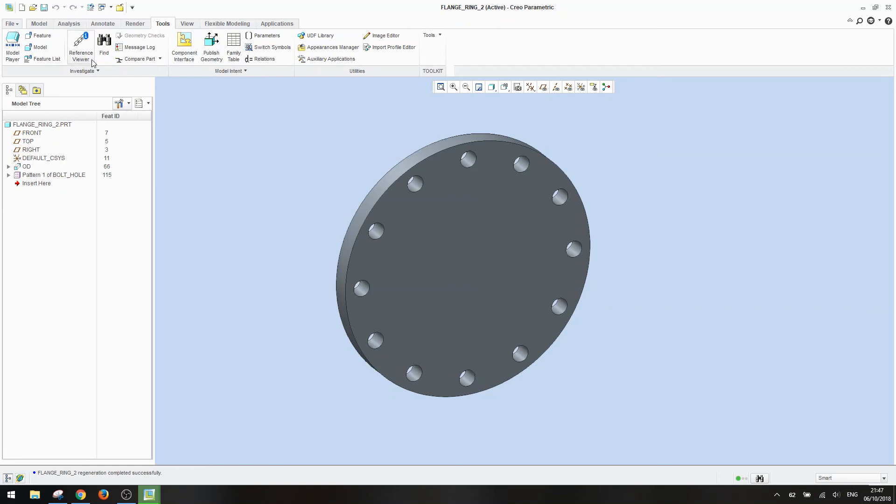
Step: Start an extrude on the flange's front face and sketch a circle centred on the flange
click(39, 25)
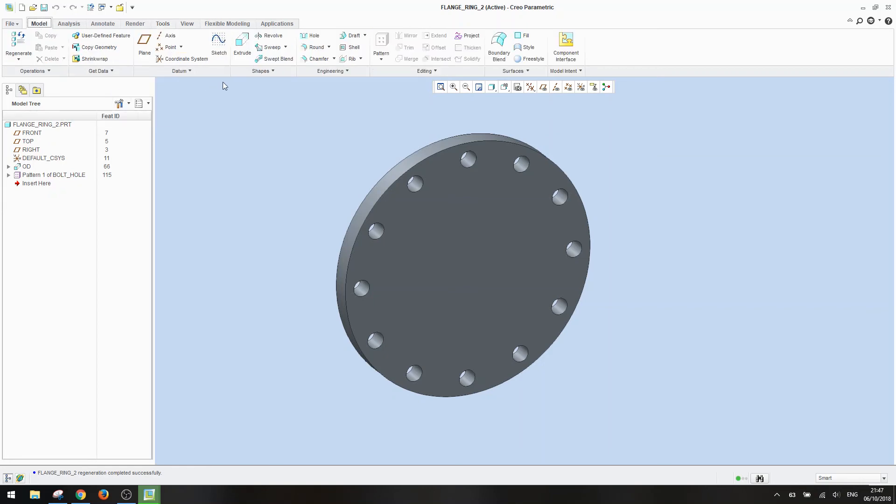
click(241, 50)
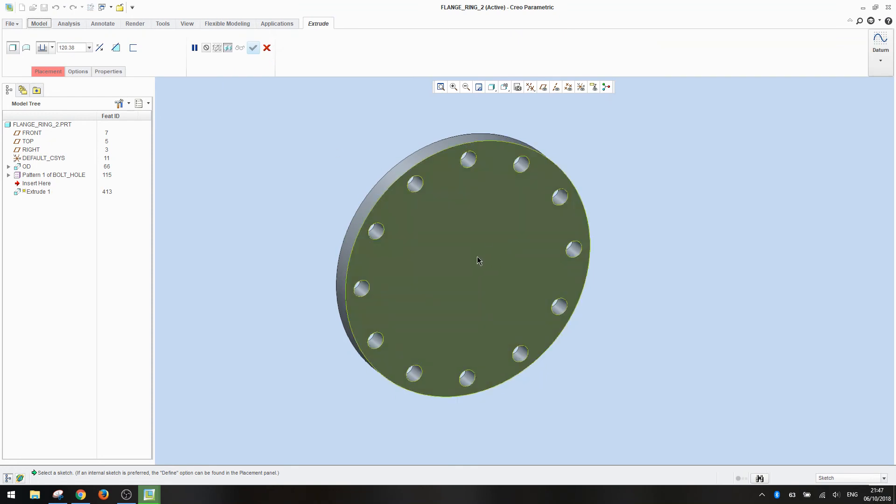
click(477, 257)
click(225, 59)
click(468, 269)
click(425, 209)
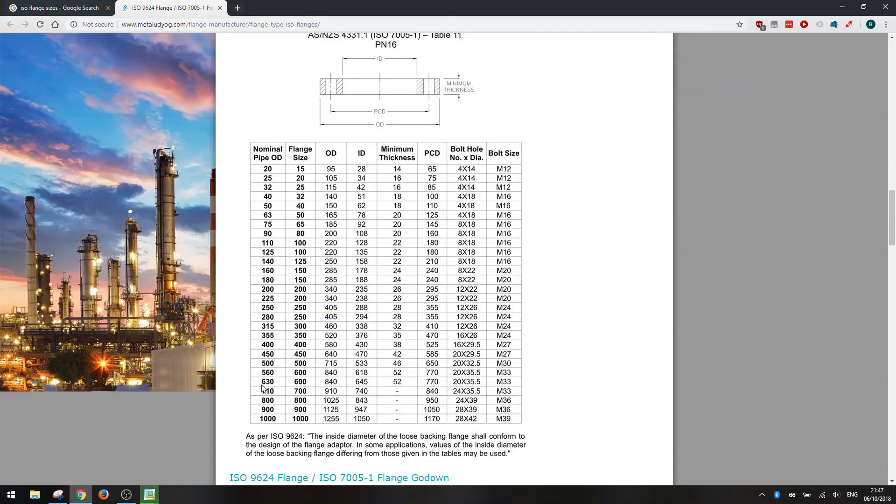
Step: Check the ID for flange size 200 in the browser's flange table, set the sketched circle's diameter to 235 in Creo and finish the sketch
click(81, 494)
click(149, 494)
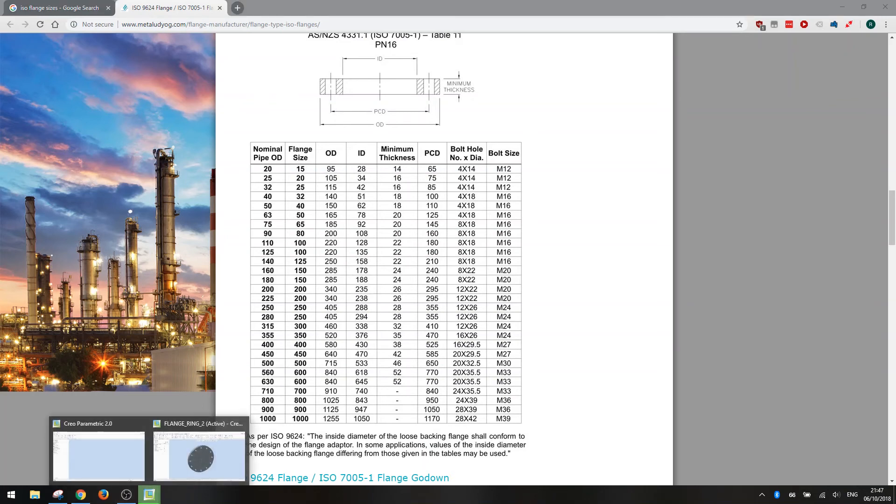
click(170, 460)
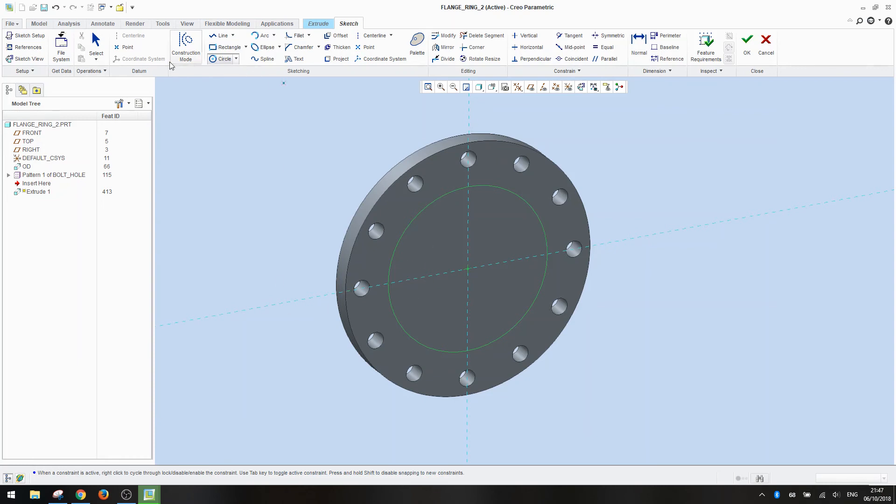
click(96, 47)
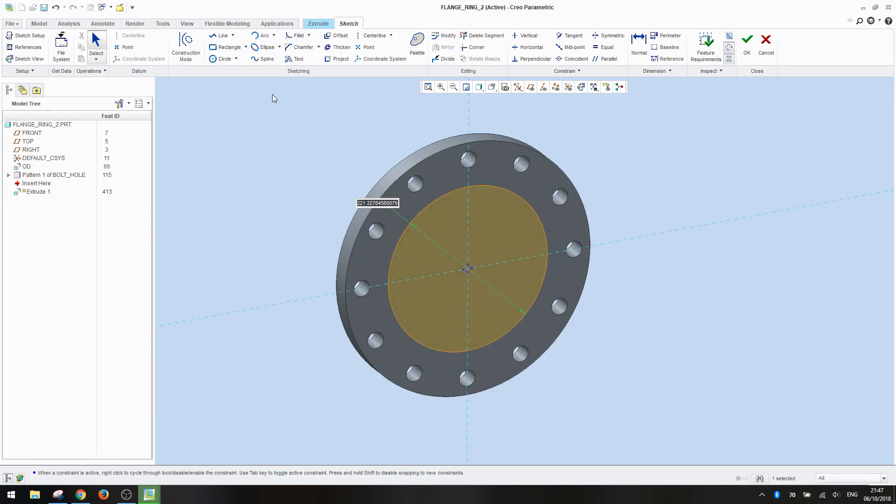
text(230)
key(Return)
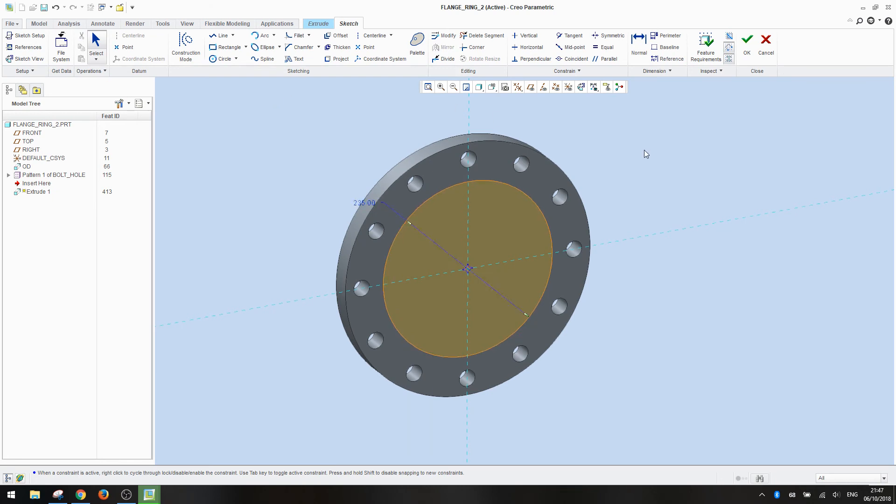
click(746, 46)
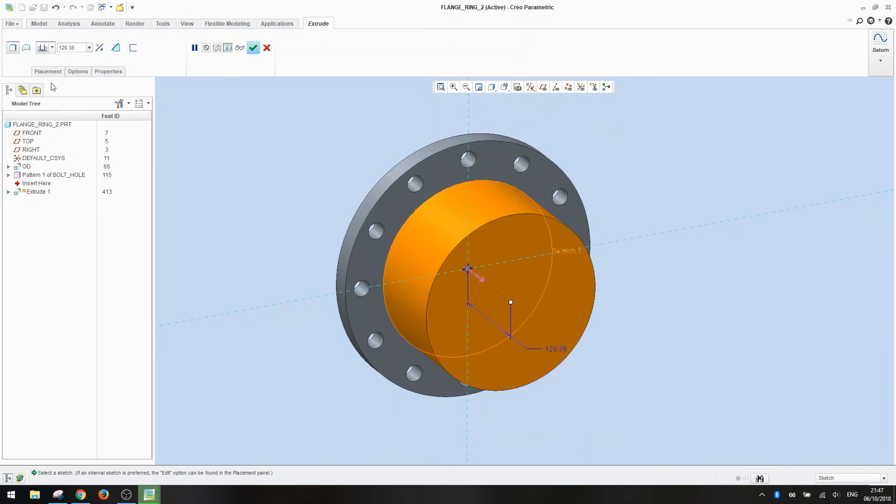
Step: Reverse the extrusion into the flange, make it cut through the full thickness and complete the feature
click(99, 47)
click(52, 47)
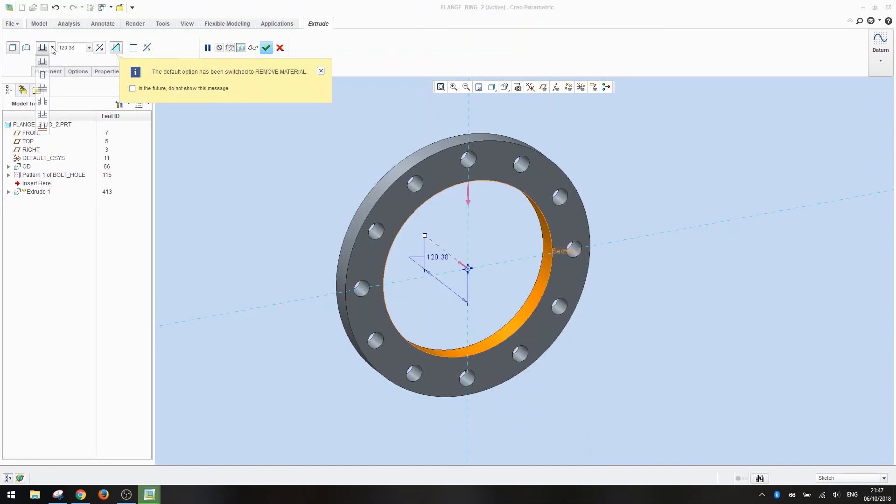
click(43, 96)
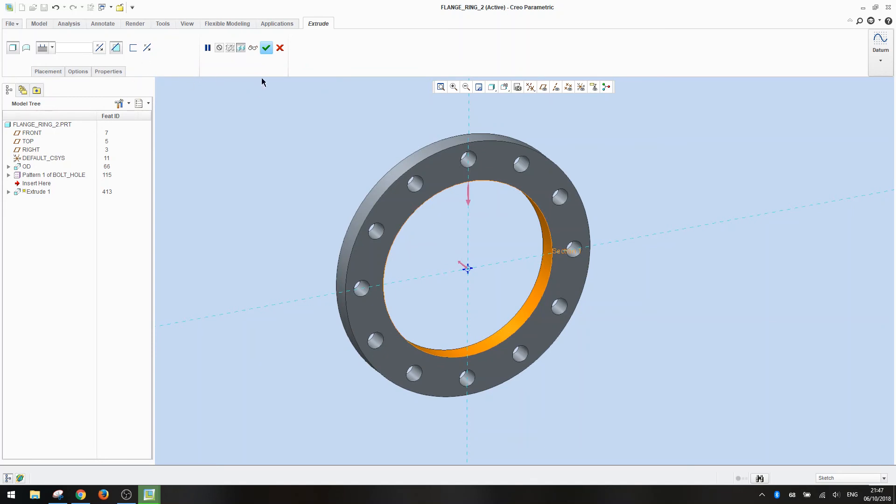
click(266, 48)
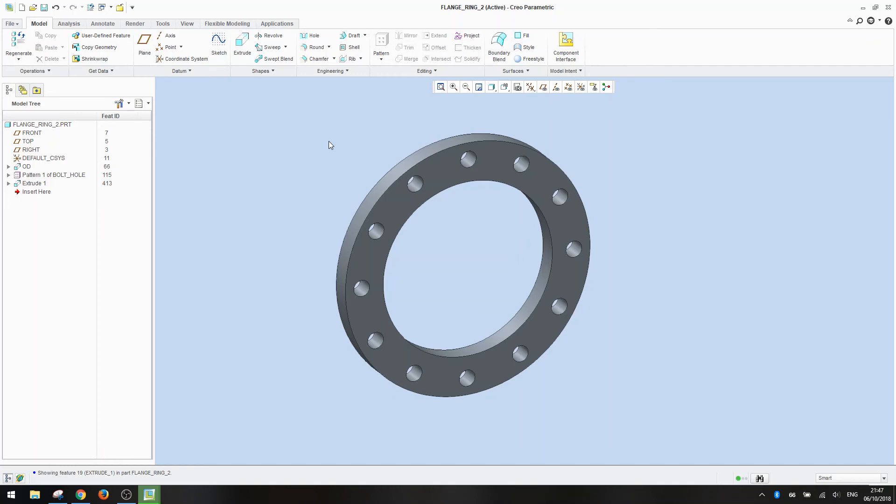
Step: Rename the new bore cut feature as ID
right_click(38, 184)
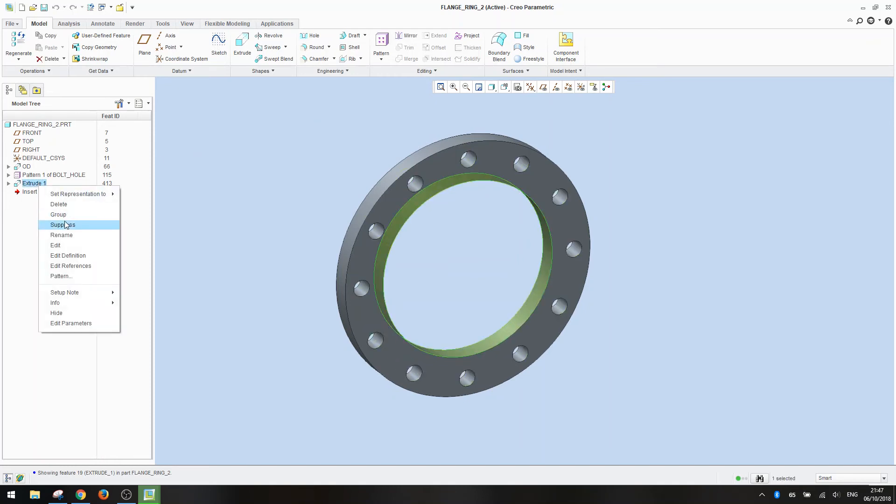
click(74, 235)
text(I)
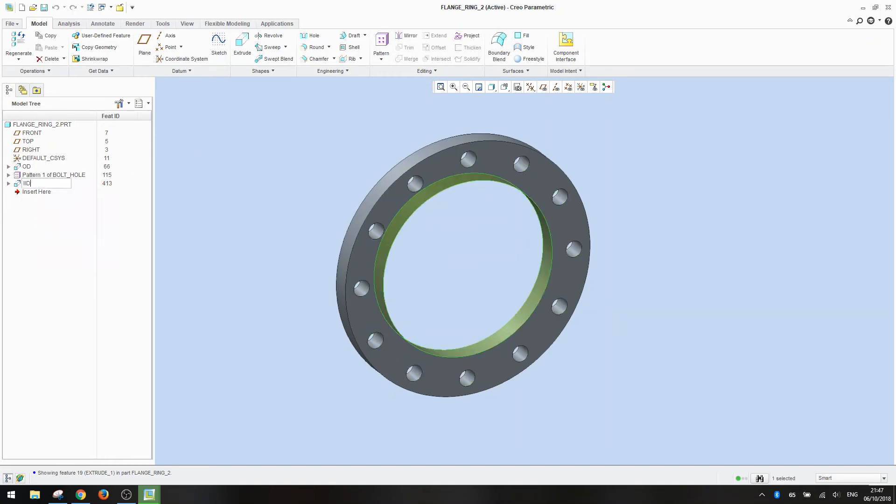
text(D)
key(Return)
click(200, 241)
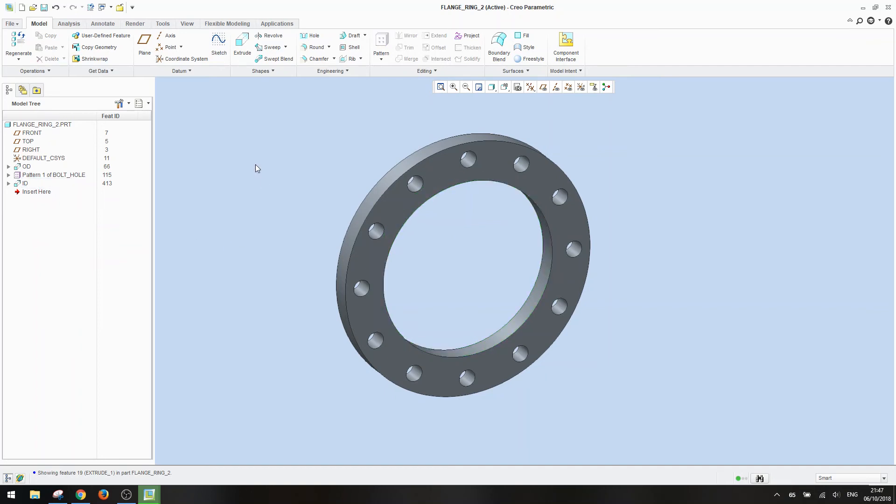
click(162, 23)
click(261, 59)
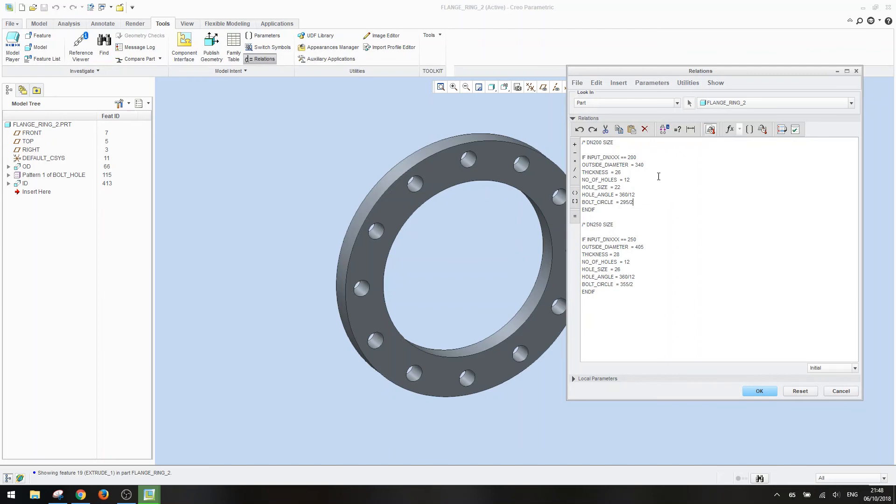
key(Return)
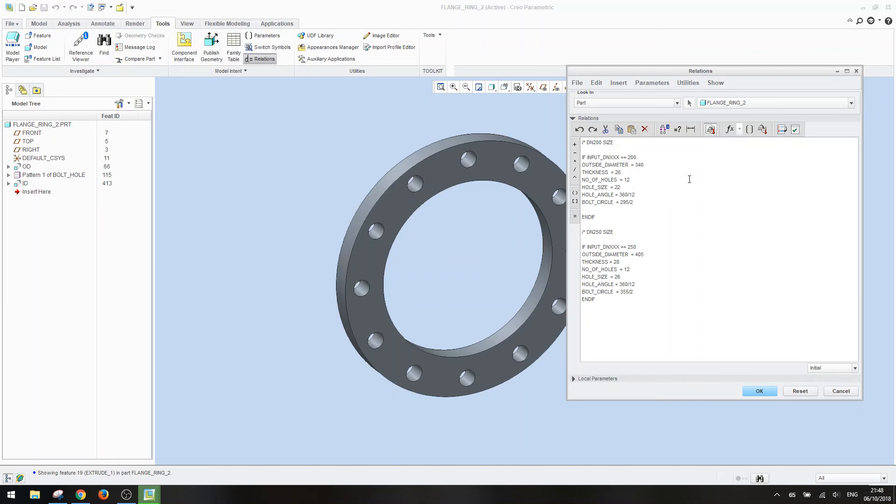
click(490, 178)
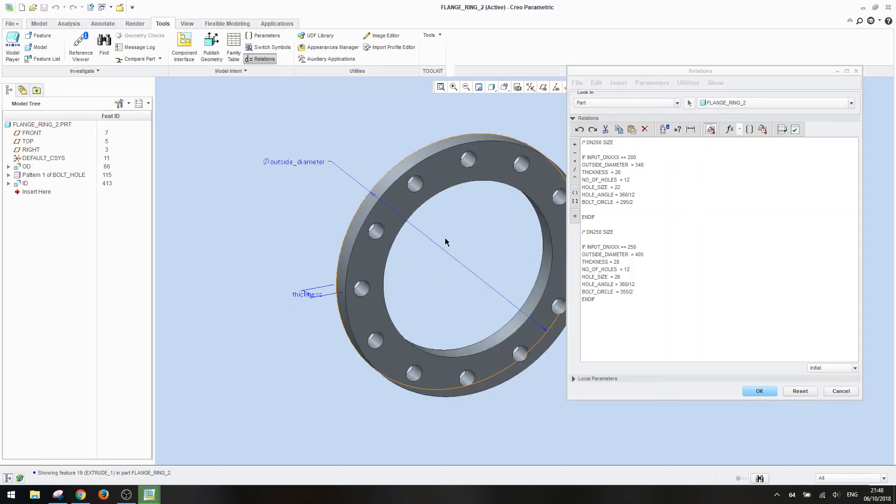
click(25, 184)
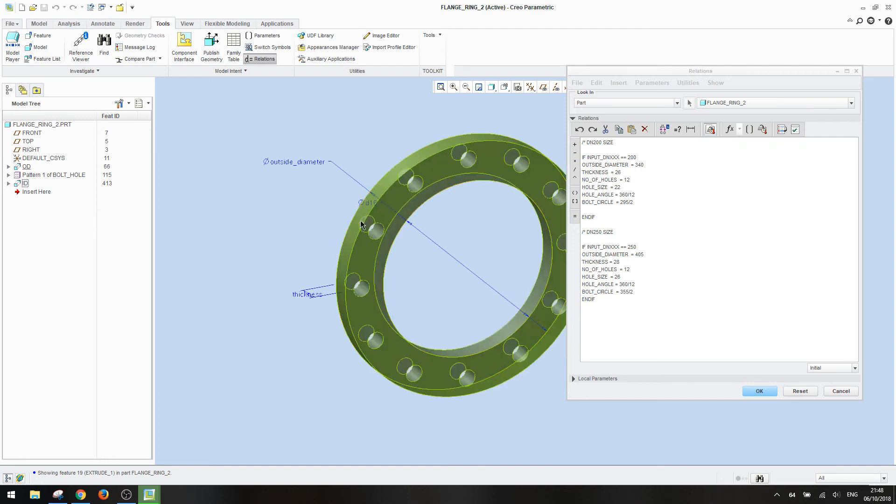
click(370, 207)
click(367, 204)
drag(595, 210, 579, 213)
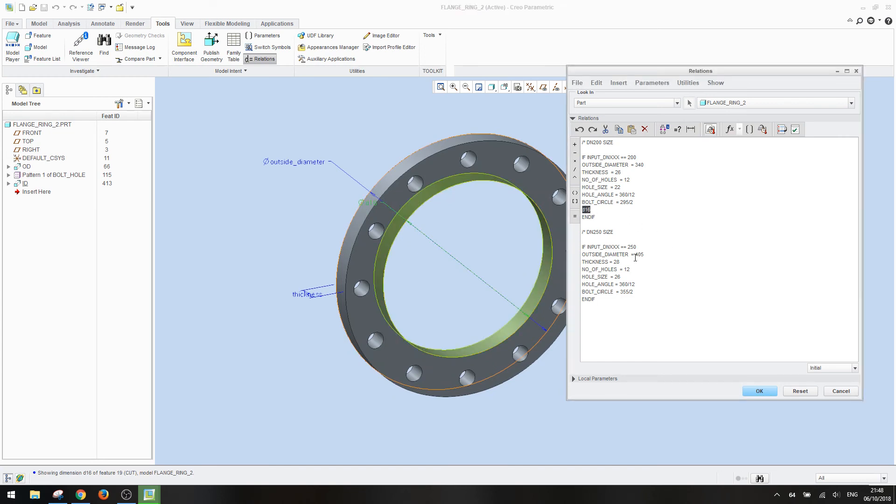
key(Delete)
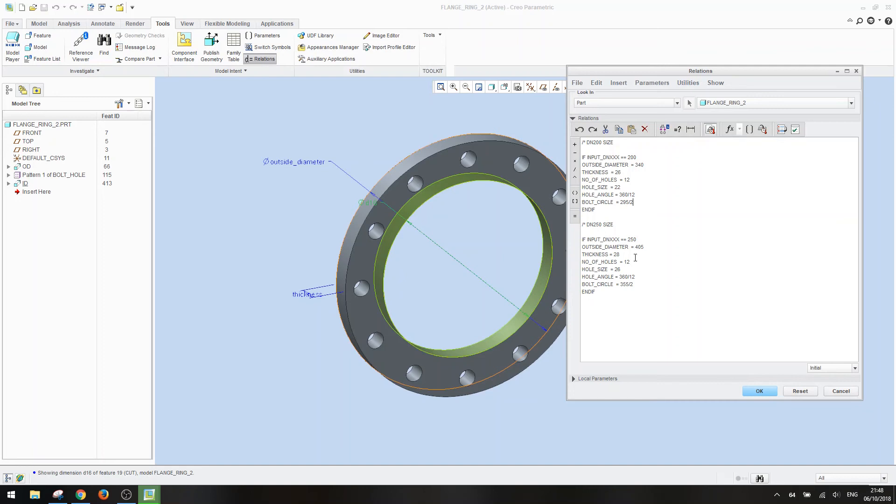
click(768, 392)
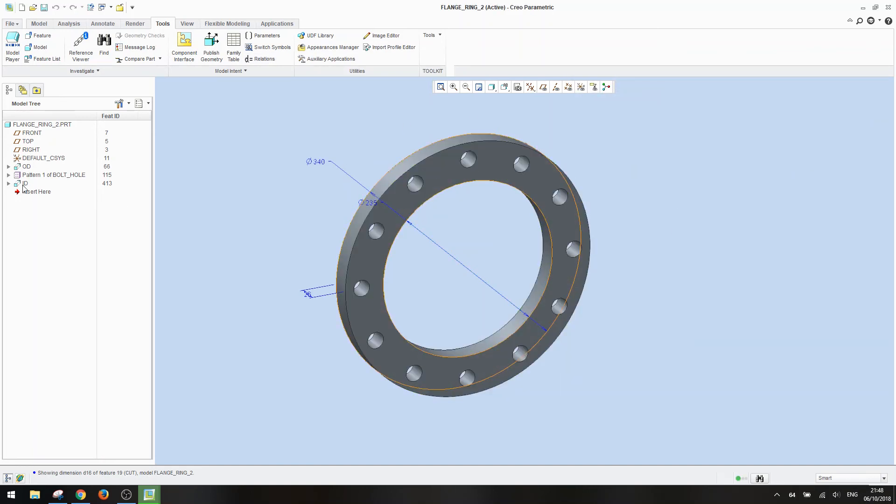
Step: Name the ID feature's diameter dimension inner_diameter and check its symbol on the model
click(372, 201)
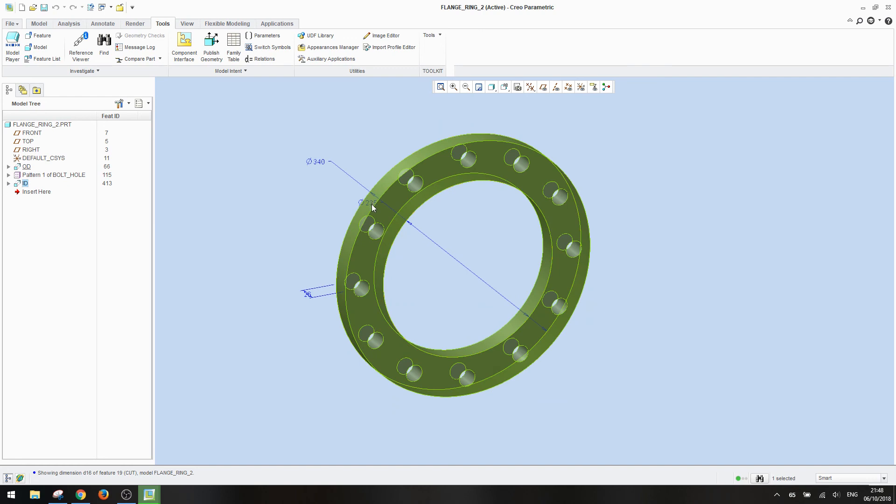
mouse_move(329, 199)
middle_down()
mouse_move(380, 203)
mouse_move(322, 187)
middle_up()
right_click(28, 185)
click(231, 169)
click(479, 87)
right_click(25, 183)
click(41, 242)
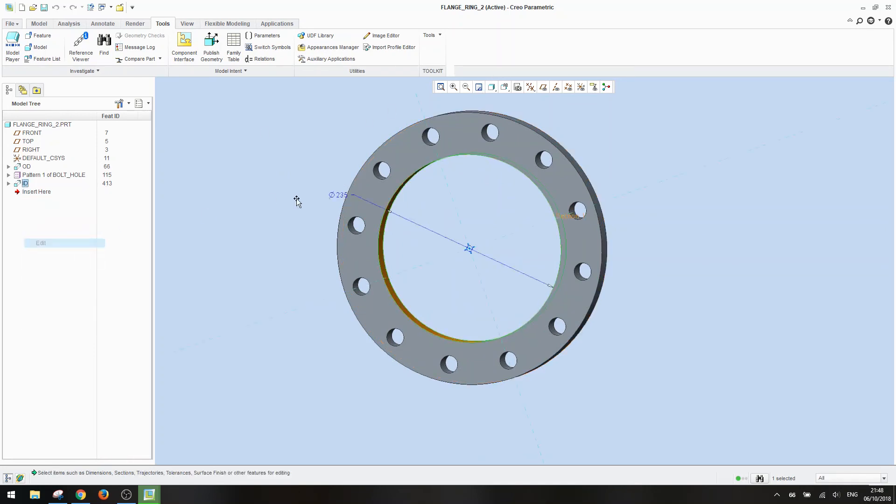
click(339, 195)
right_click(229, 153)
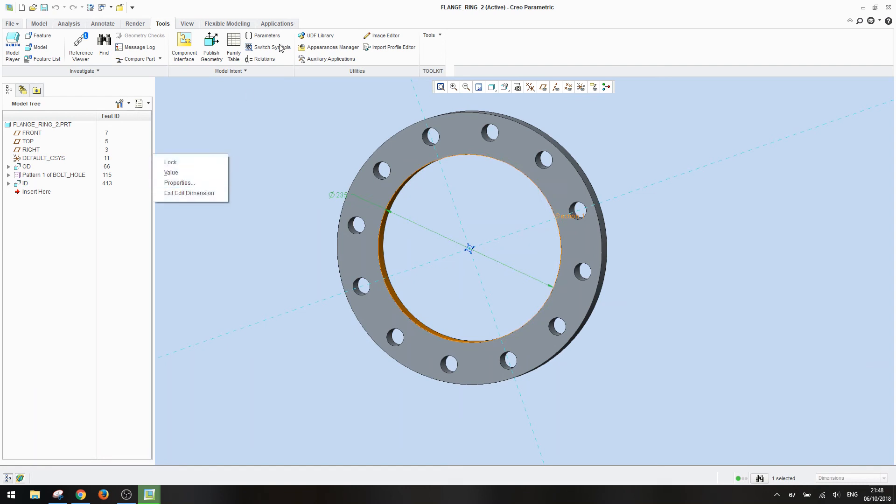
click(178, 183)
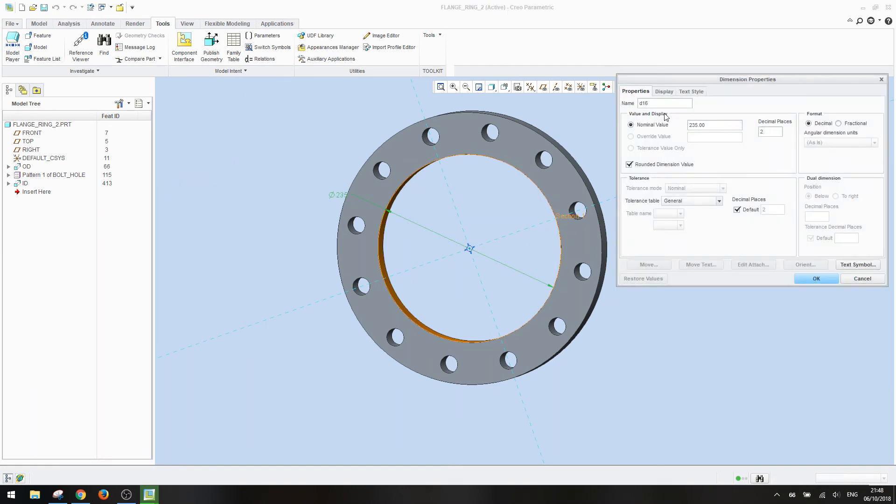
text(inner_diameter)
click(812, 280)
click(270, 47)
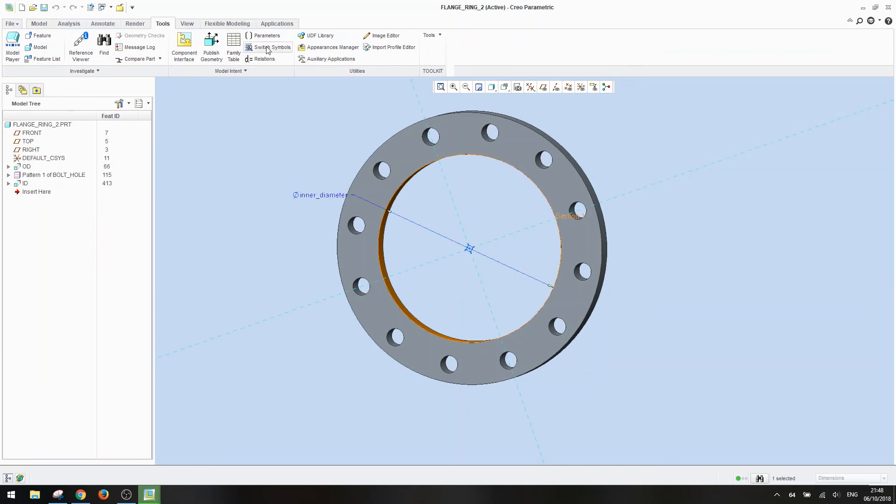
click(267, 47)
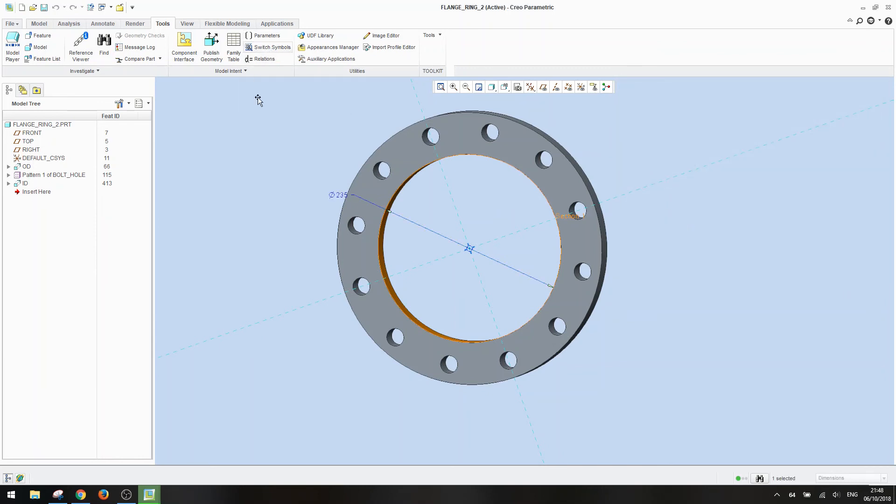
Step: Add the relation inner_diameter = 235 to the DN200 block, taking the ID from the browser's flange table
click(266, 60)
click(758, 101)
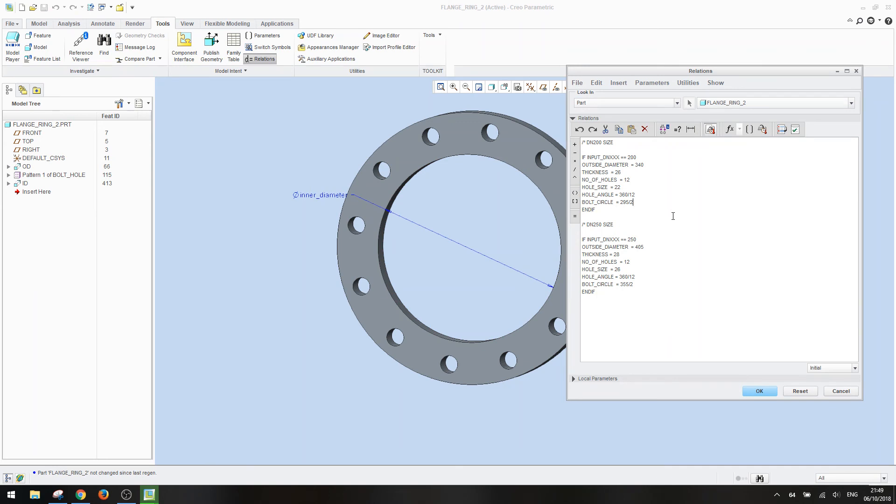
key(Return)
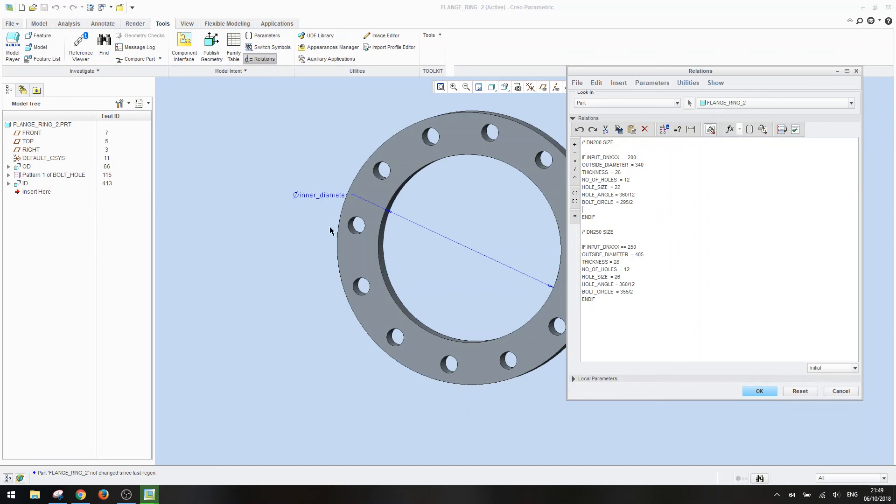
click(309, 196)
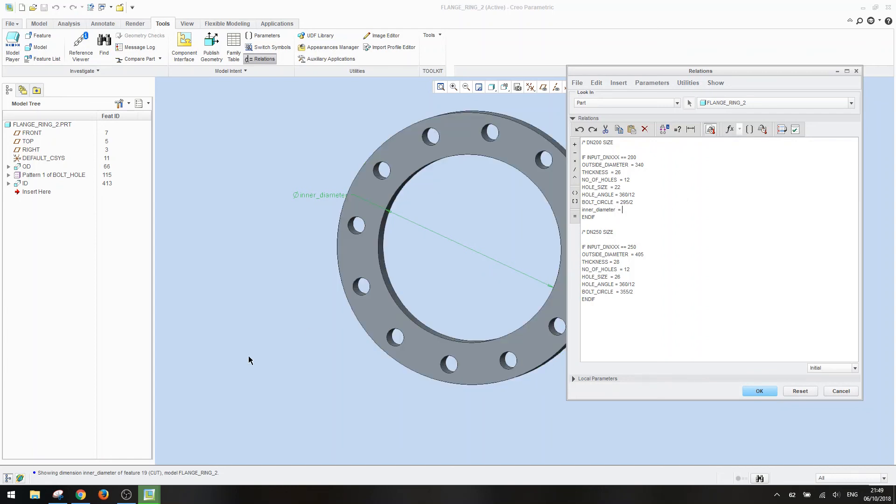
click(80, 495)
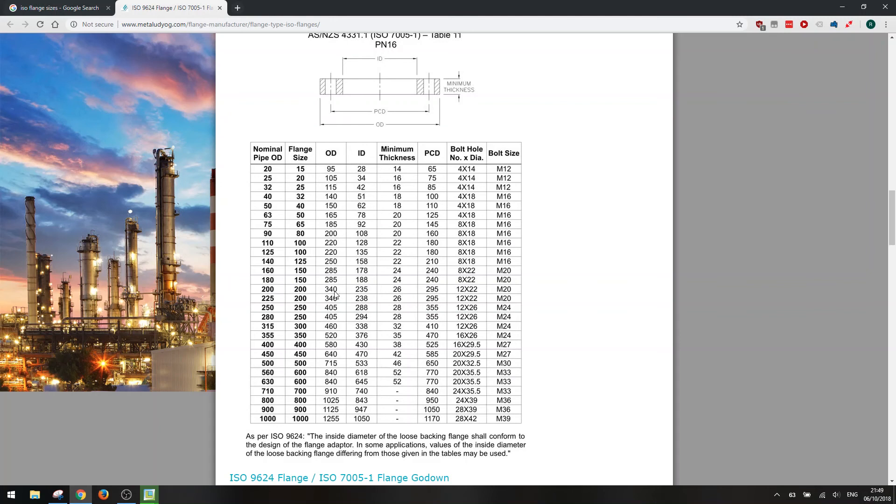
click(155, 497)
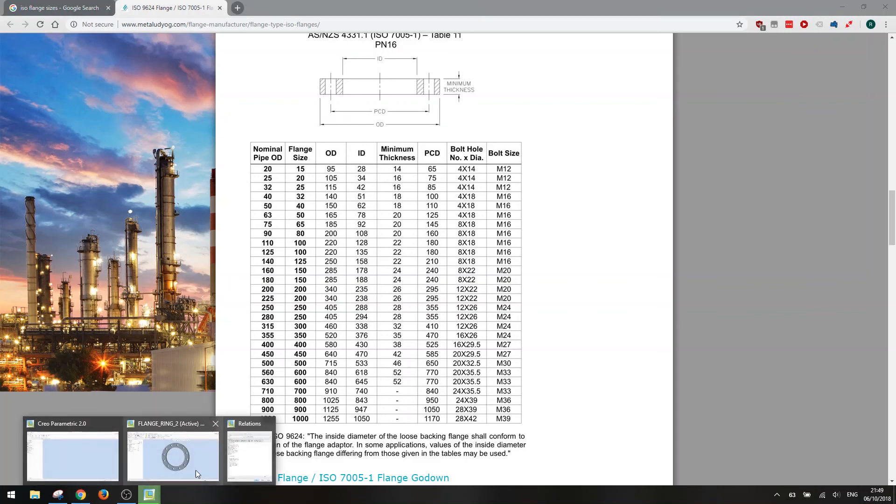
click(250, 450)
text(235)
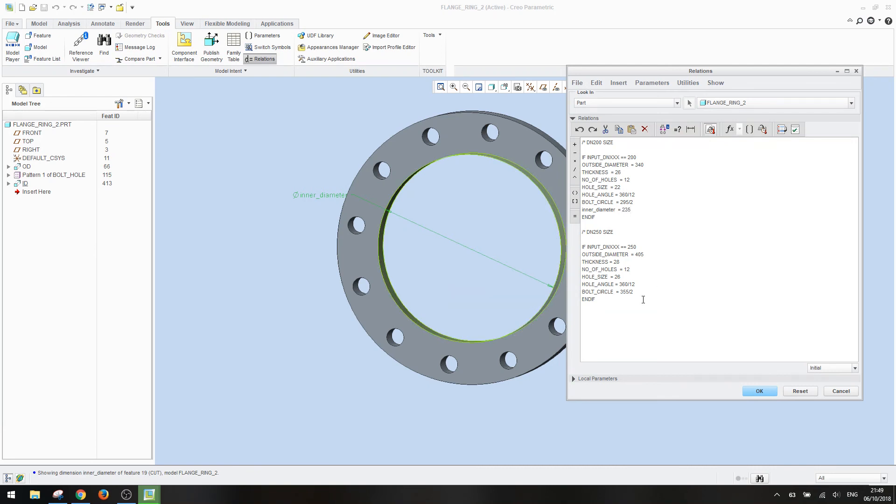
Step: Add the relation inner_diameter = 288 to the DN250 block, taking the ID from the browser's flange table
key(Return)
click(327, 196)
click(683, 304)
text(=)
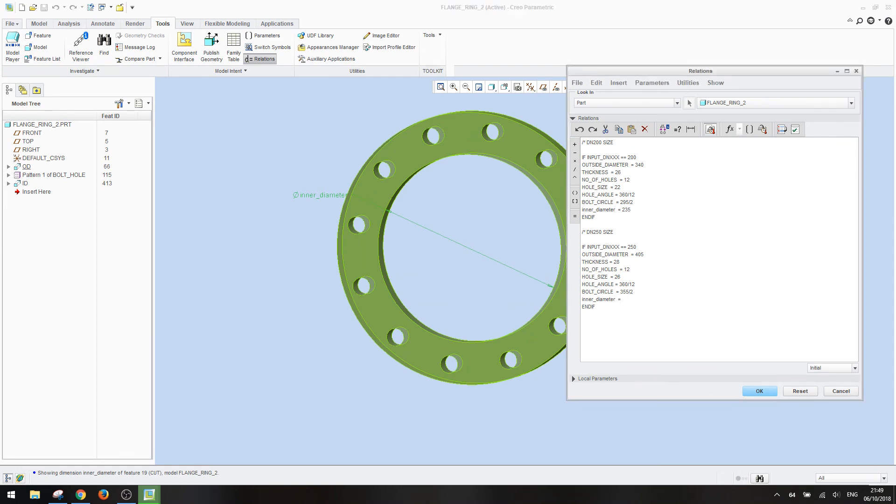
key(BackSpace)
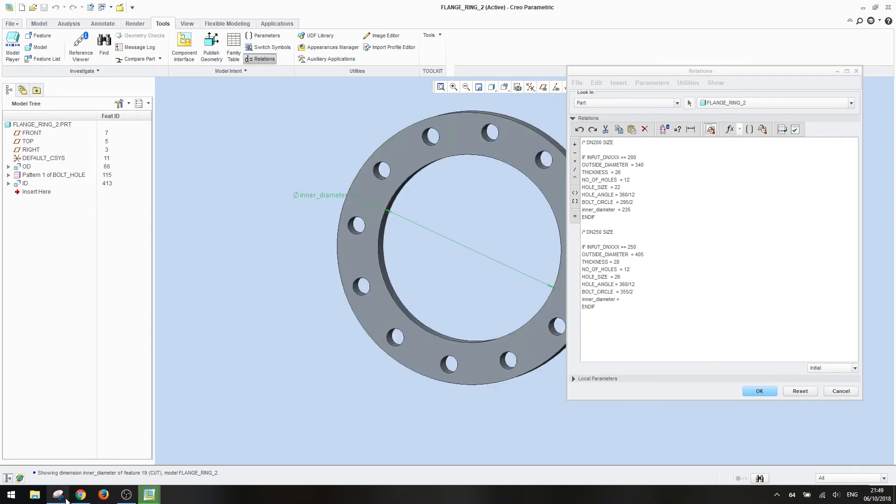
click(81, 495)
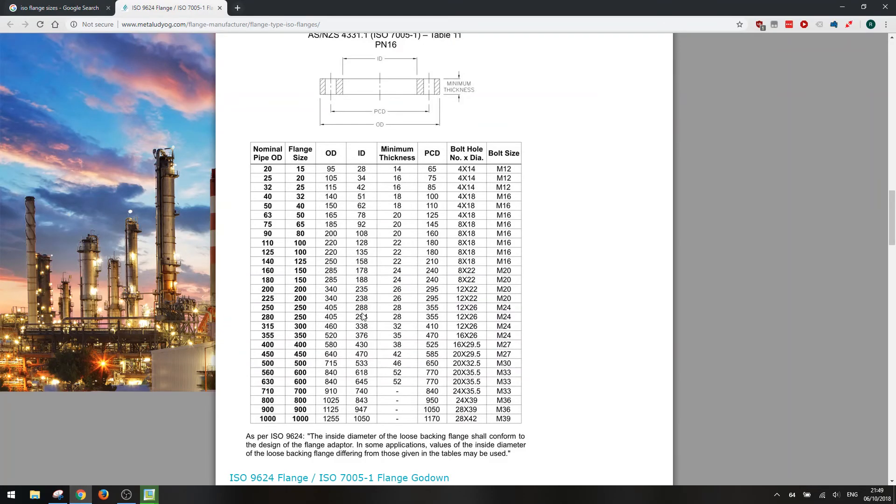
mouse_move(149, 495)
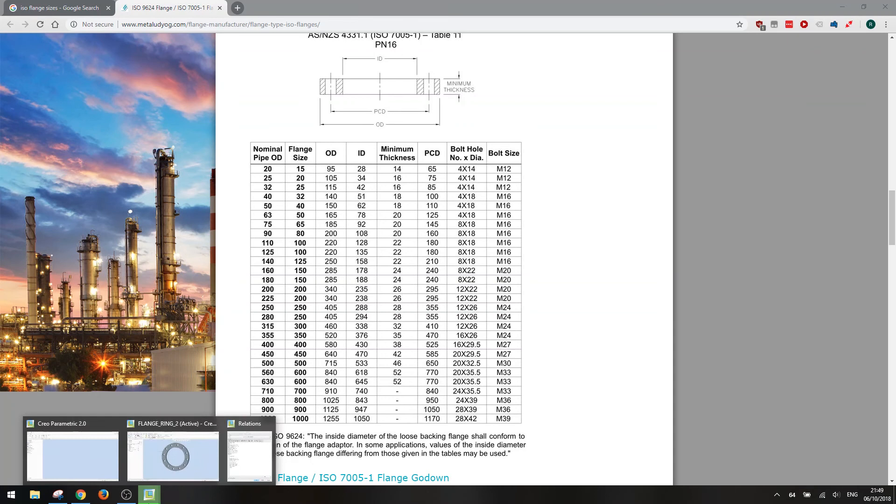
click(251, 475)
text(288)
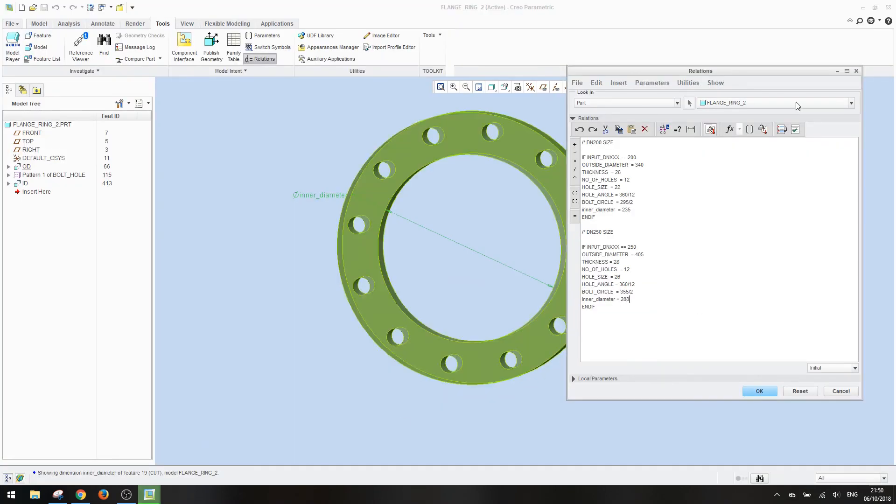
Step: Verify the relations with the new inner_diameter values and accept them into the part
click(795, 130)
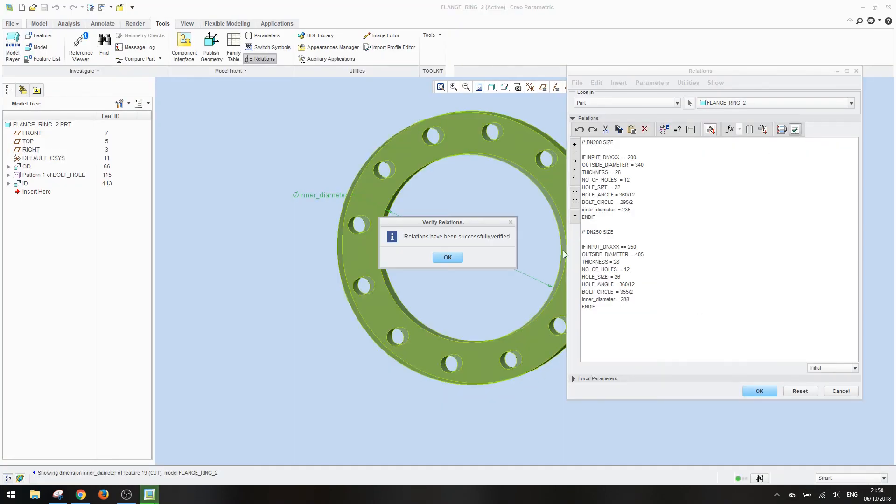
click(447, 258)
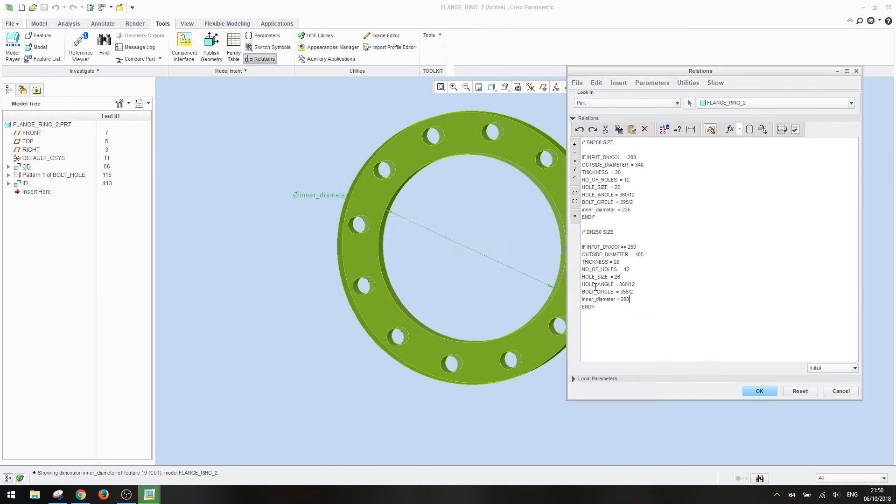
click(765, 392)
Step: Suppress the ID bore cut feature
mouse_move(656, 204)
middle_down()
mouse_move(684, 171)
mouse_move(650, 172)
middle_up()
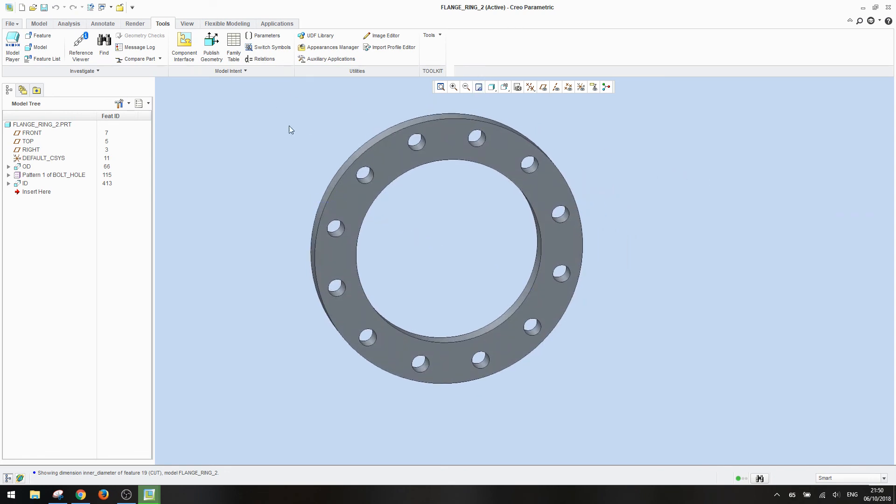
middle_drag(303, 161, 347, 140)
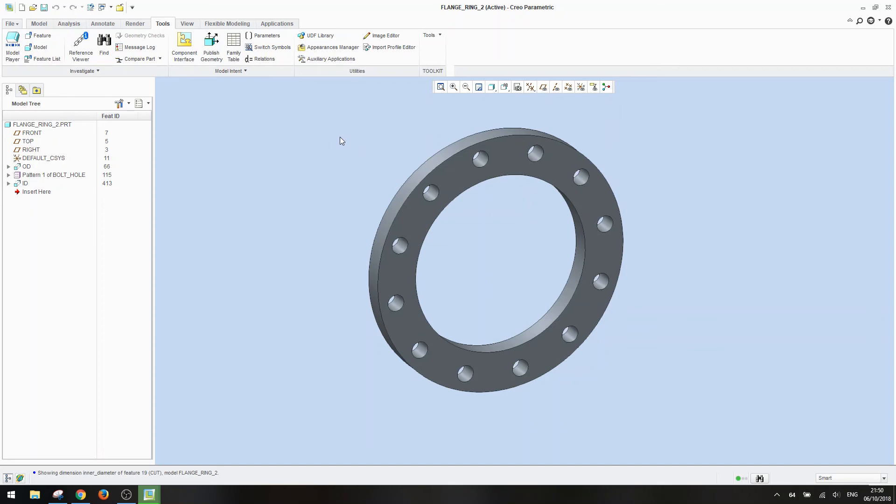
right_click(27, 185)
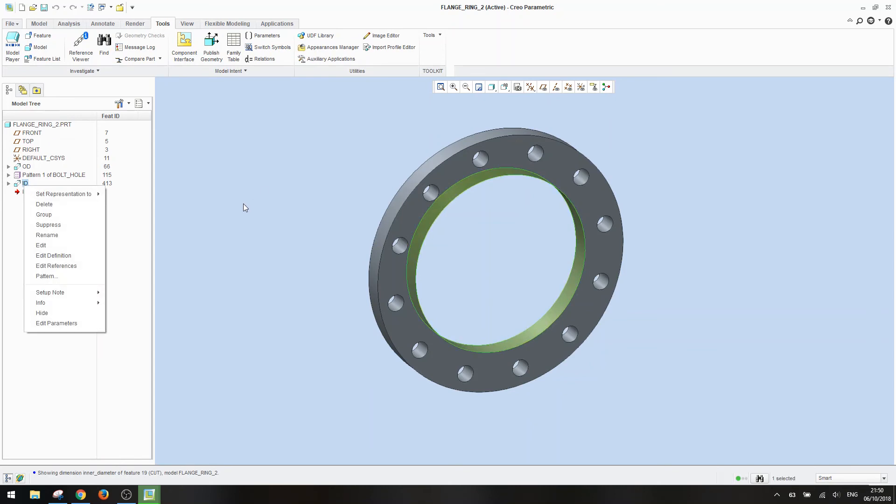
click(84, 225)
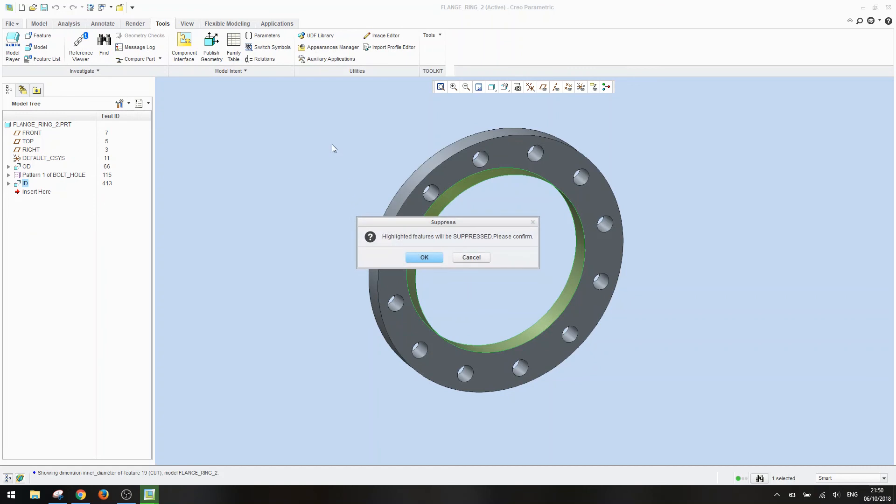
click(422, 257)
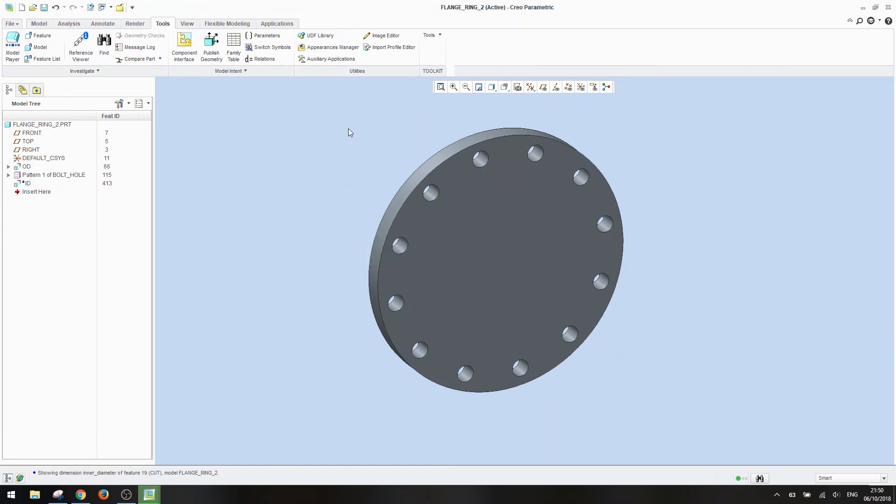
shift+middle_drag(351, 133, 345, 139)
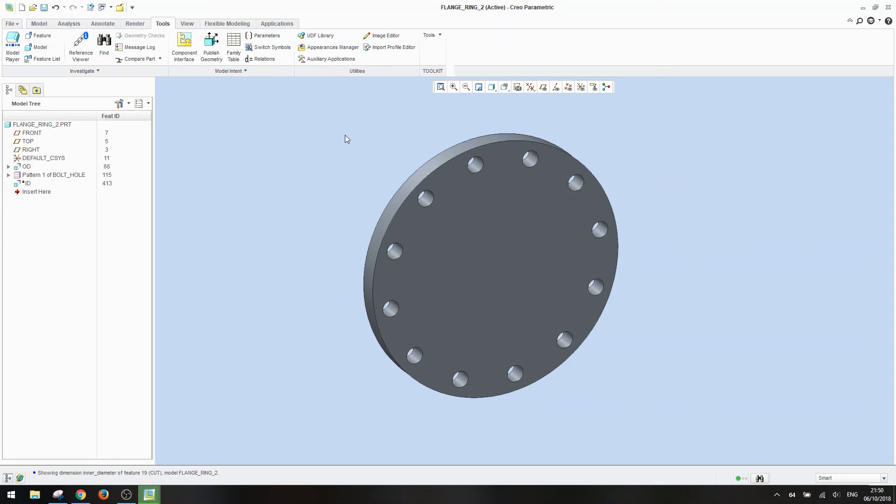
Step: Open the part's program design for editing, incorporate it into the model with the current values and leave the Program command
click(259, 73)
click(214, 82)
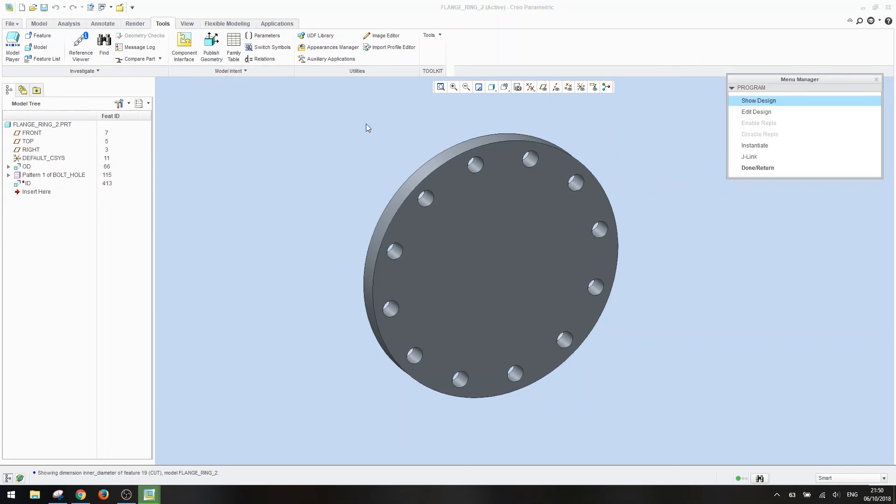
click(784, 114)
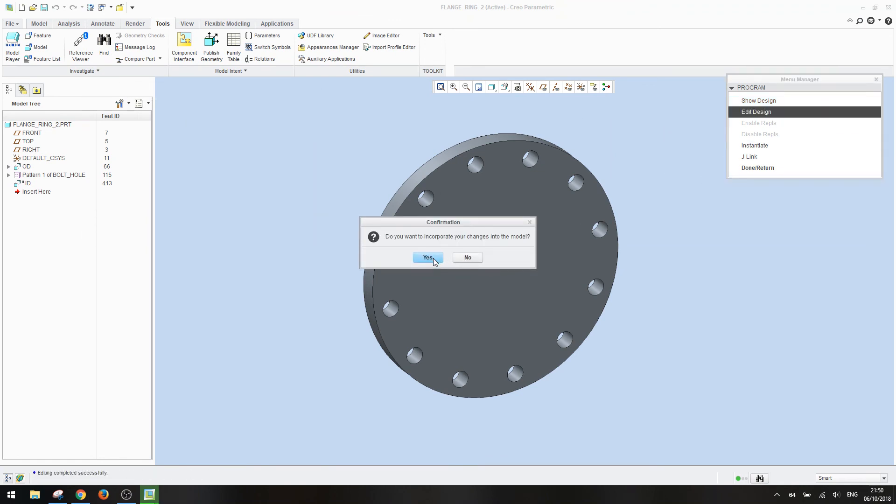
click(432, 259)
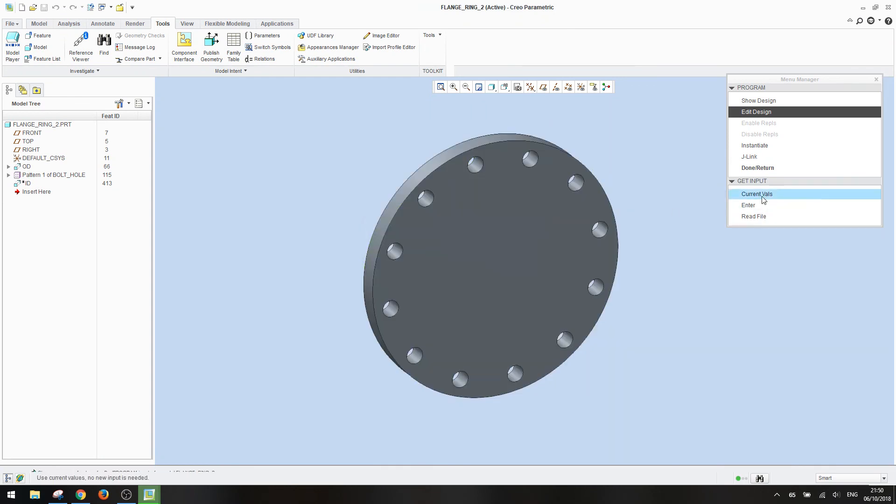
click(763, 195)
click(759, 169)
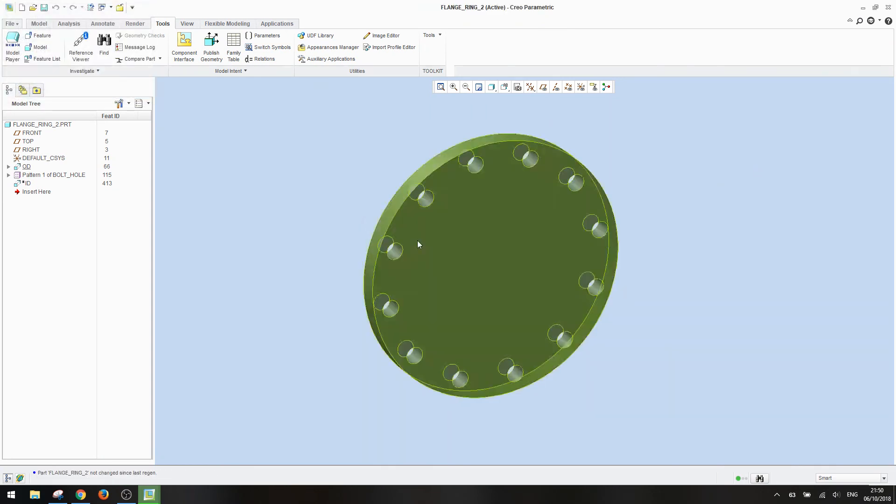
Step: Check the Tutorial folder in File Explorer and save the FLANGE_RING_2 part to that folder
click(35, 495)
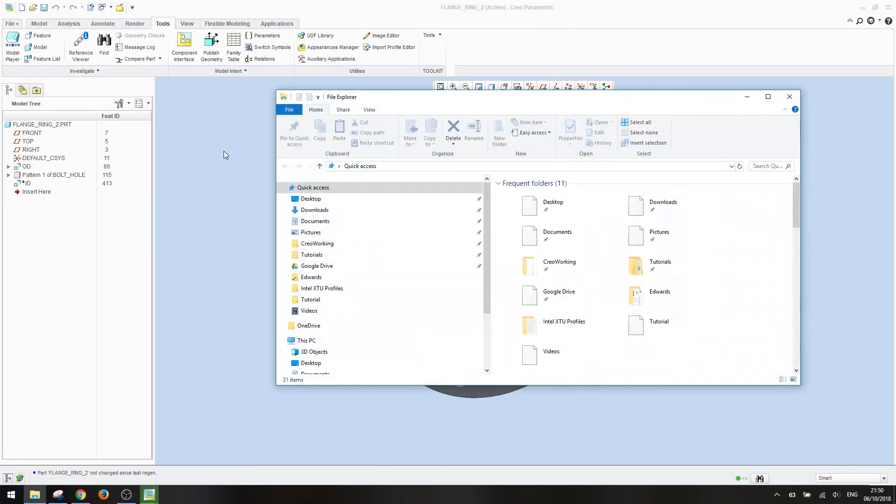
click(327, 300)
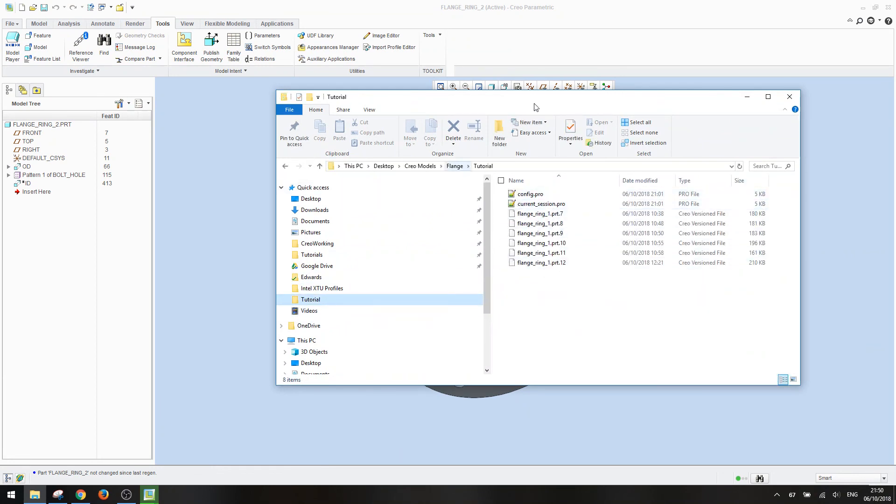
click(467, 22)
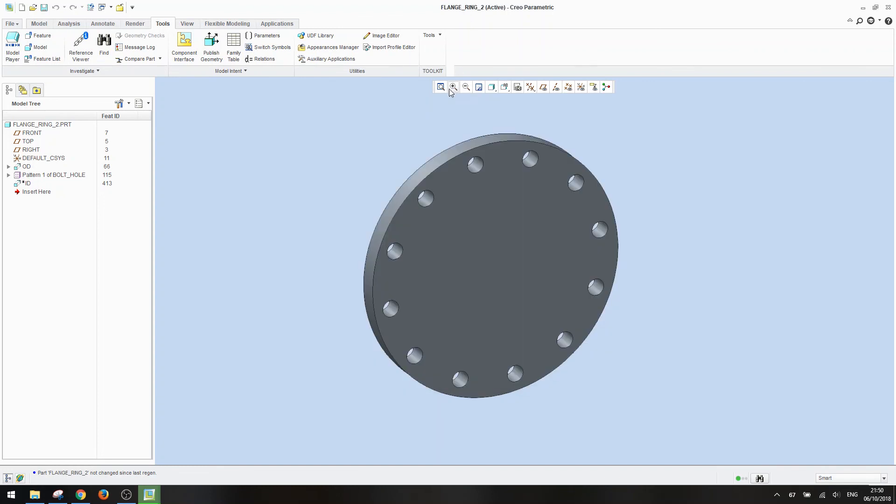
key(ctrl+s)
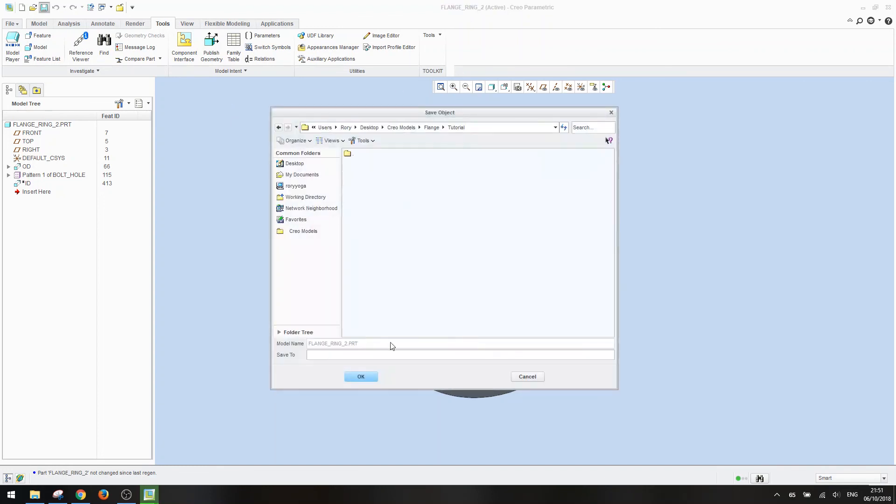
Step: Open the saved part's program design for editing once more and close it without incorporating changes into the model
click(234, 71)
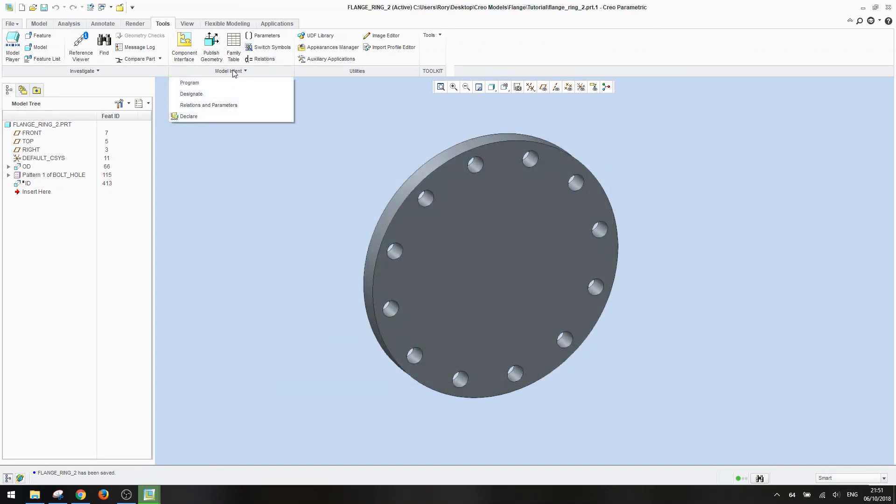
click(206, 83)
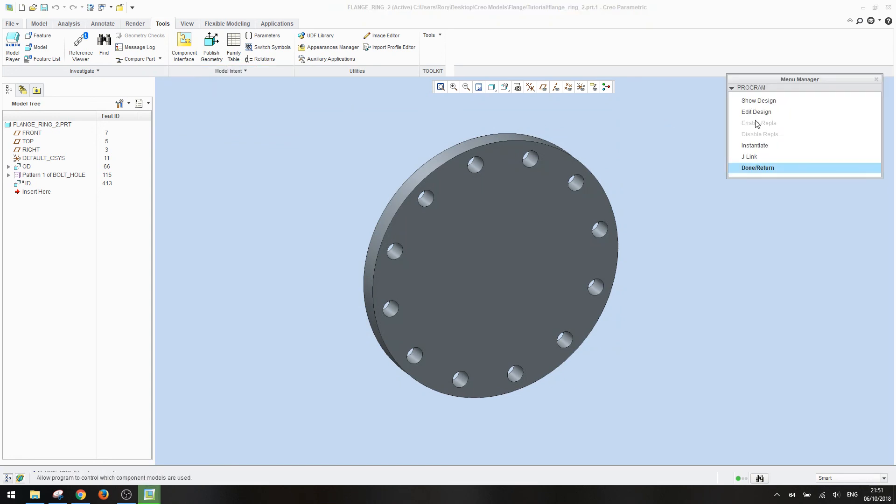
click(767, 112)
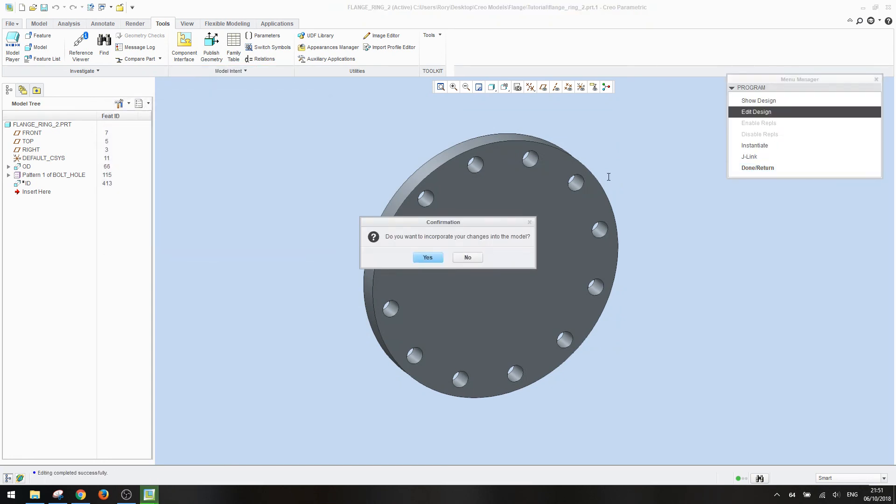
click(427, 257)
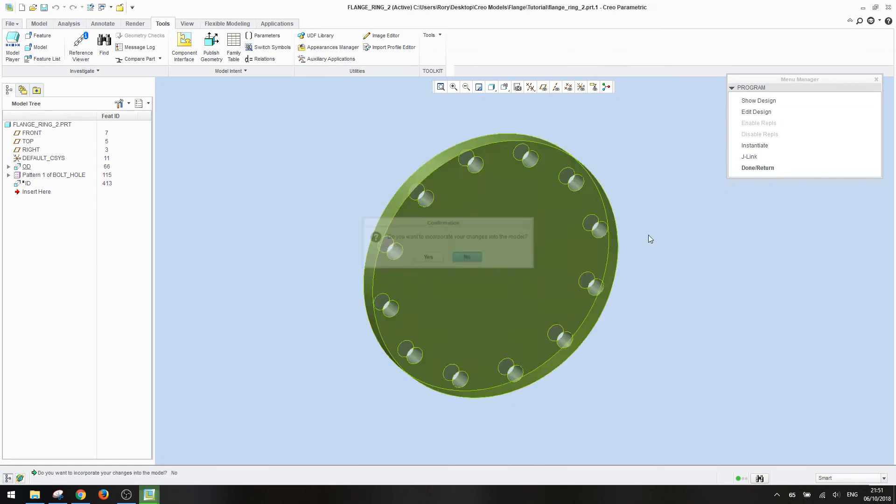
click(761, 168)
Step: Open the program file flange_ring_2.pls from the Tutorial folder in Notepad++ and reposition its window
click(35, 495)
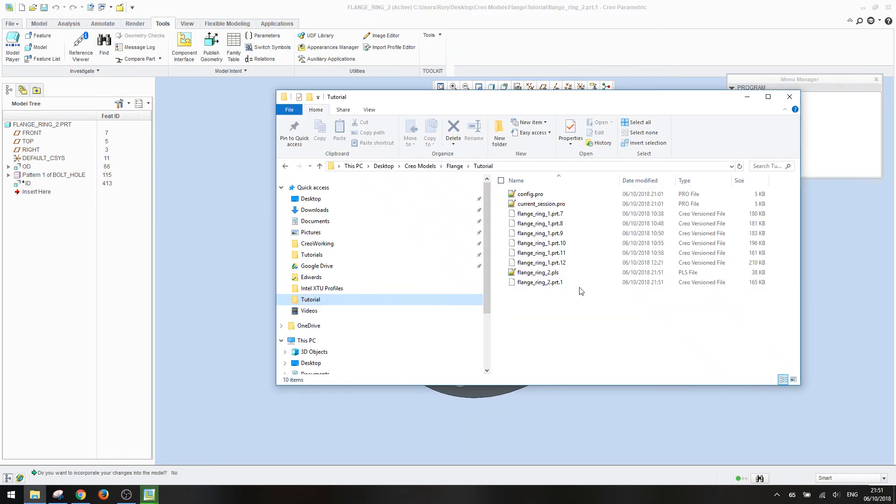
click(565, 274)
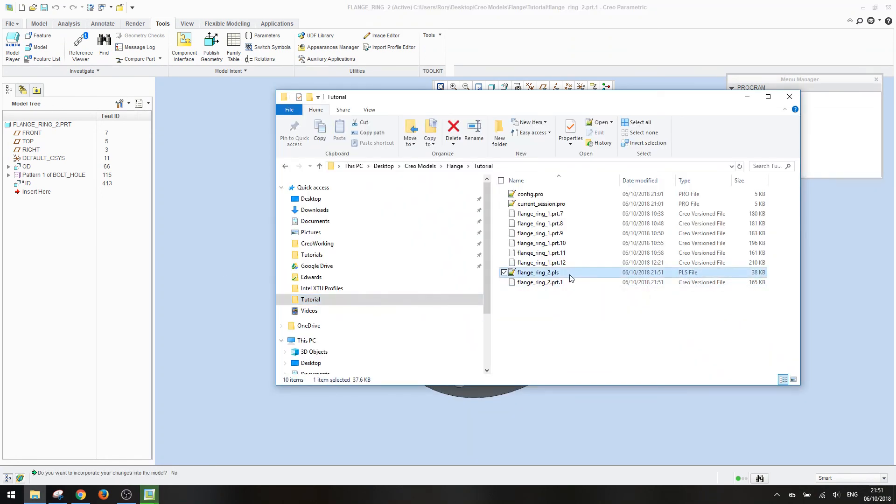
double_click(564, 277)
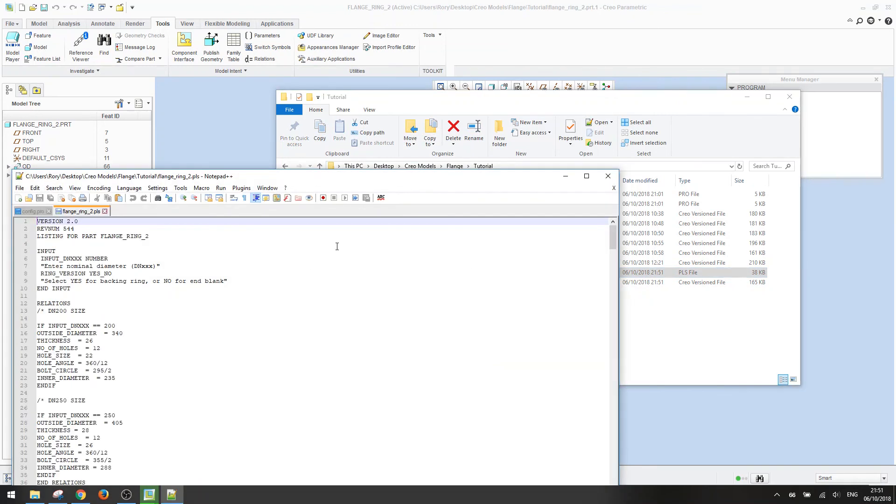
drag(315, 180, 387, 70)
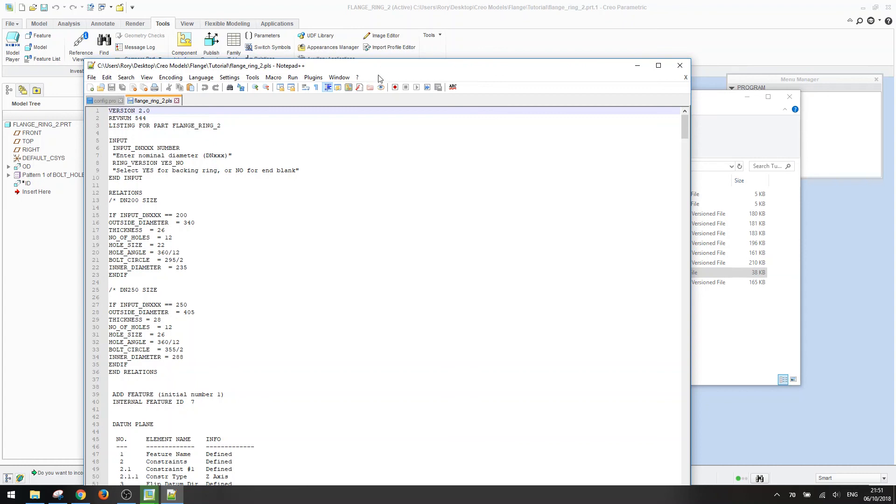
drag(321, 67, 394, 51)
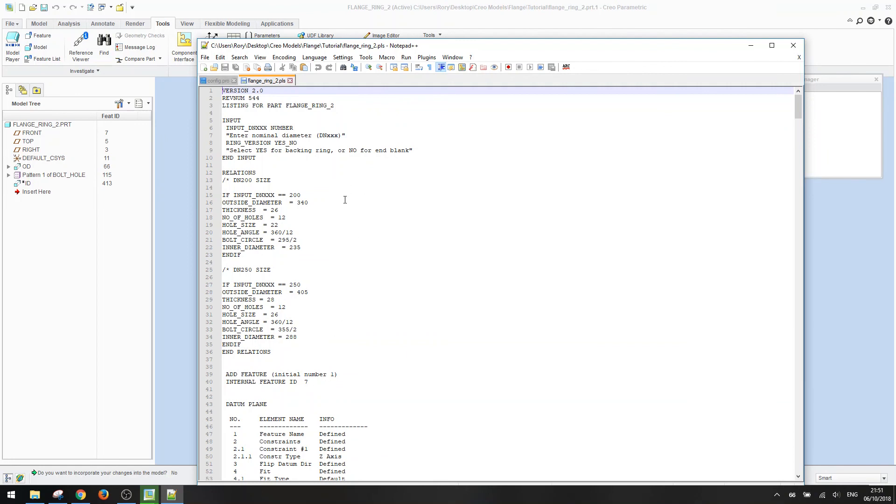
Step: Look through the program listing for the OD extrude and examine its feature block, including the internal feature ID
scroll(349, 269, down, 20)
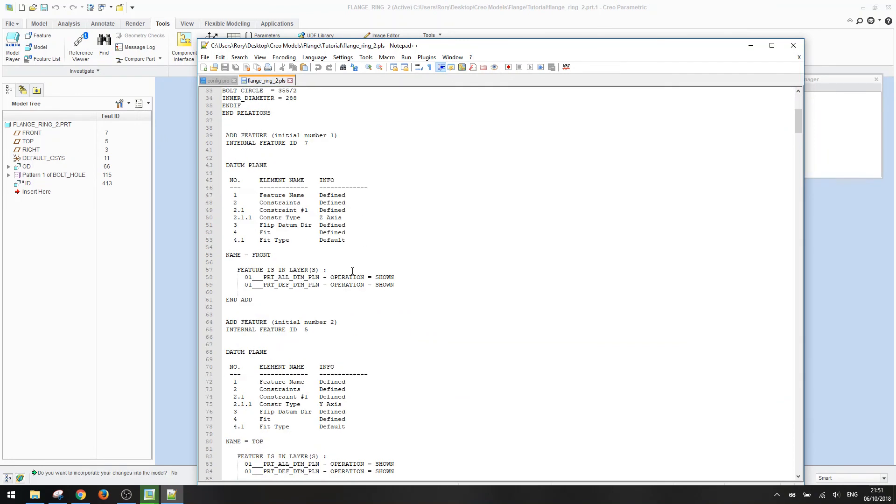
scroll(353, 272, down, 13)
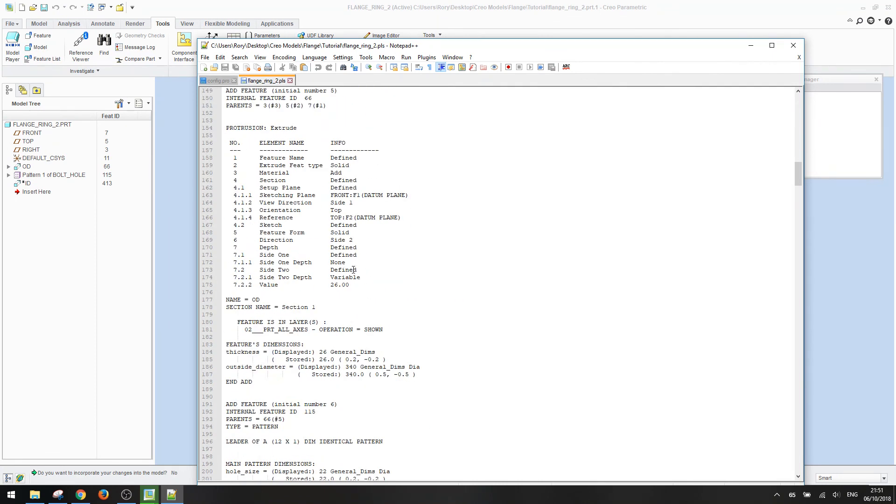
scroll(353, 269, down, 14)
scroll(353, 269, up, 15)
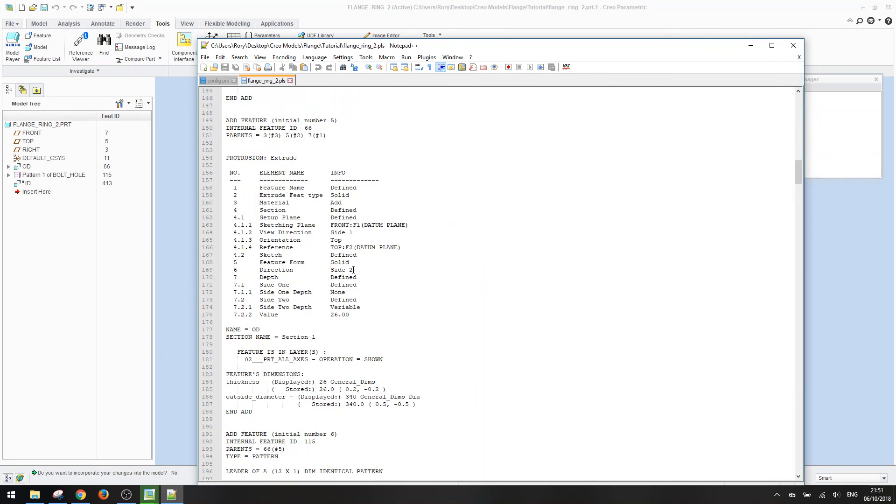
scroll(324, 291, up, 2)
scroll(316, 322, down, 10)
scroll(311, 318, up, 9)
scroll(305, 315, down, 6)
scroll(305, 316, up, 7)
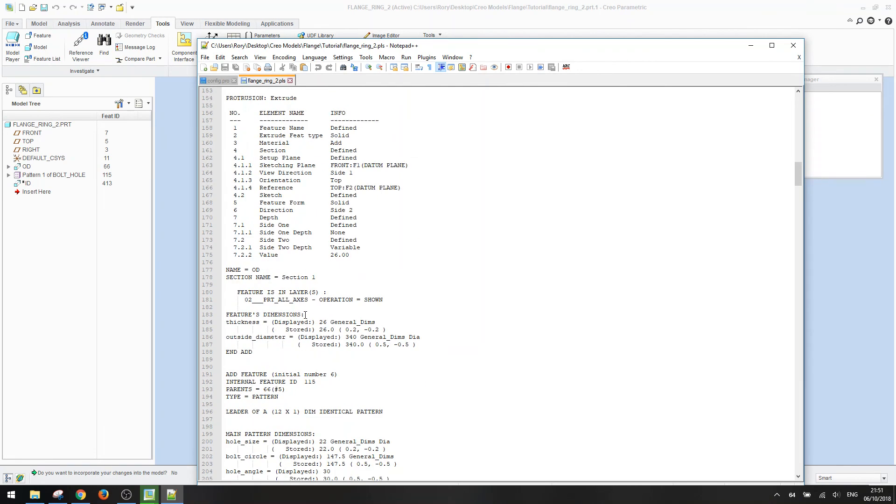
scroll(292, 329, down, 1)
scroll(324, 159, up, 3)
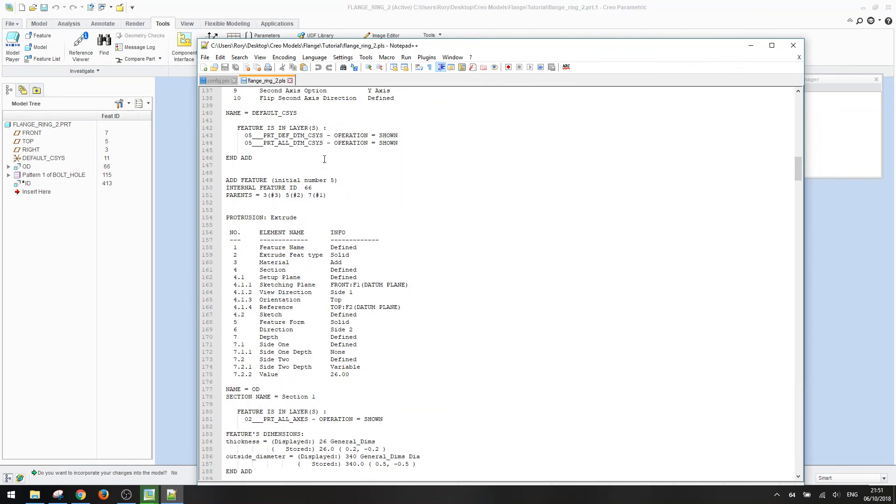
drag(313, 188, 235, 187)
click(260, 190)
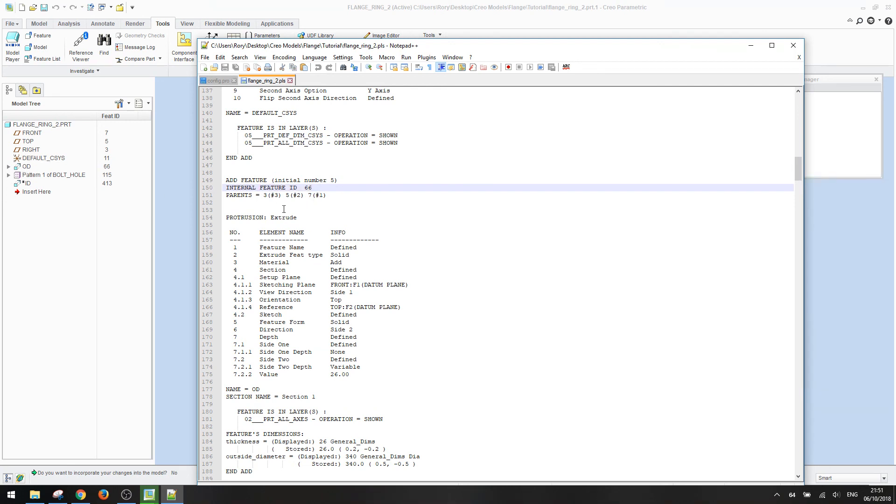
scroll(327, 190, down, 3)
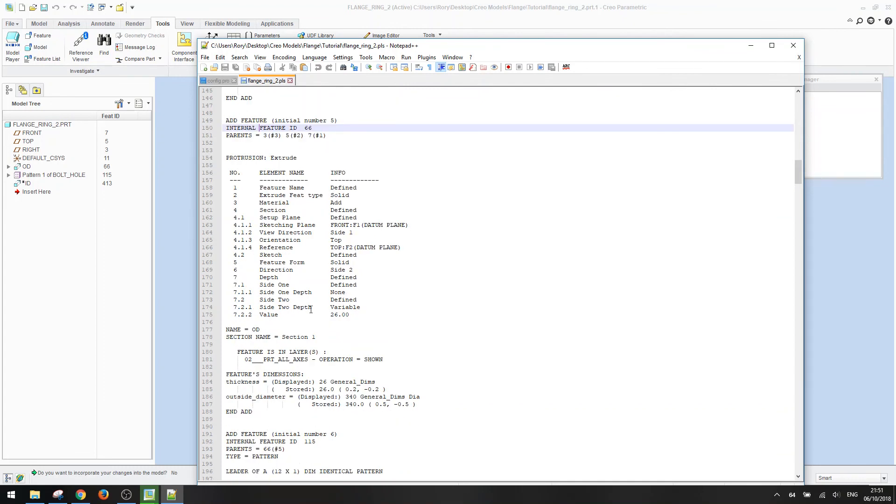
Step: Select the OD feature's name line and search the listing for NAME = ID to locate the bore cut's block
click(268, 328)
key(shift+Left)
key(shift+Left)
key(shift+Left)
key(shift+Left)
key(shift+Left)
key(shift+Left)
key(shift+Left)
key(shift+Left)
key(shift+Left)
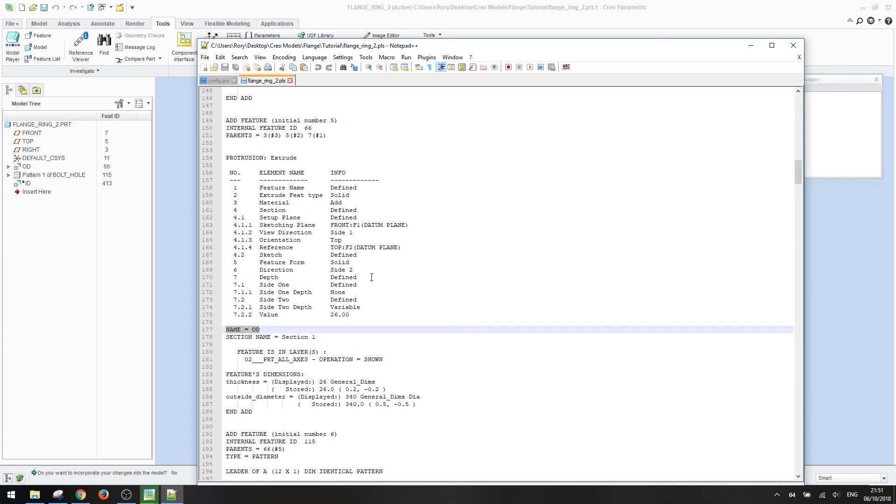
key(ctrl+f)
click(452, 227)
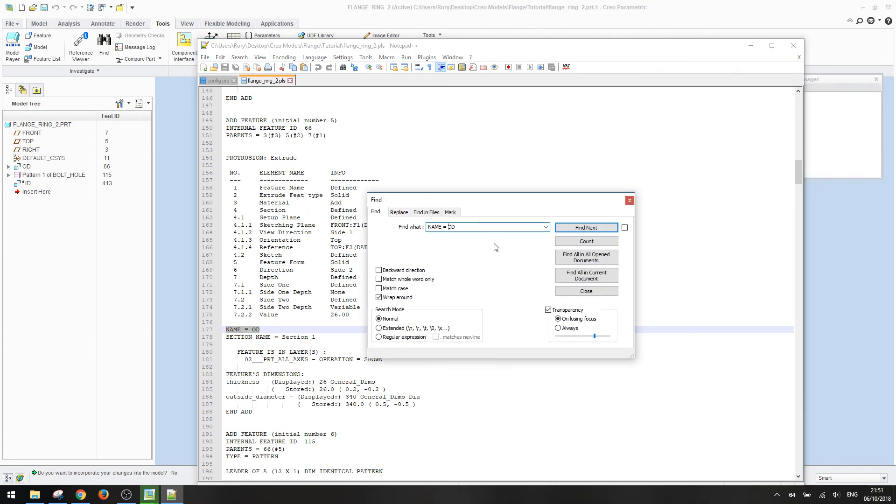
key(BackSpace)
text(I)
click(592, 228)
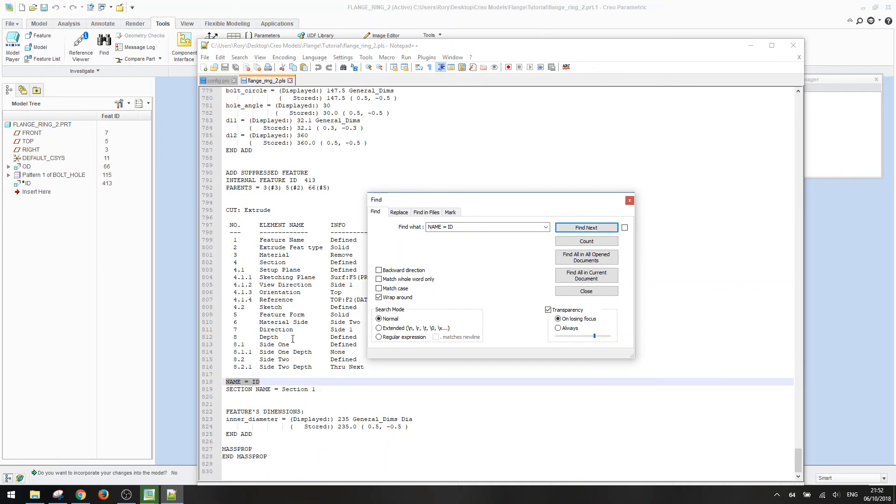
Step: Close the search and examine the ID cut's block from its ADD SUPPRESSED FEATURE line to its END ADD line
click(608, 292)
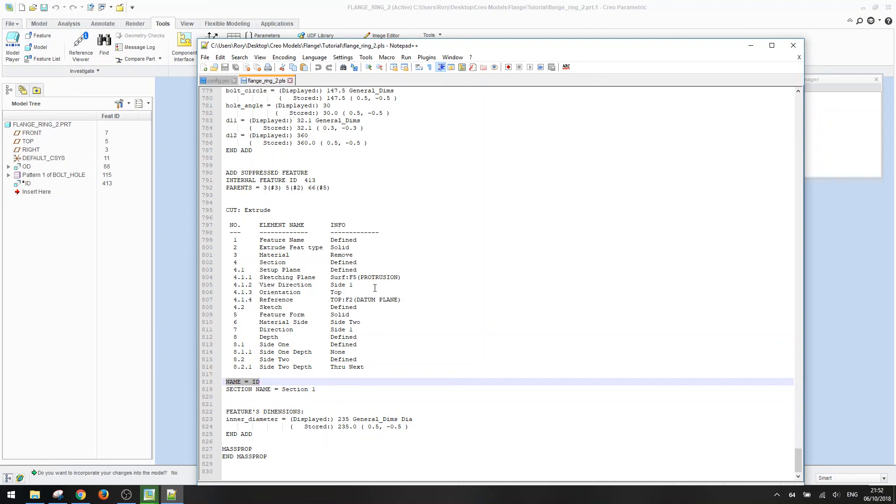
scroll(355, 261, up, 4)
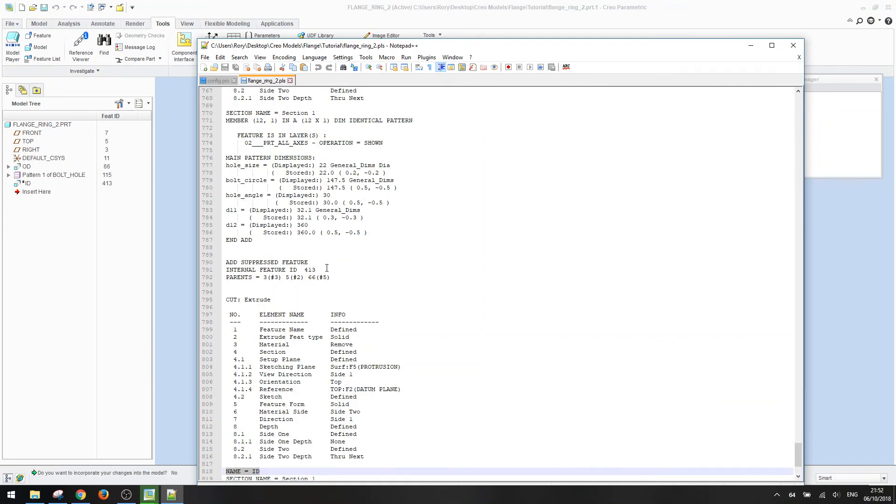
scroll(327, 268, up, 3)
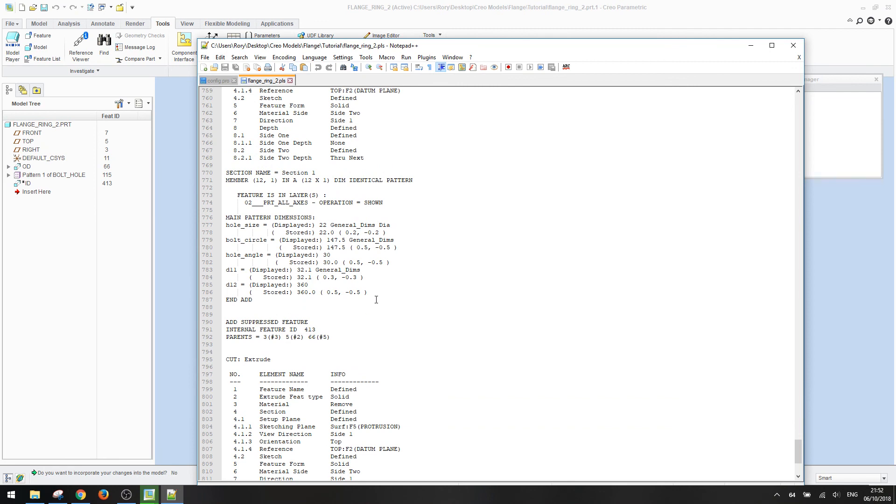
scroll(376, 300, down, 5)
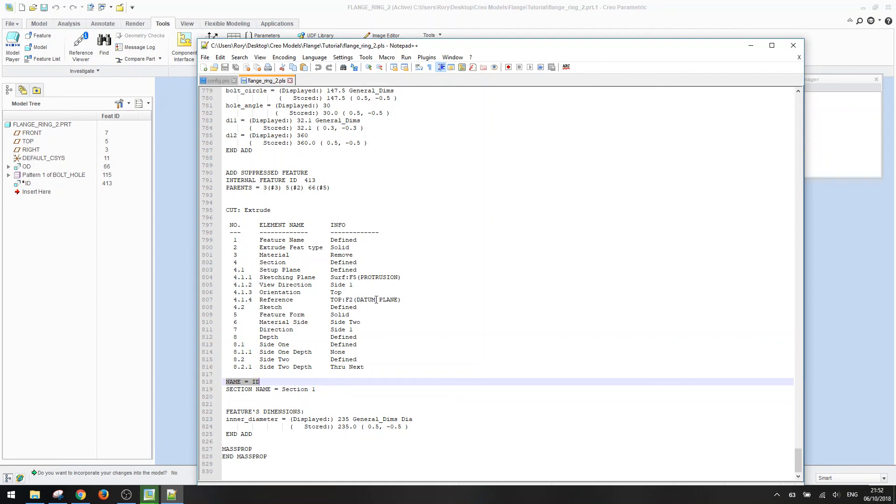
scroll(362, 284, up, 1)
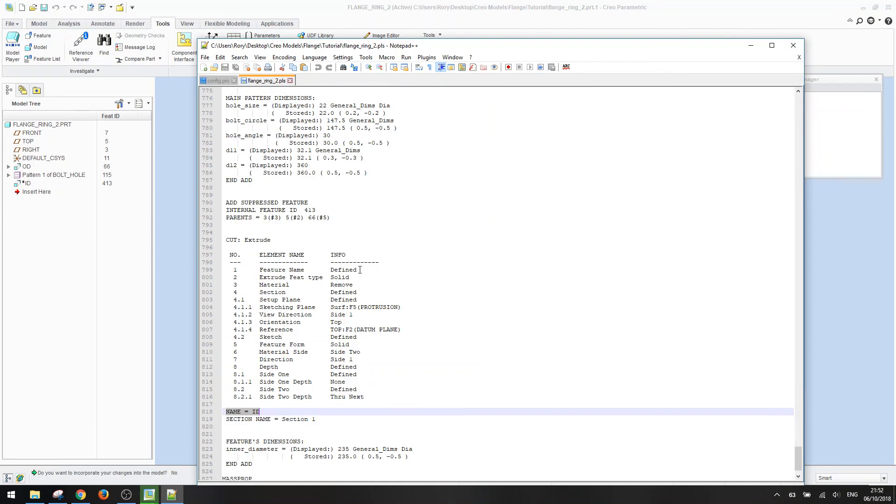
click(242, 196)
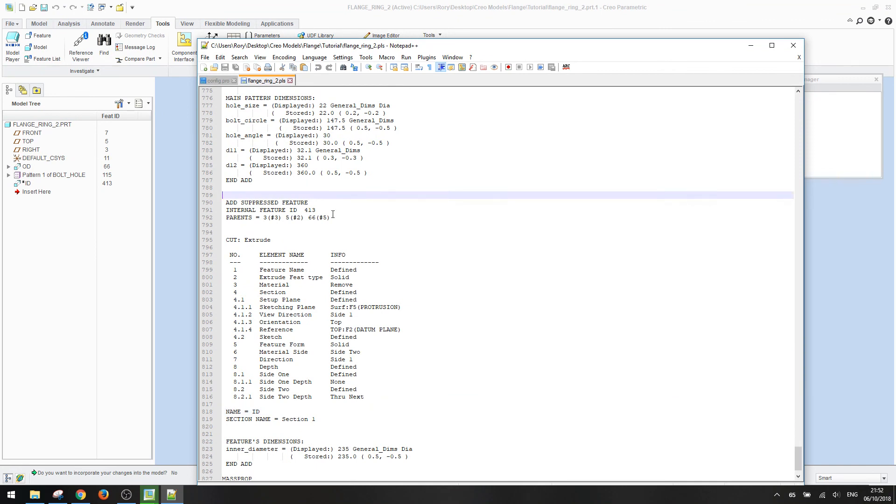
click(239, 202)
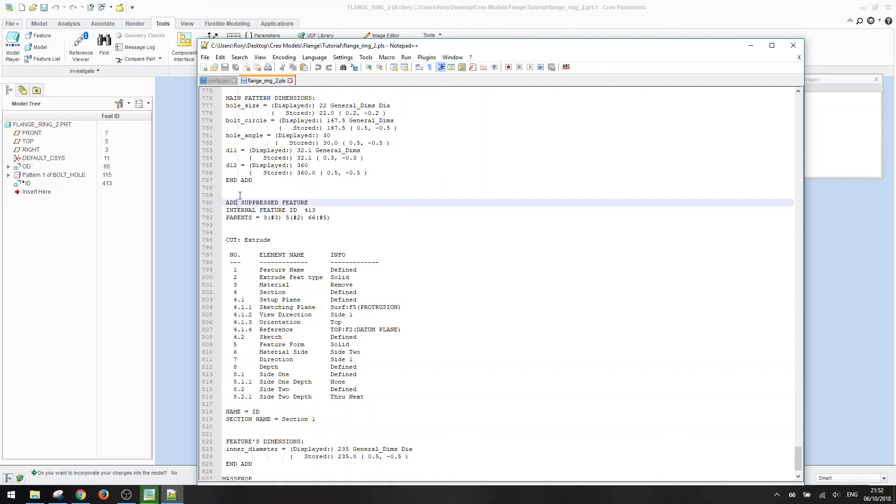
scroll(236, 215, down, 2)
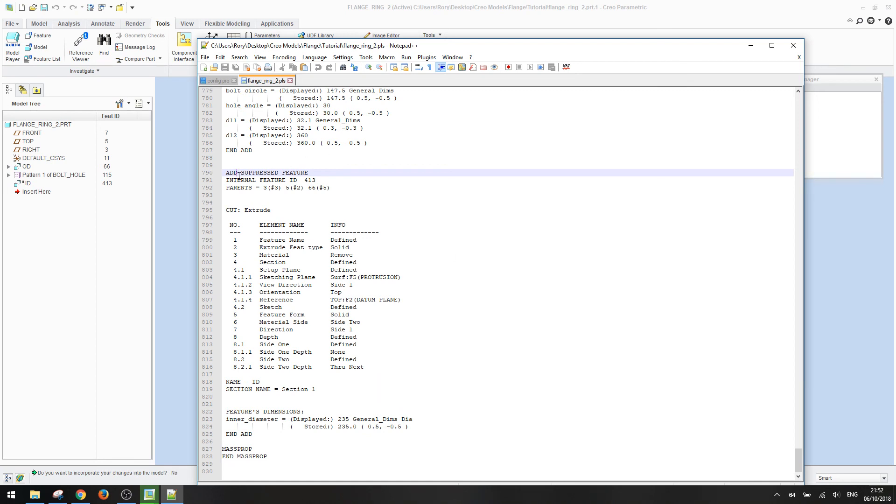
click(249, 436)
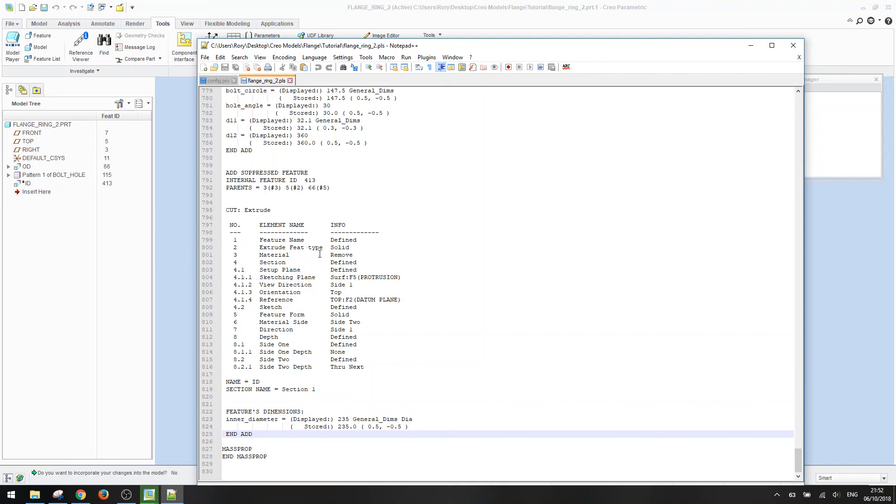
Step: Remove the word SUPPRESSED from the ID cut's opening line so that it reads ADD FEATURE
click(279, 173)
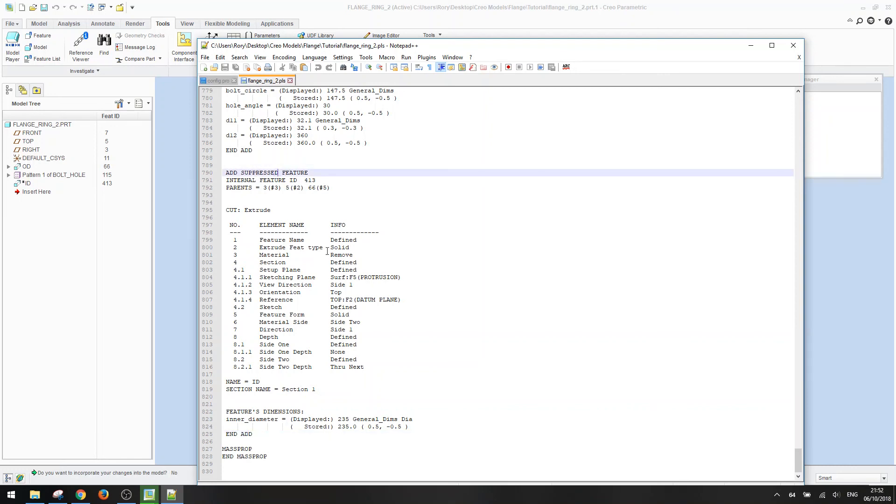
key(BackSpace)
key(BackSpace)
key(BackSpace)
key(BackSpace)
key(BackSpace)
key(BackSpace)
key(BackSpace)
key(BackSpace)
key(BackSpace)
key(BackSpace)
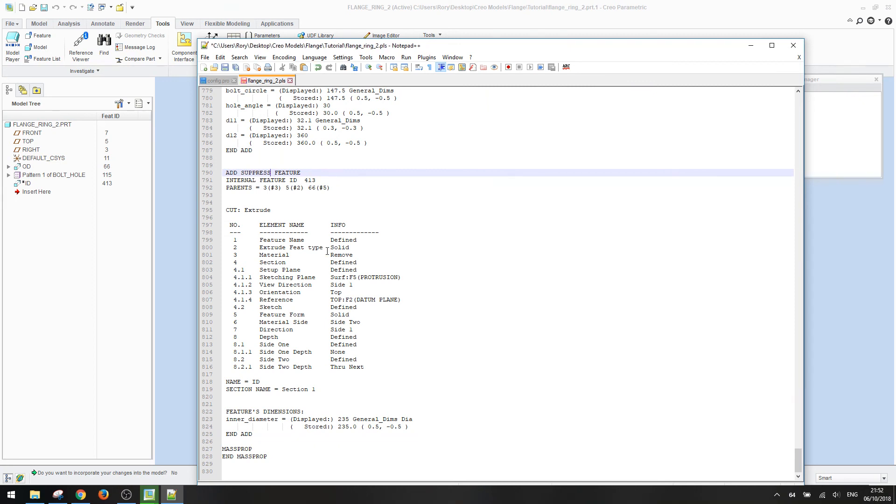
key(BackSpace)
Step: Begin an IF statement on a new line directly above the ID cut's ADD FEATURE line
click(235, 166)
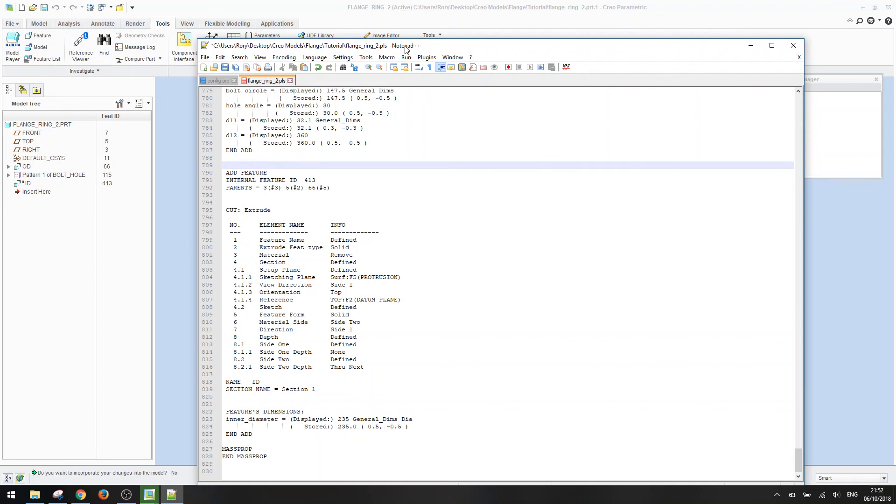
key(Return)
text(IF)
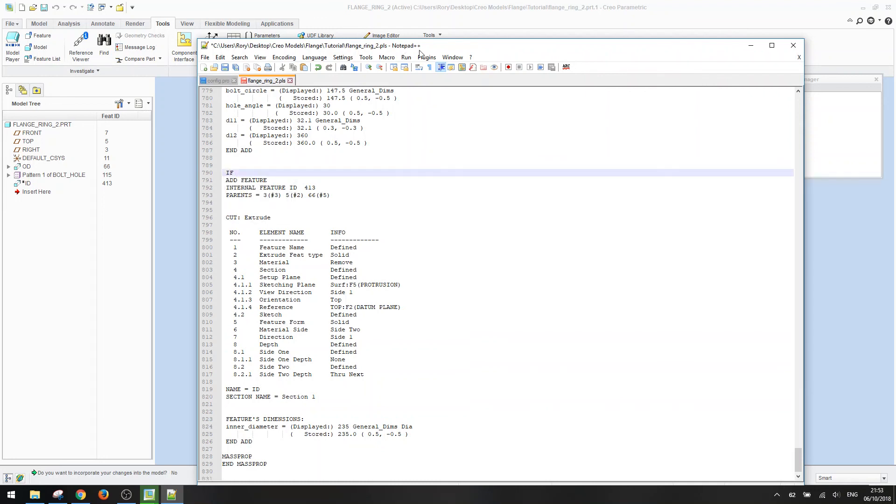
Step: Switch to Creo Parametric and check the full name of the Yes/No ring parameter in the part's parameters
drag(420, 52, 436, 74)
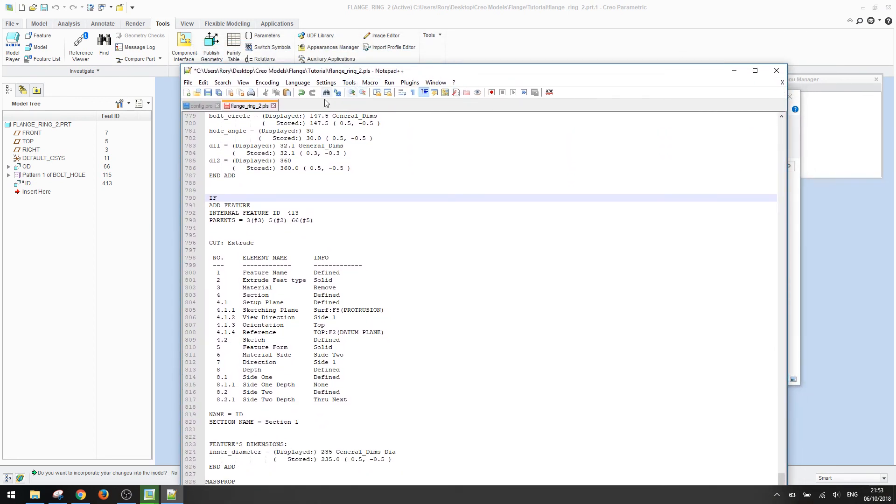
click(351, 5)
click(270, 32)
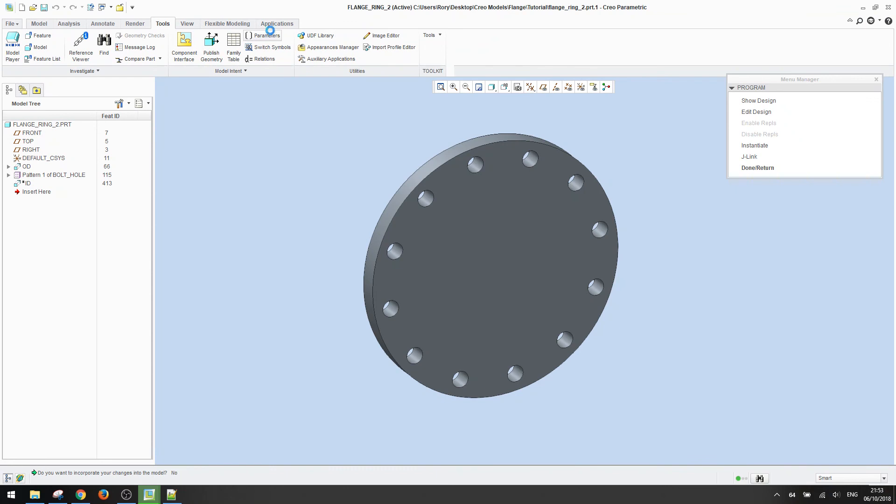
click(537, 216)
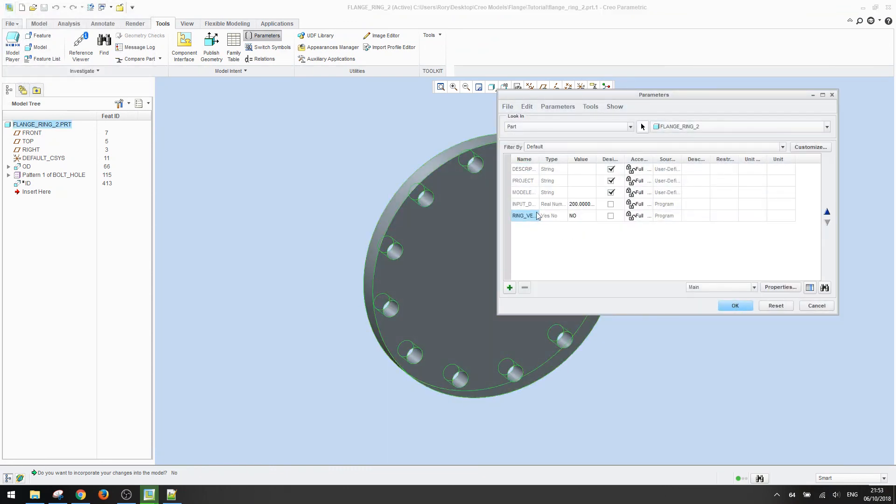
drag(539, 160, 551, 163)
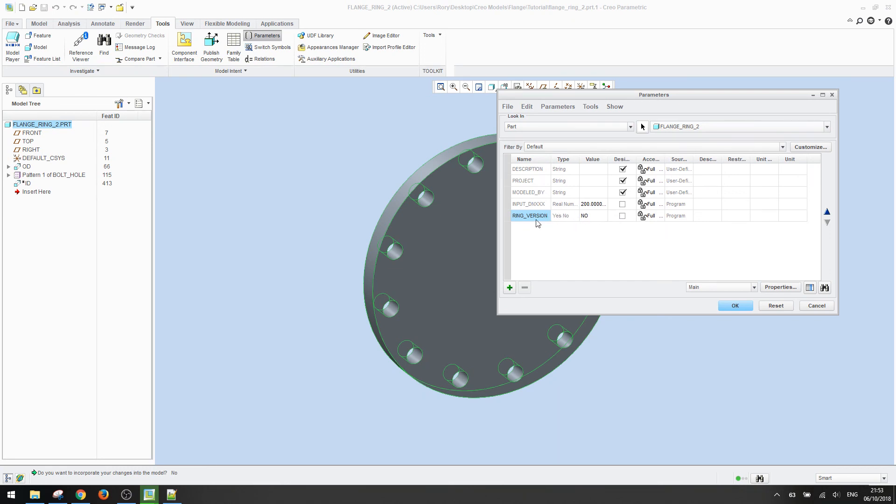
drag(551, 160, 564, 161)
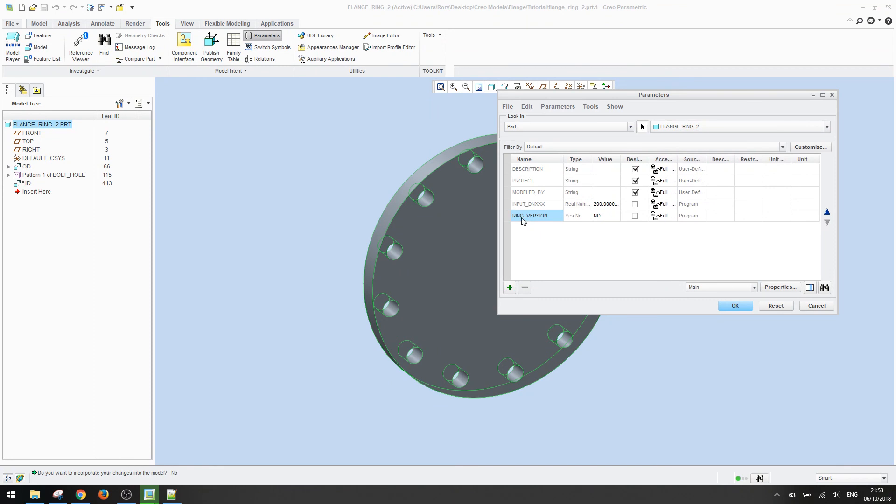
click(731, 306)
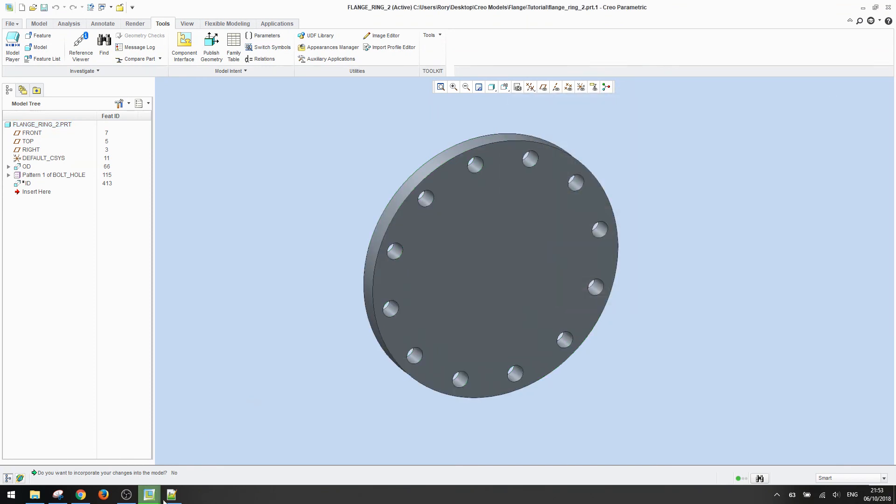
Step: Return to the program file in Notepad++ and complete the IF condition as RING_VERSION == YES
click(166, 498)
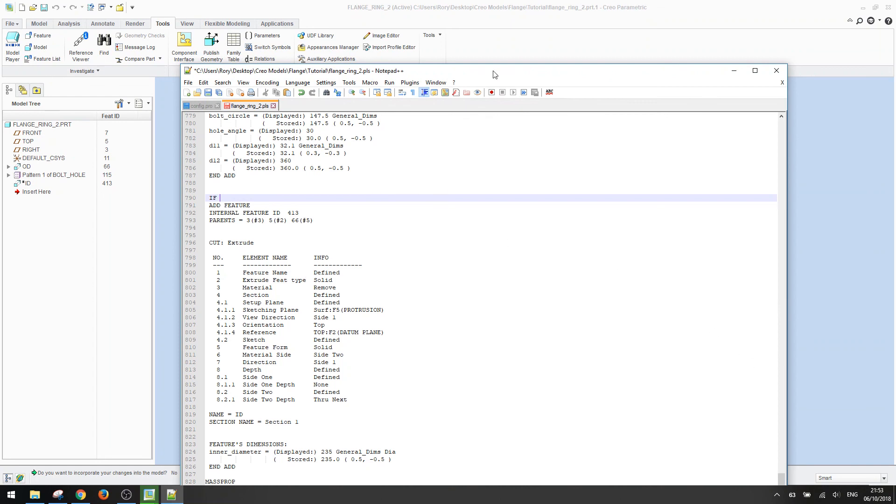
drag(493, 73, 496, 56)
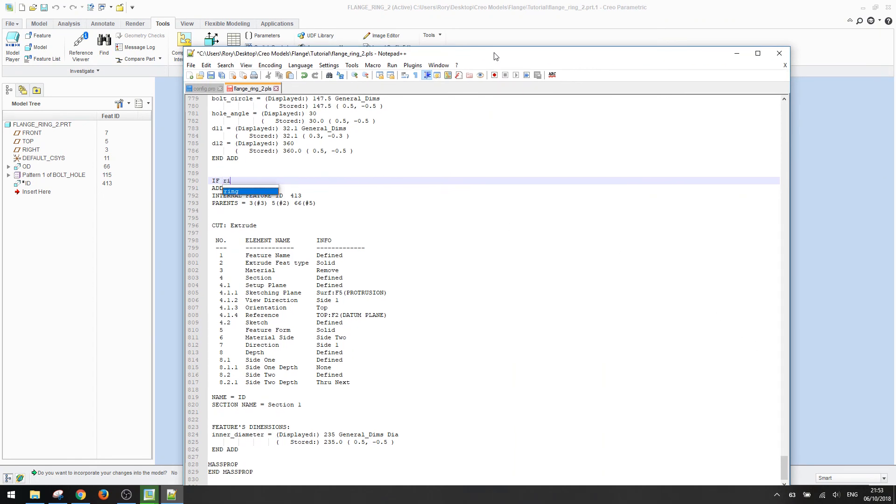
text(RIN)
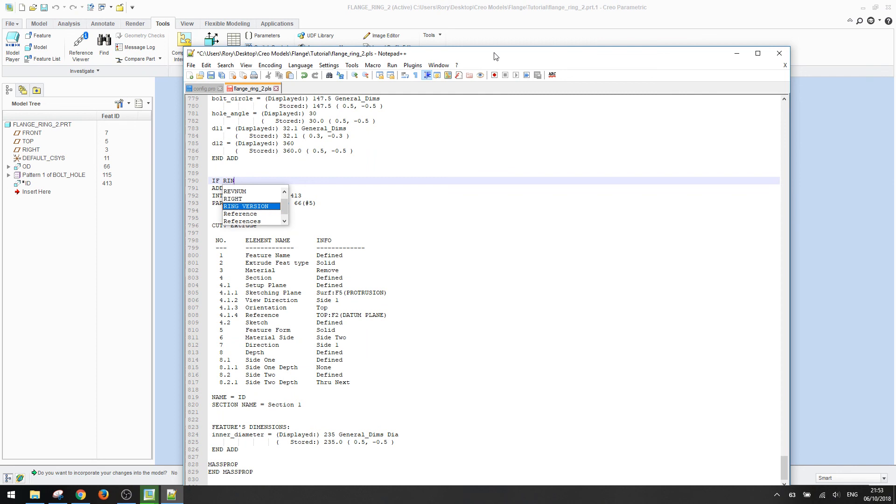
text(G_VERSION ==)
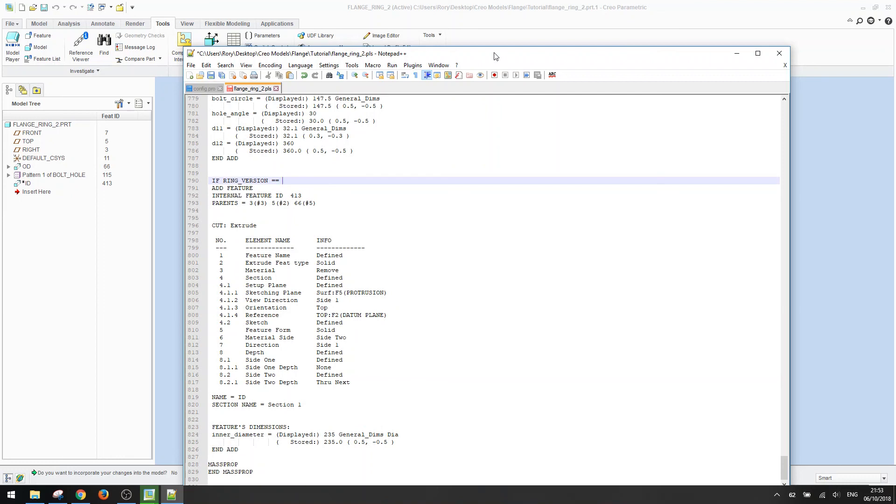
text(YES)
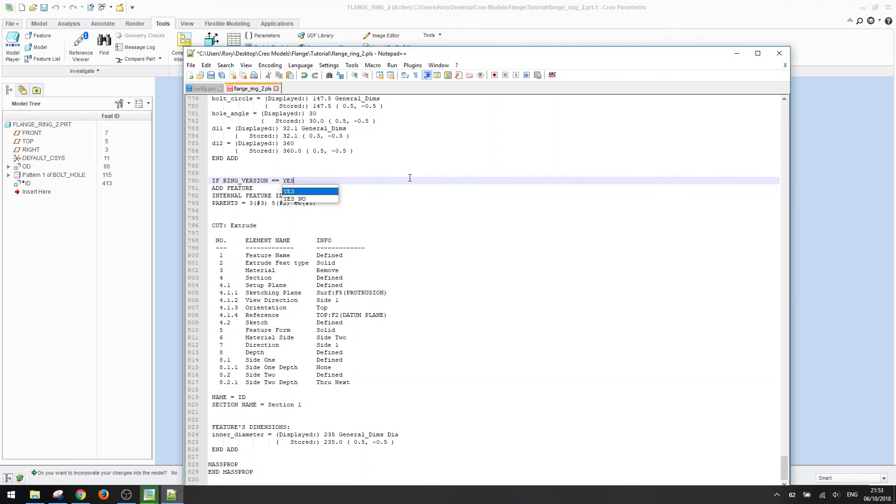
click(411, 177)
click(329, 180)
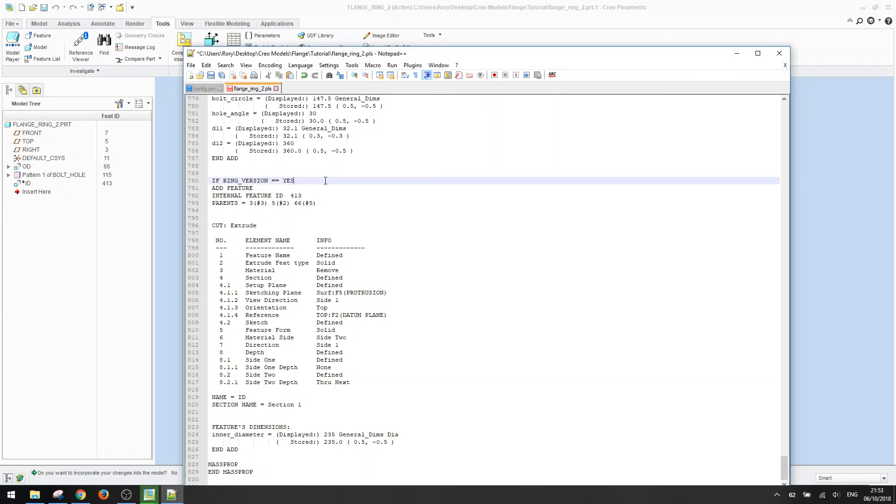
Step: Add ENDIF on a new line below the ID cut's END ADD line and save the program file
click(257, 188)
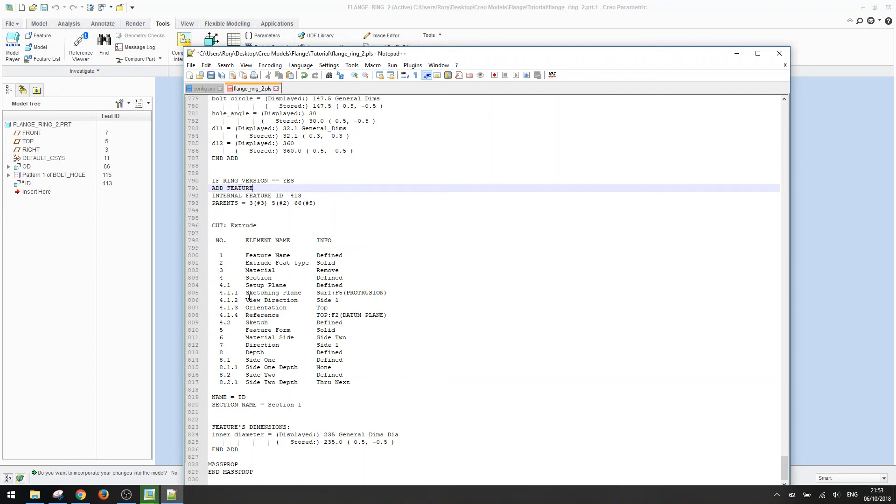
scroll(305, 170, down, 1)
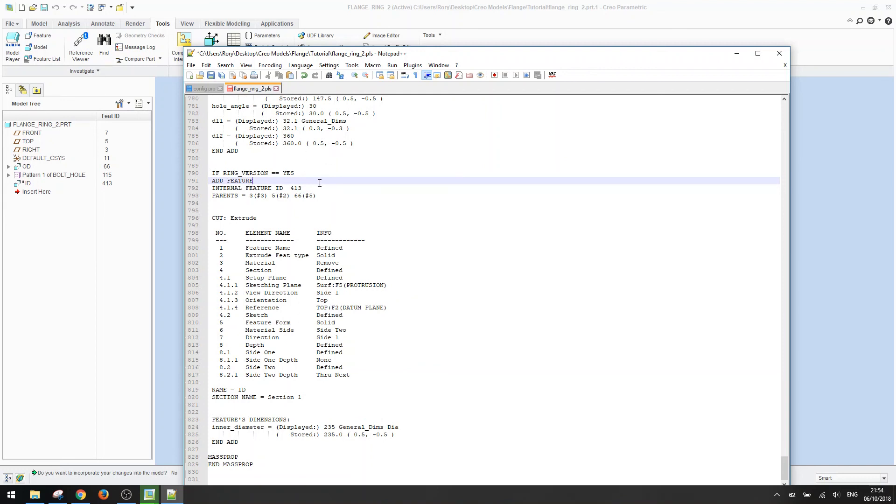
scroll(313, 180, up, 3)
scroll(318, 186, down, 2)
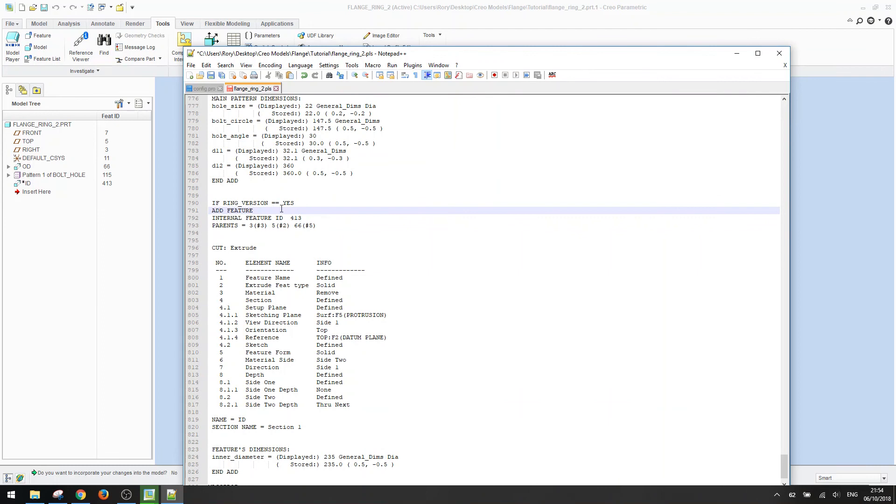
scroll(292, 203, down, 2)
scroll(292, 204, up, 4)
scroll(293, 188, down, 4)
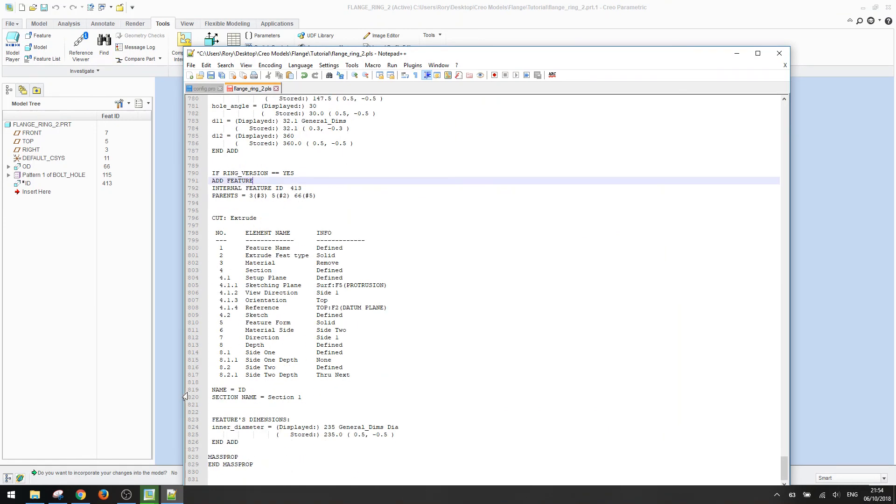
click(254, 442)
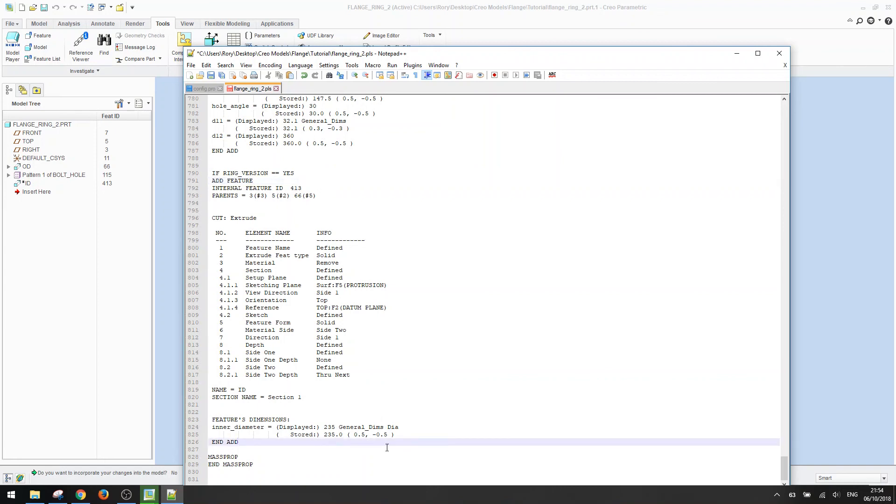
key(Return)
text(ENDIF)
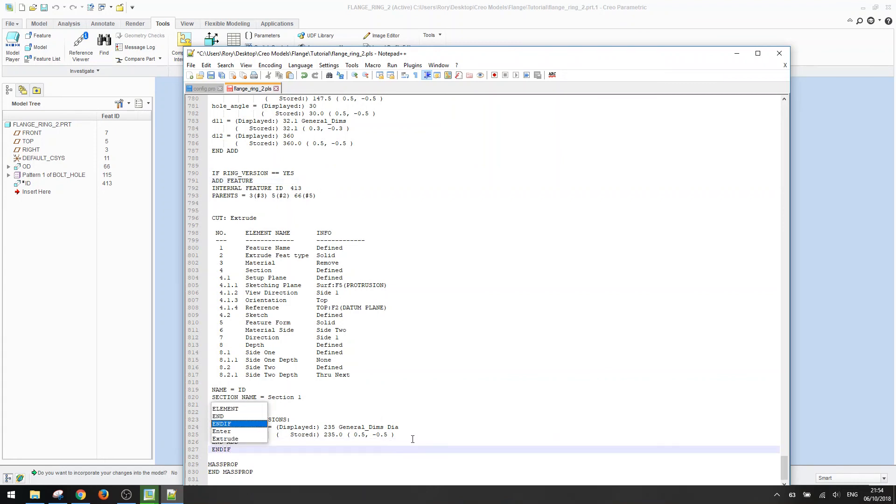
key(Escape)
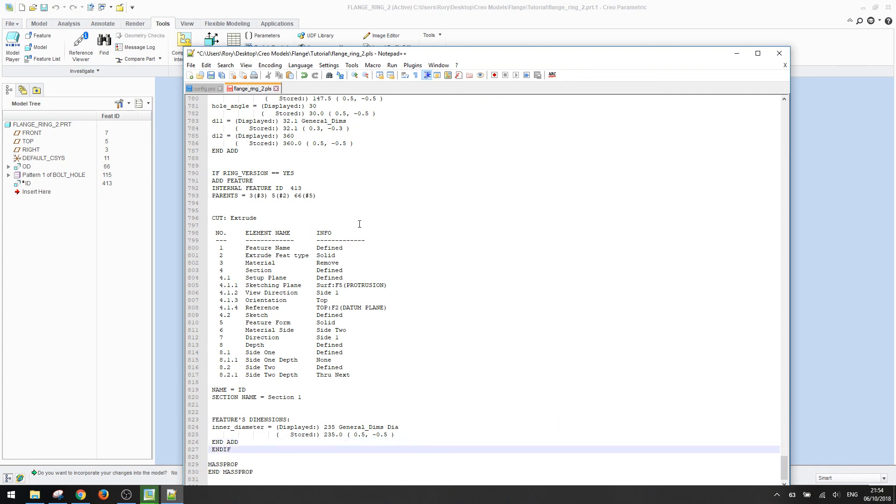
key(ctrl+s)
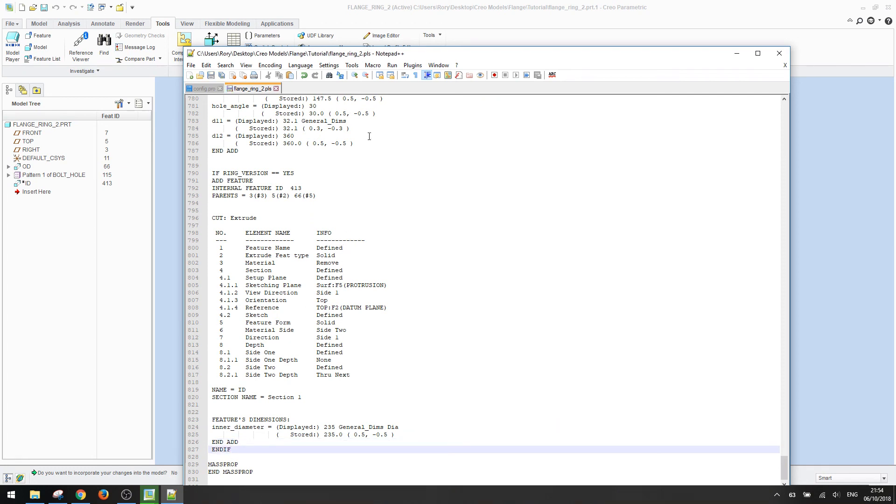
Step: Switch to Creo Parametric and reload the part's edited program from file, incorporating the changes into the model
click(738, 54)
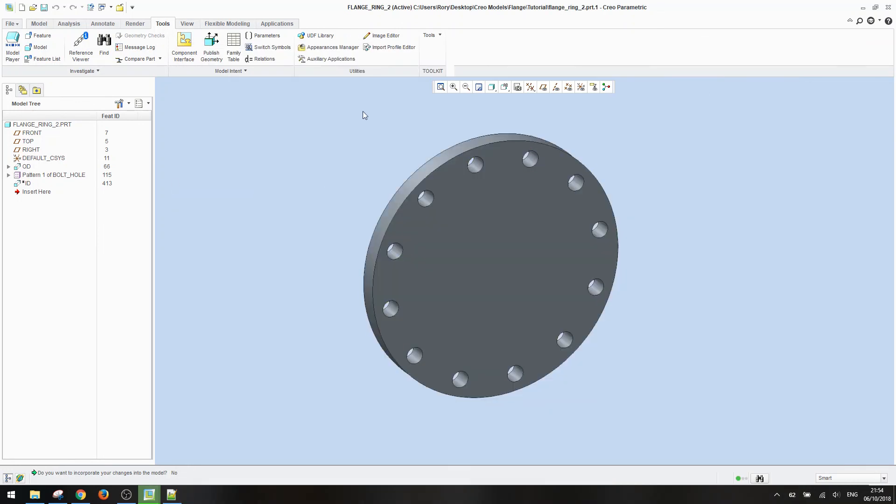
click(229, 71)
click(206, 93)
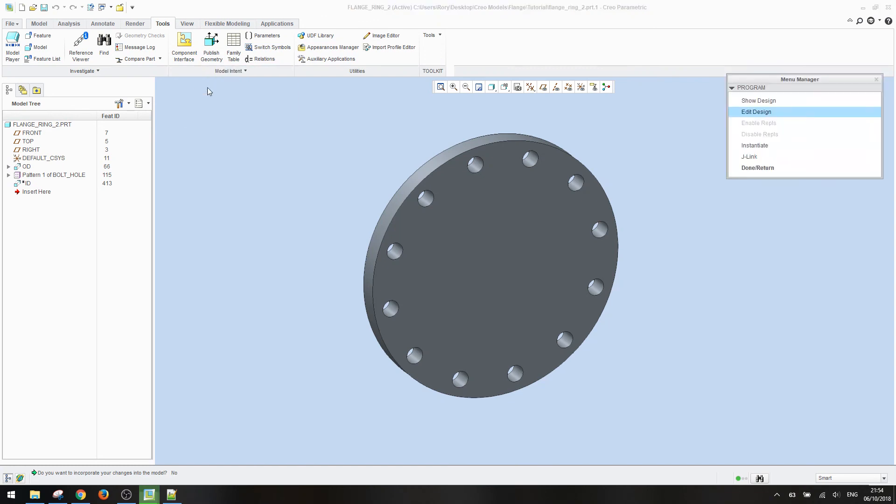
click(765, 111)
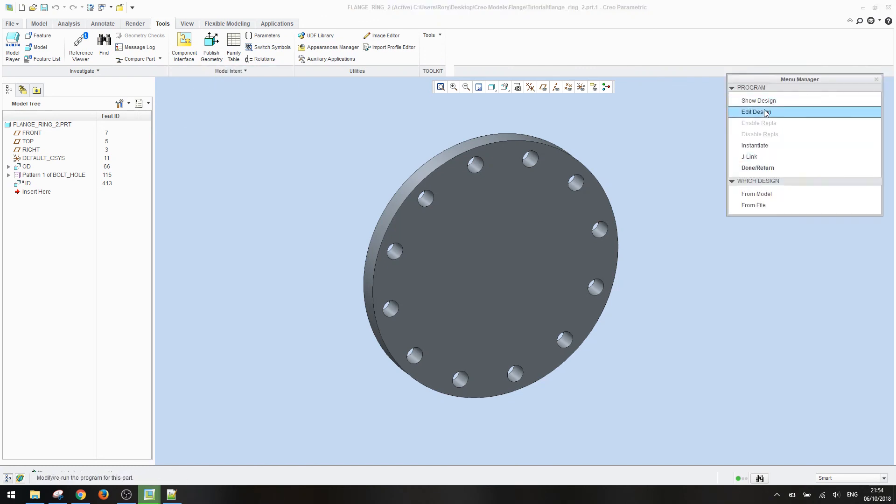
click(763, 205)
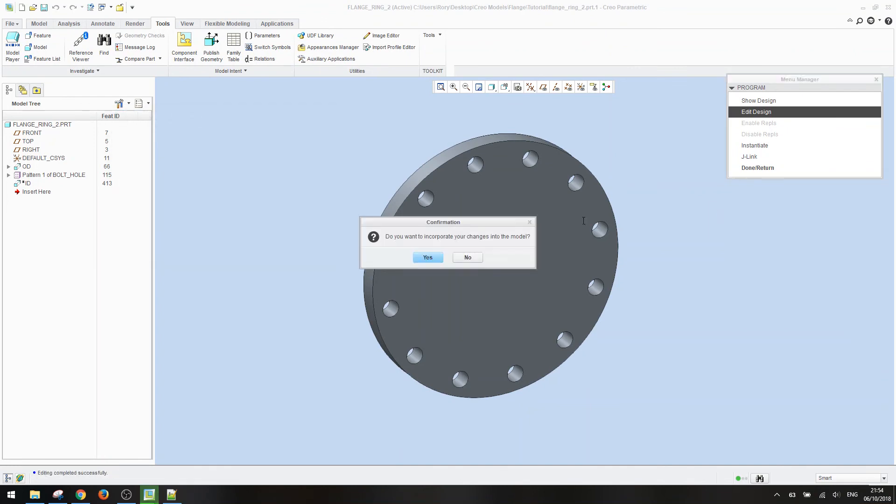
click(428, 257)
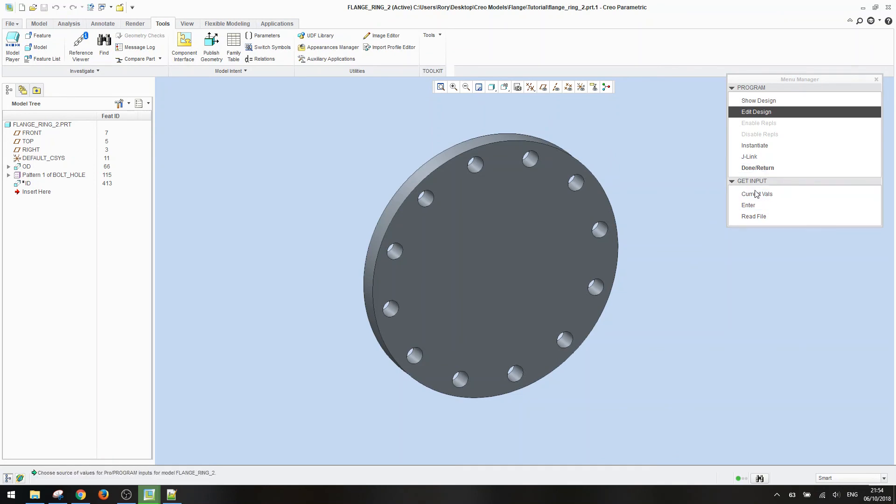
Step: Enter a nominal diameter of 250 and answer Yes for the backing ring version, finishing the program edit
click(757, 208)
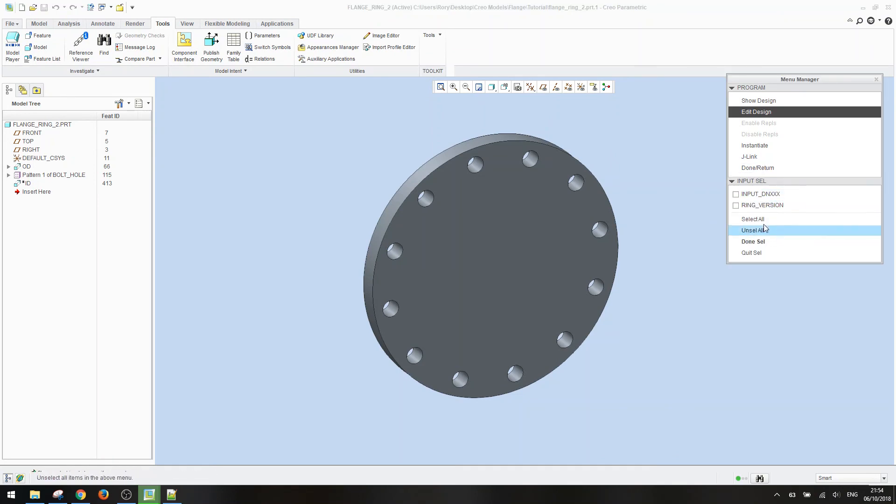
click(753, 241)
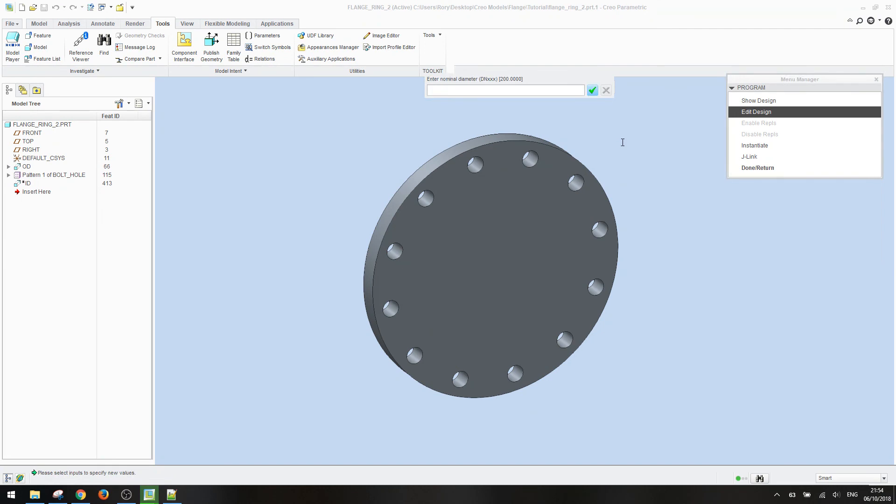
text(22)
text(0)
key(Return)
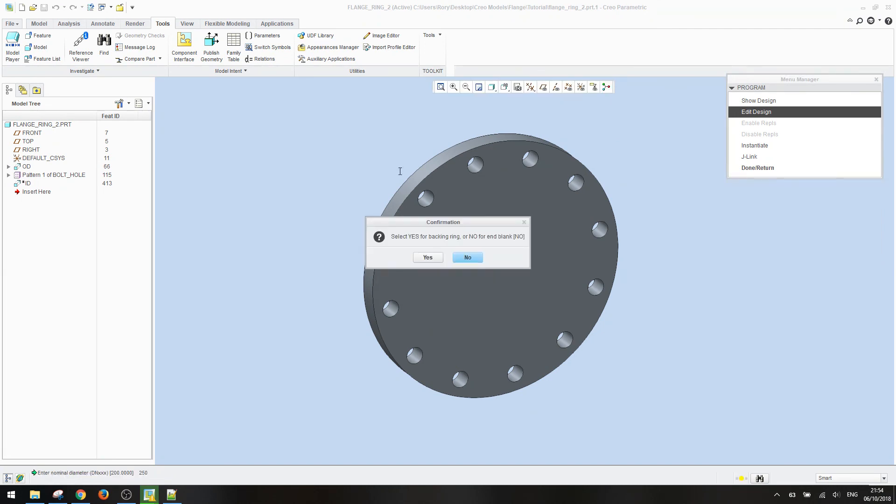
click(427, 257)
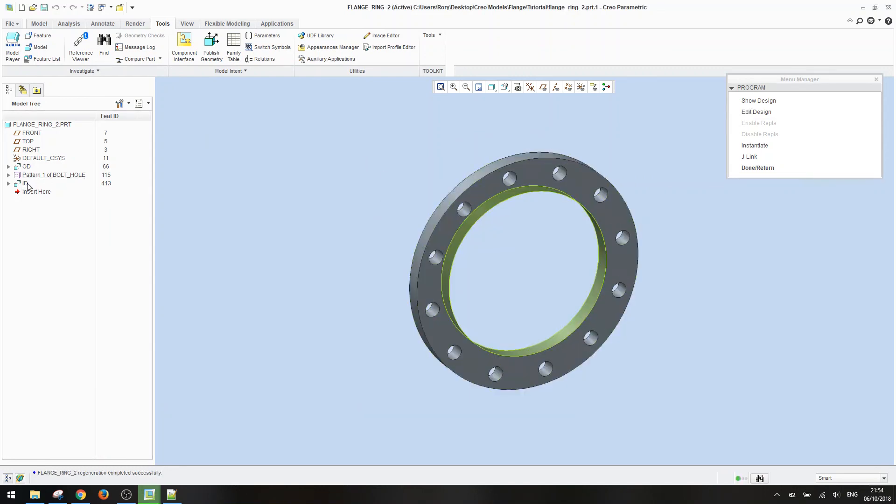
click(765, 169)
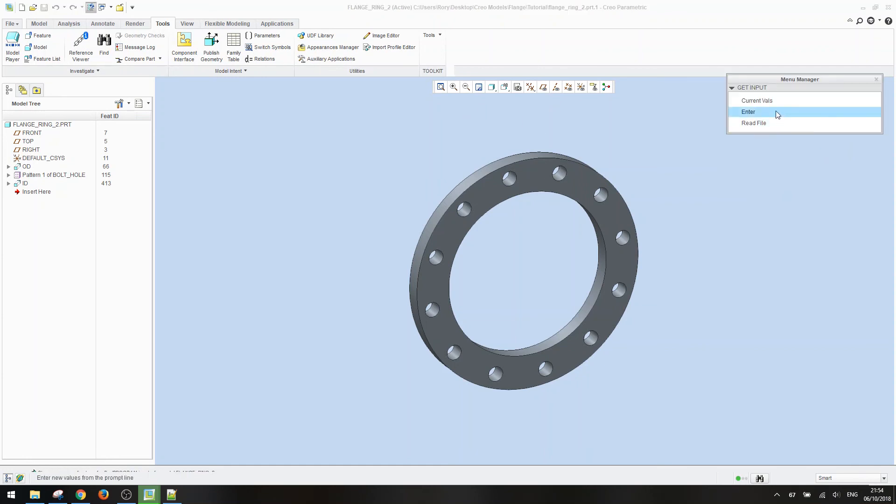
Step: Regenerate the part with new input for RING_VERSION, choosing No for the end blank, and save the part
click(750, 114)
click(754, 148)
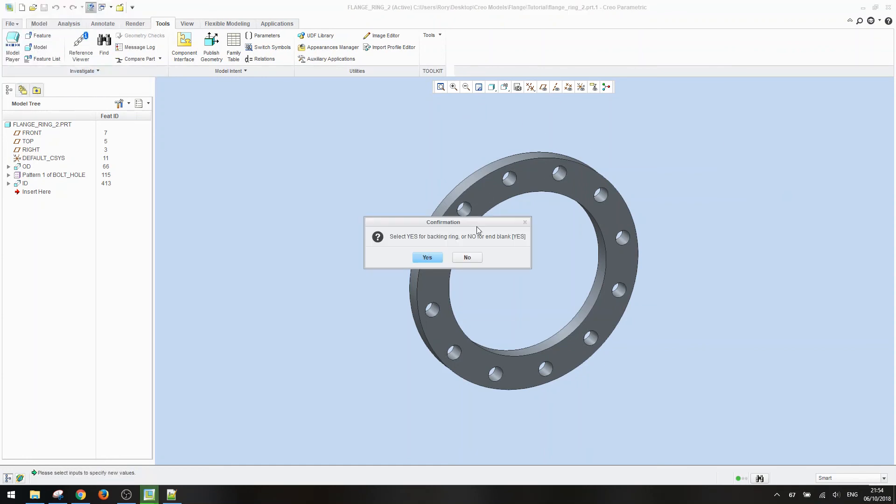
click(467, 258)
mouse_move(576, 121)
shift+middle_down()
mouse_move(488, 124)
mouse_move(576, 130)
shift+middle_up()
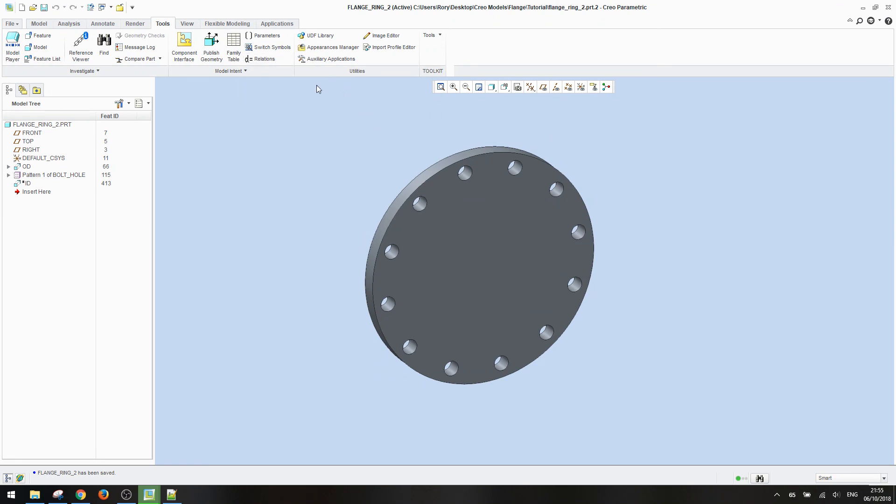
Step: Duplicate the whole DN250 size block at the end of the part's relations
click(263, 61)
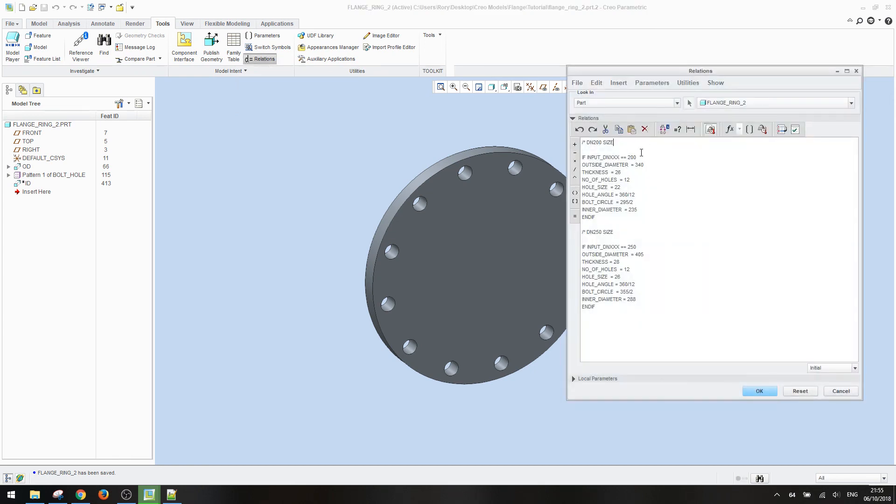
drag(629, 306, 573, 233)
key(ctrl+c)
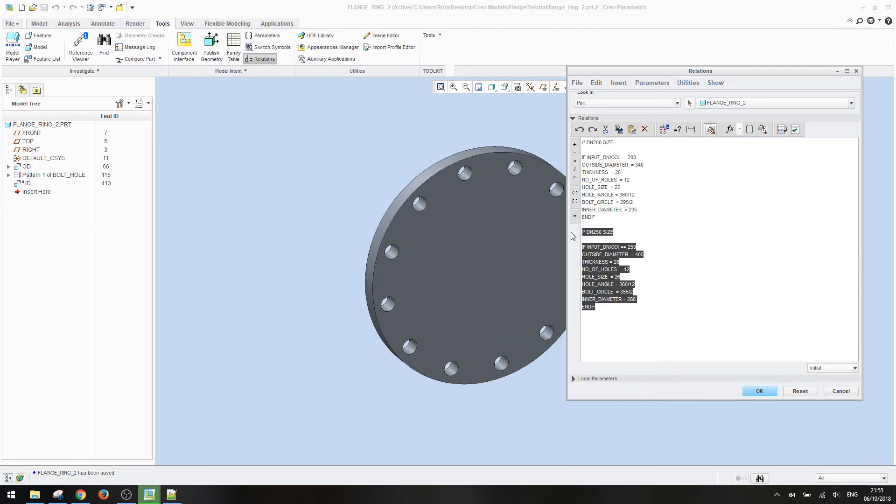
click(636, 310)
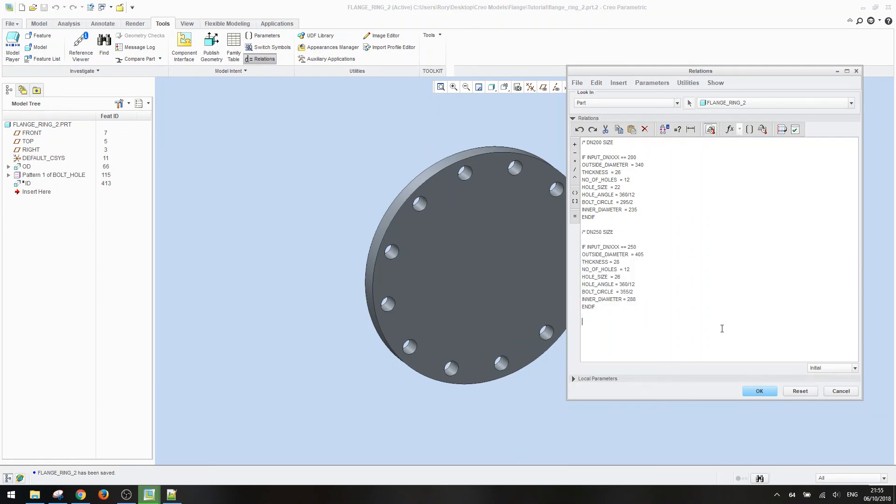
key(ctrl+v)
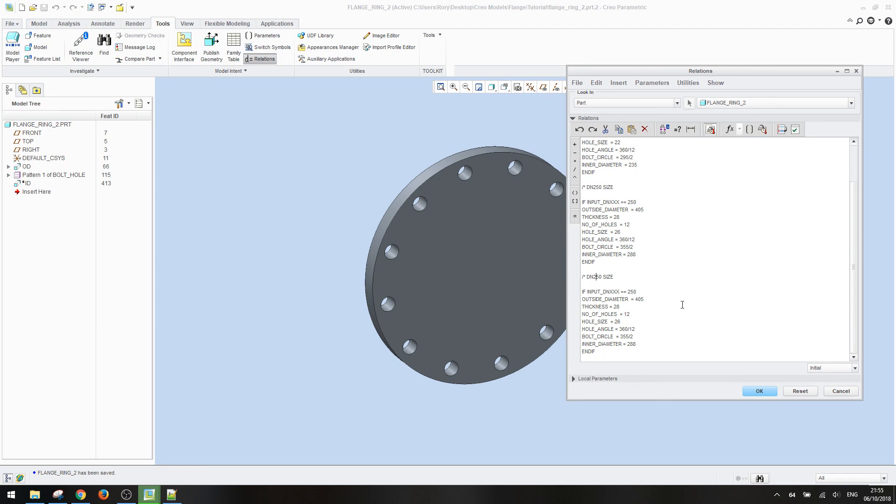
Step: Change the copied block's comment to DN300 SIZE and its condition to INPUT_DNXXX == 300
key(BackSpace)
key(BackSpace)
text(30)
key(BackSpace)
key(BackSpace)
key(BackSpace)
text(300)
triple_click(645, 291)
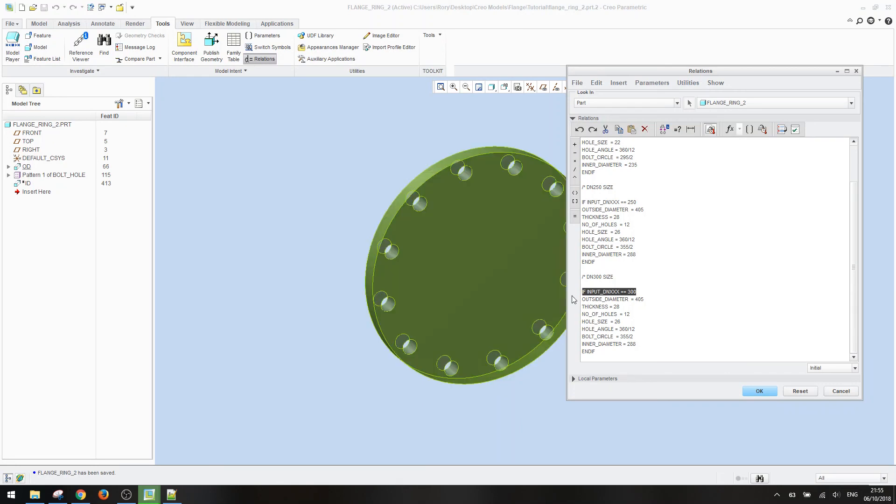
Step: Look up the DN300 flange dimensions in the PN16 size table in Chrome and return to the relations in Creo
click(664, 300)
key(alt+Tab)
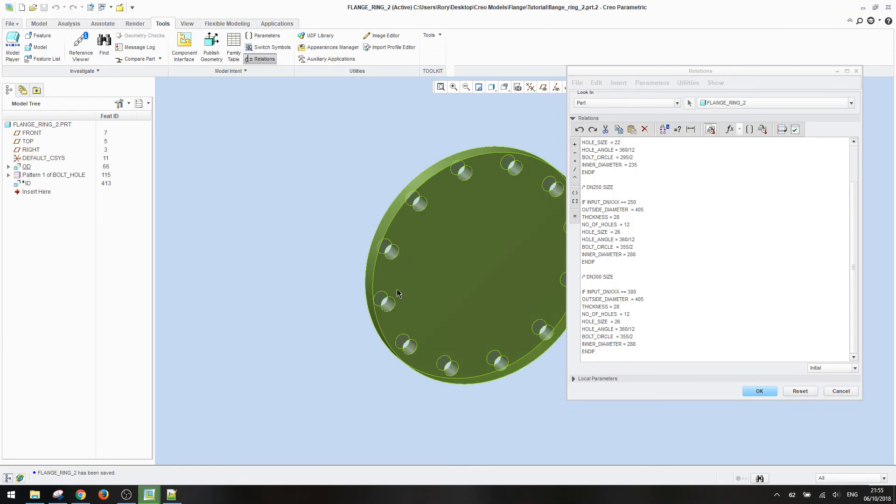
click(73, 496)
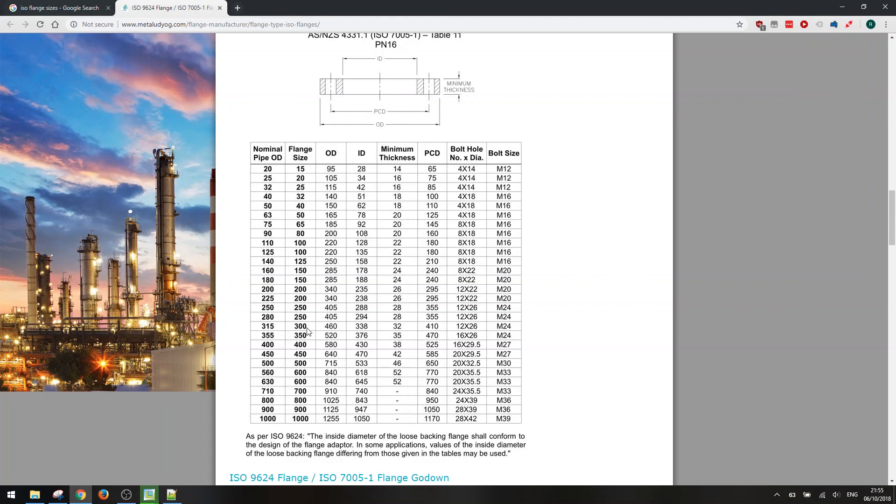
key(alt+Tab)
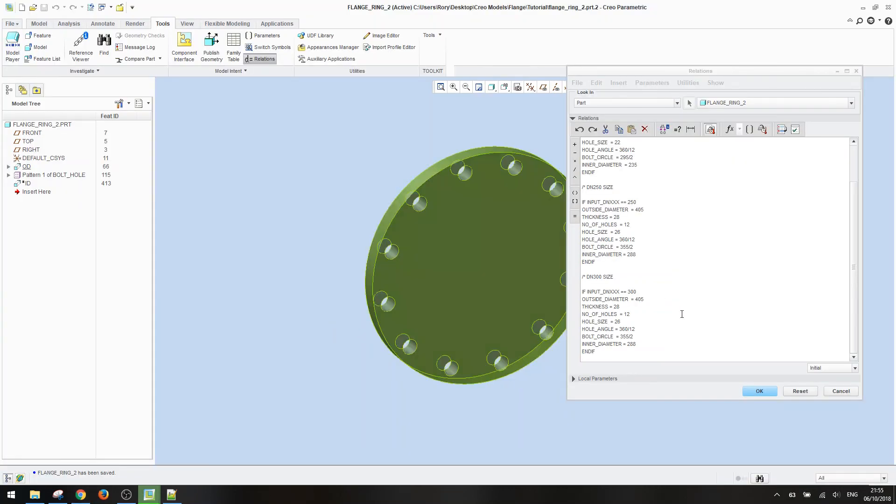
click(689, 316)
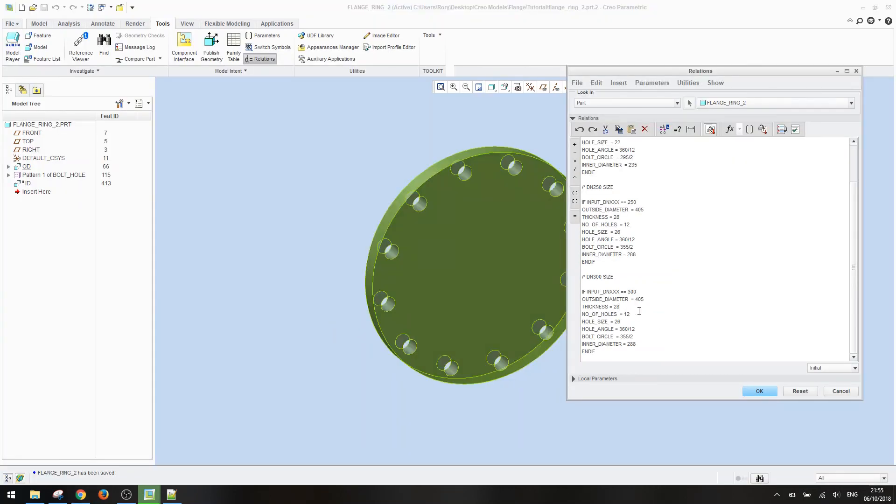
click(499, 330)
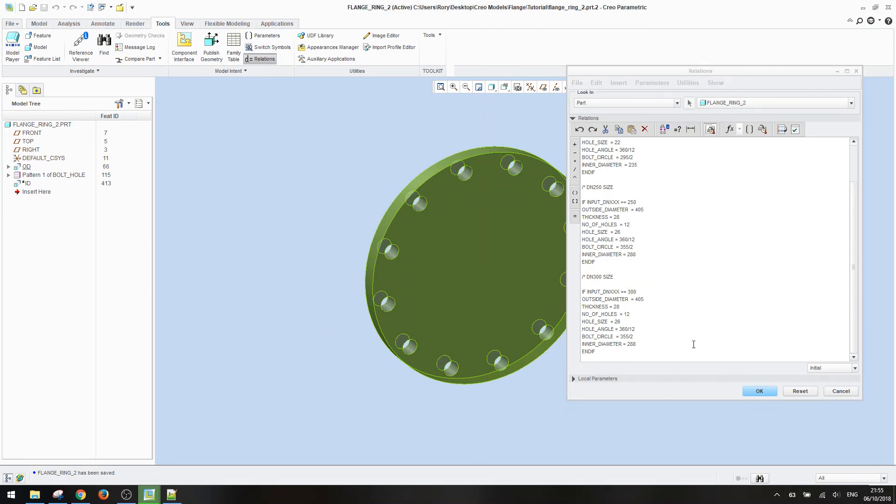
Step: Change the copied block's comment line to DN50 SIZE
click(646, 332)
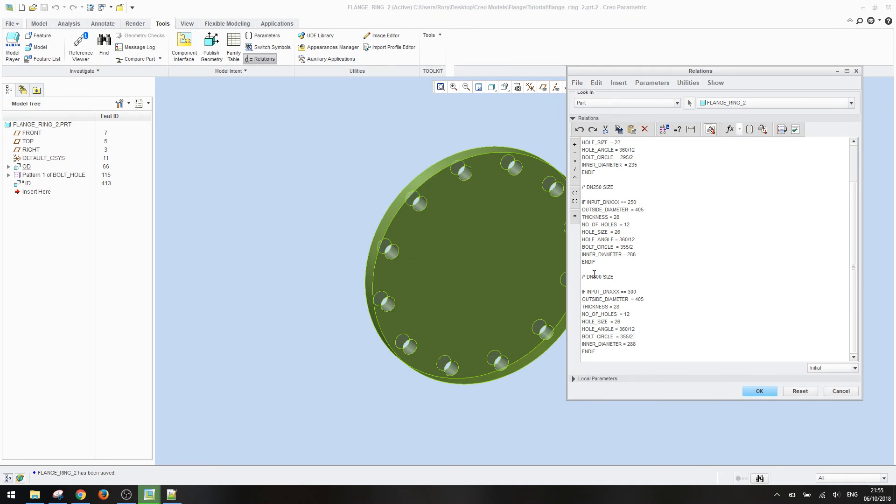
key(BackSpace)
key(BackSpace)
key(BackSpace)
text(50)
click(548, 262)
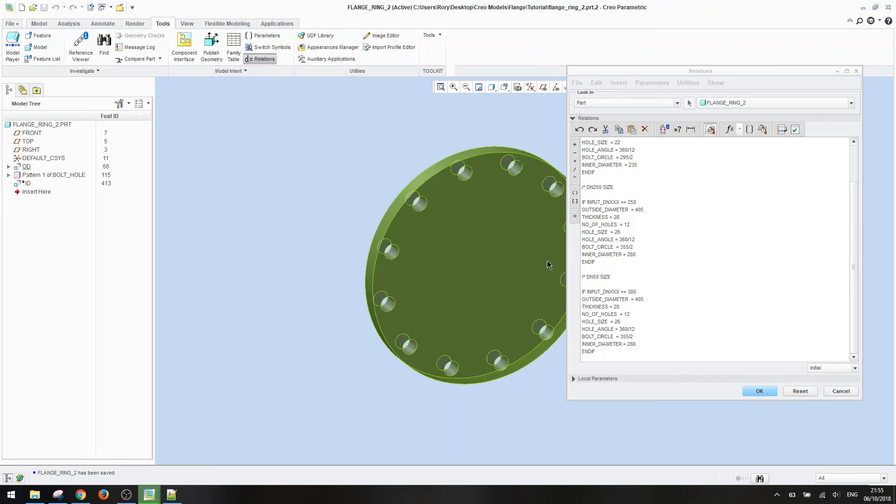
Step: Check the DN50 flange dimensions in the Chrome size table, return to Creo and review and accept the relations
click(81, 495)
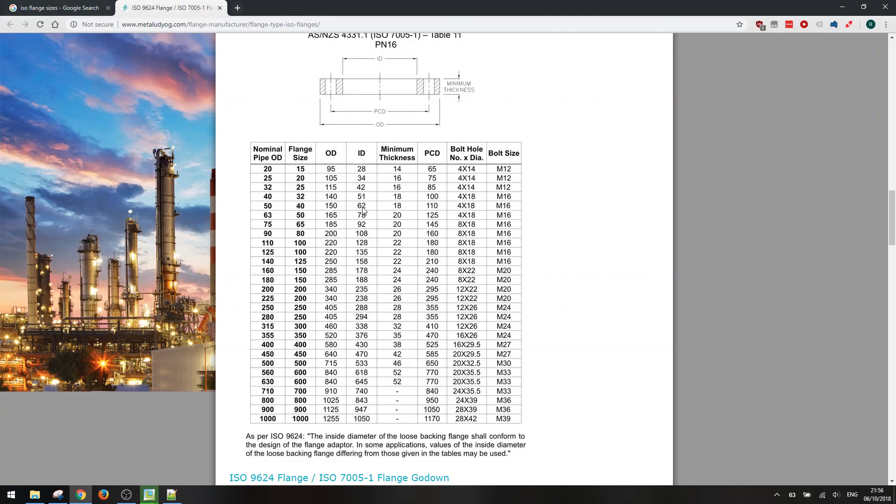
key(alt+Tab)
drag(693, 71, 314, 66)
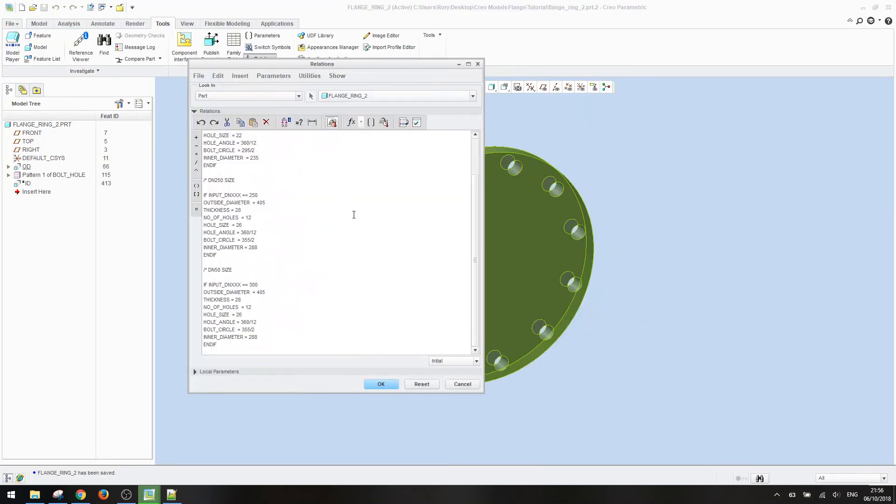
scroll(389, 257, up, 2)
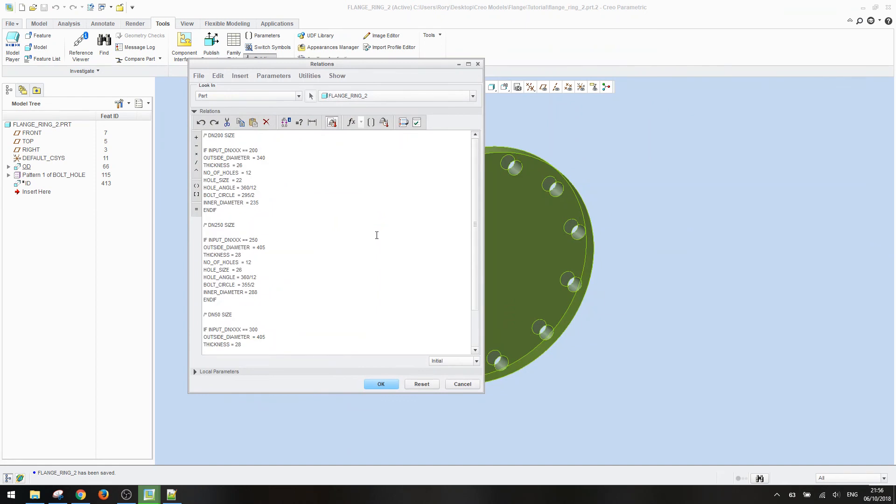
click(382, 384)
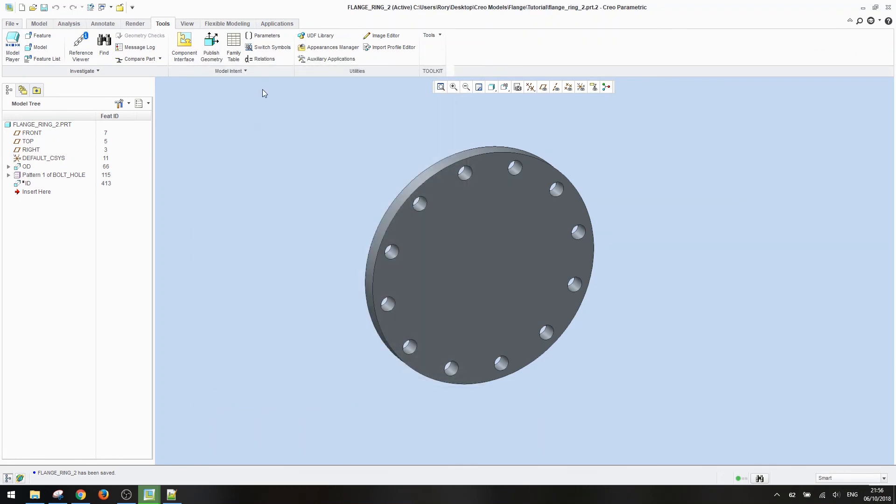